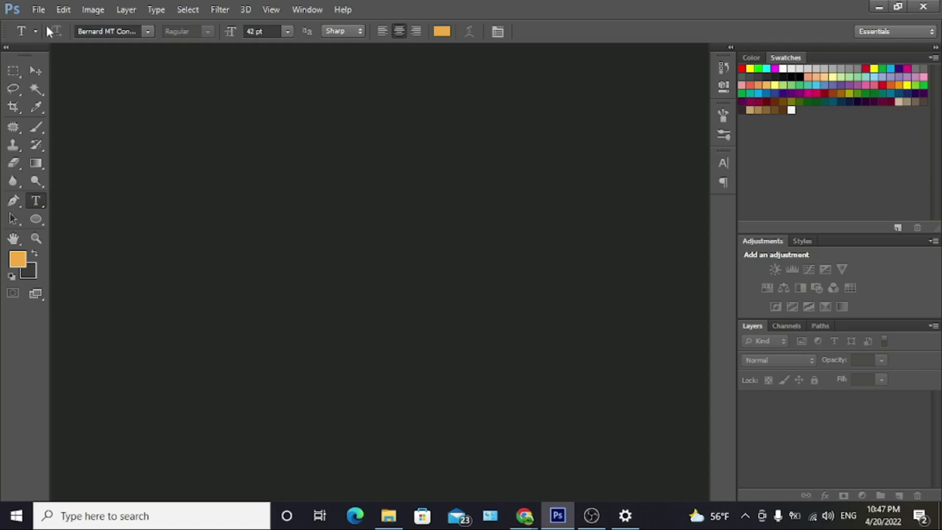
Step: Create a new 2400×3000 px document at 300 ppi
{"action": "left_click", "coordinate": [38, 9]}
{"action": "left_click", "coordinate": [46, 25]}
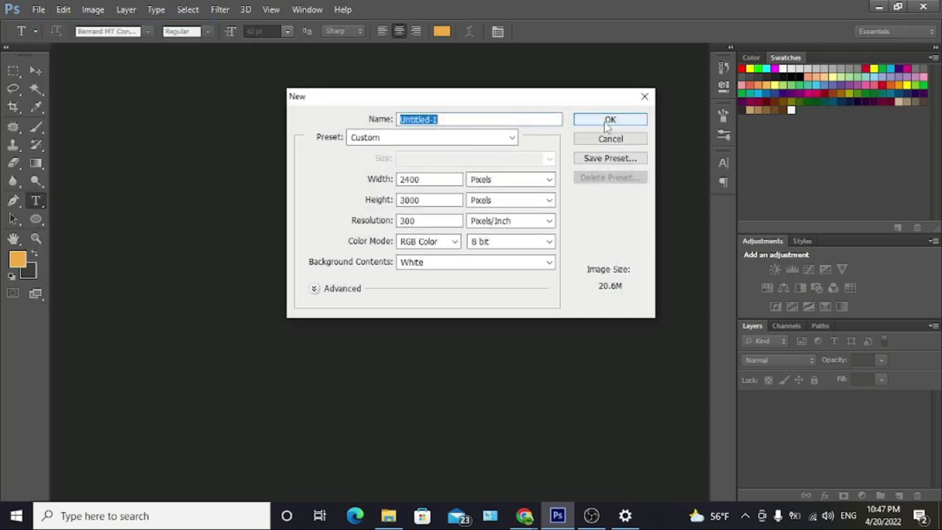
{"action": "left_click", "coordinate": [608, 122]}
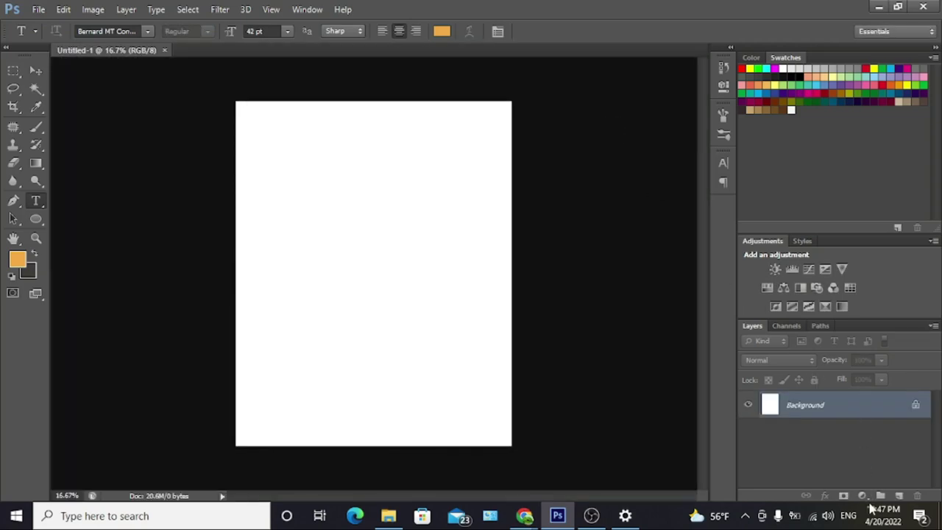
Step: Add a medium grey (#4c4c4b) solid colour fill layer over the background
{"action": "left_click", "coordinate": [863, 496]}
{"action": "left_click", "coordinate": [836, 199]}
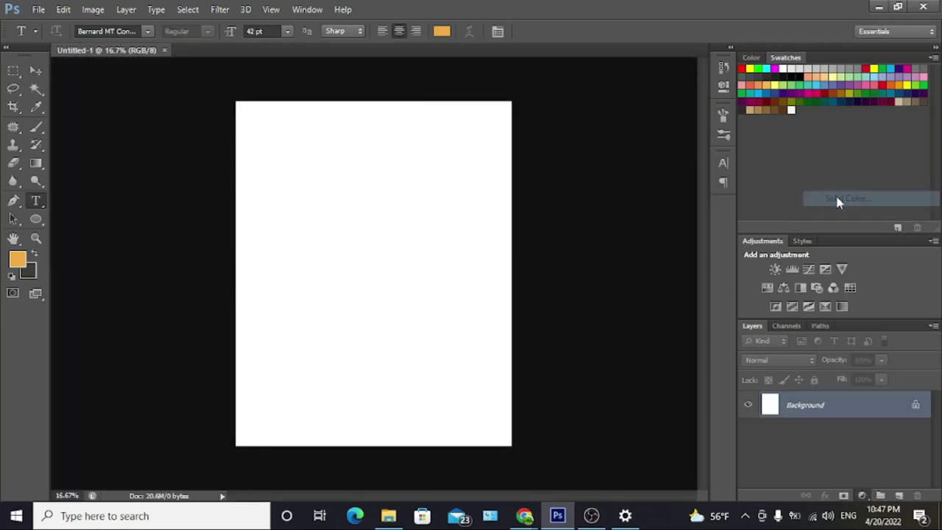
{"action": "left_click", "coordinate": [552, 358]}
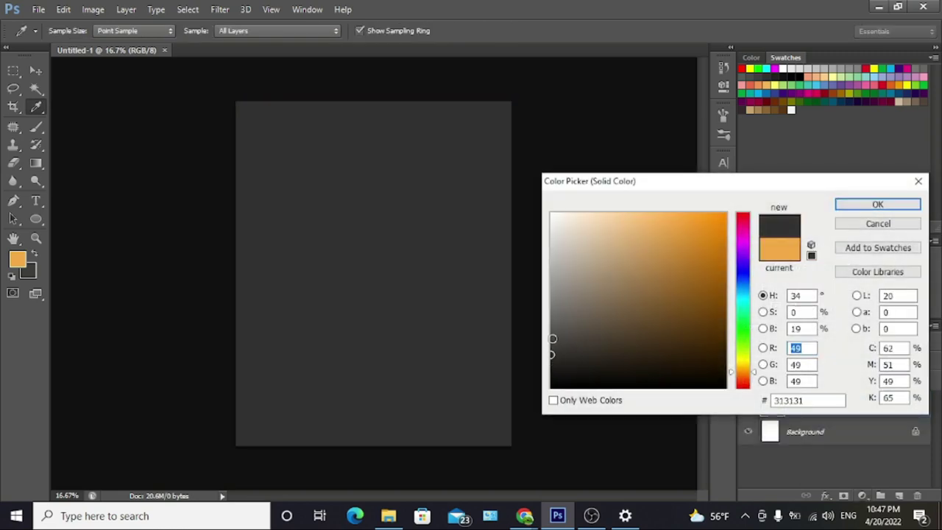
{"action": "left_click_drag", "start_coordinate": [552, 357], "coordinate": [553, 336]}
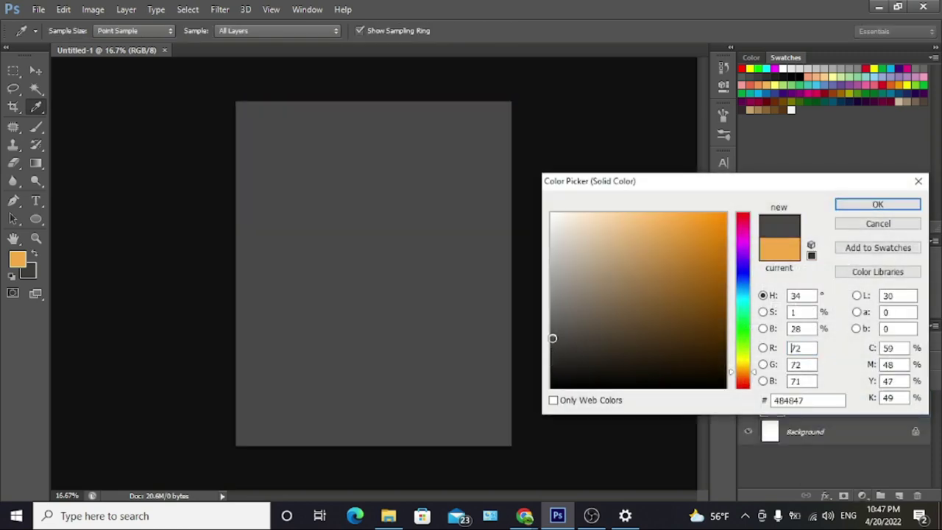
{"action": "left_click", "coordinate": [878, 204]}
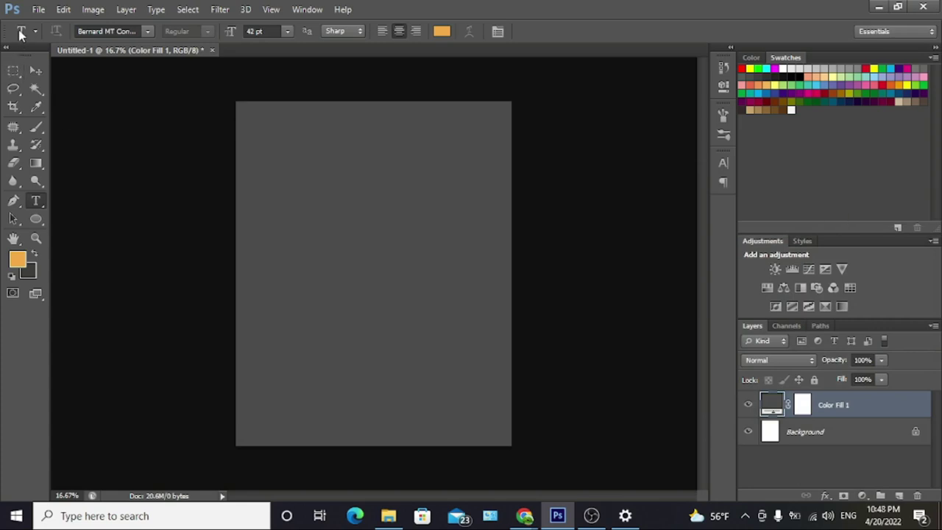
Step: Open 002.png and drag the bicycle silhouette into the grey document
{"action": "left_click", "coordinate": [38, 8]}
{"action": "key", "text": "Escape"}
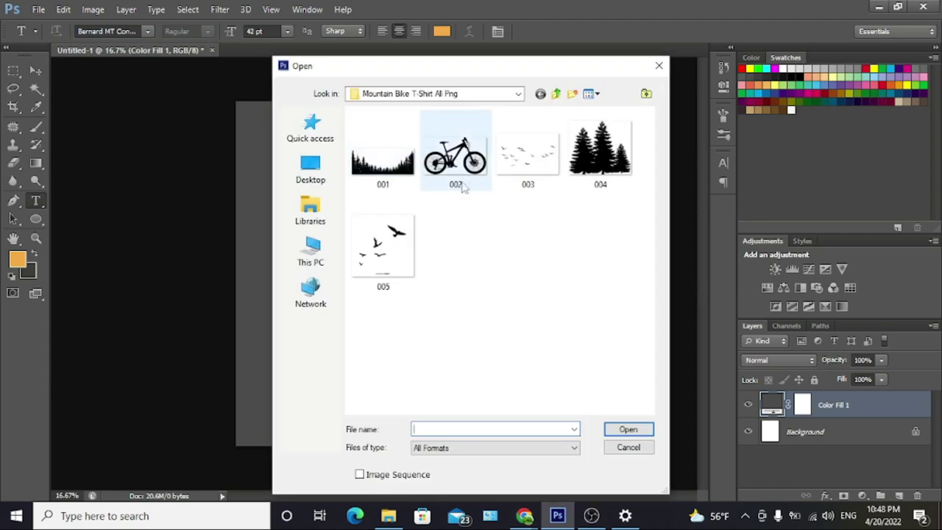
{"action": "double_click", "coordinate": [450, 167]}
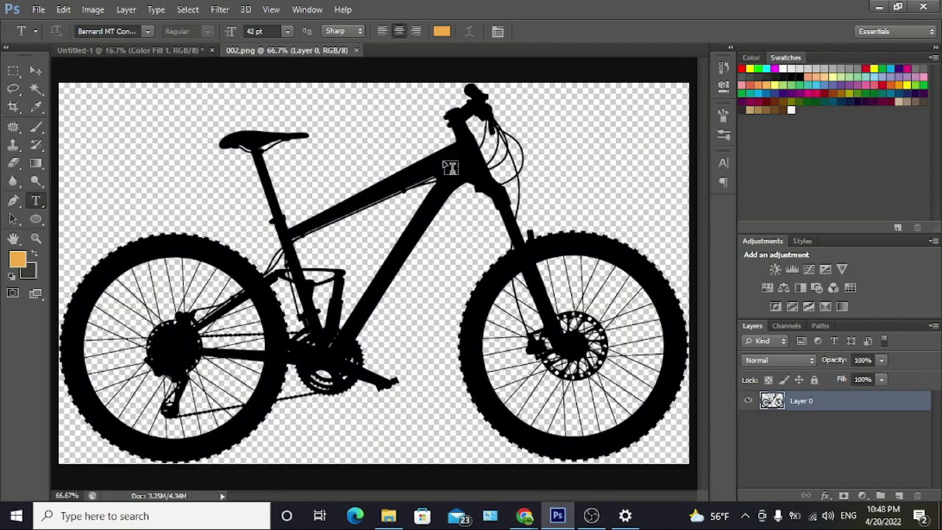
{"action": "left_click", "coordinate": [35, 70]}
{"action": "mouse_move", "coordinate": [285, 213]}
{"action": "left_mouse_down"}
{"action": "mouse_move", "coordinate": [170, 57]}
{"action": "mouse_move", "coordinate": [370, 296]}
{"action": "left_mouse_up"}
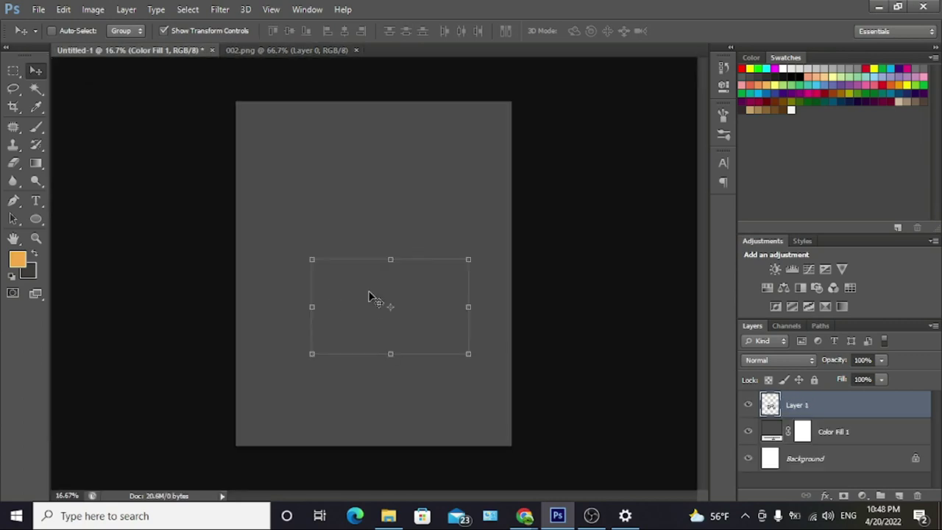
Step: Scale the bicycle to 175% across the page width near the top and commit
{"action": "left_click_drag", "start_coordinate": [312, 261], "coordinate": [203, 193]}
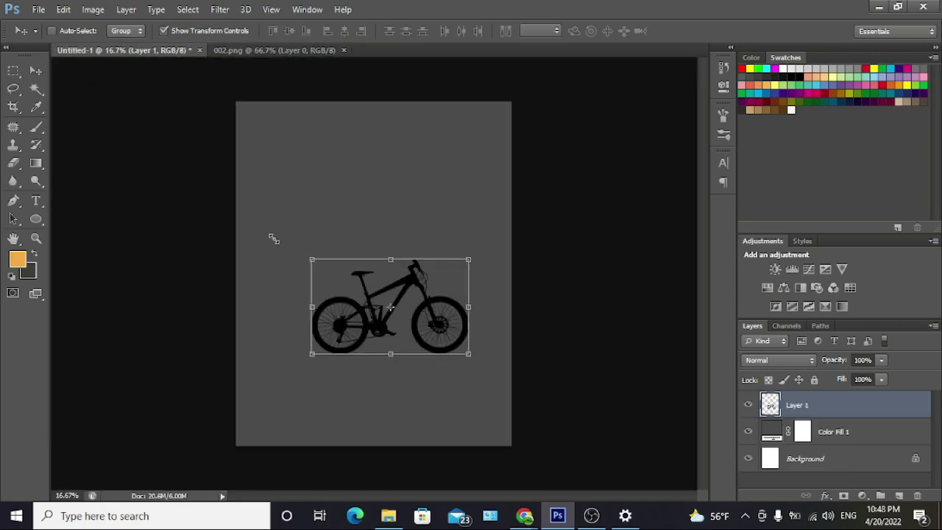
{"action": "mouse_move", "coordinate": [375, 306]}
{"action": "left_mouse_down"}
{"action": "mouse_move", "coordinate": [417, 256]}
{"action": "mouse_move", "coordinate": [413, 243]}
{"action": "left_mouse_up"}
{"action": "left_click_drag", "start_coordinate": [510, 125], "coordinate": [513, 124]}
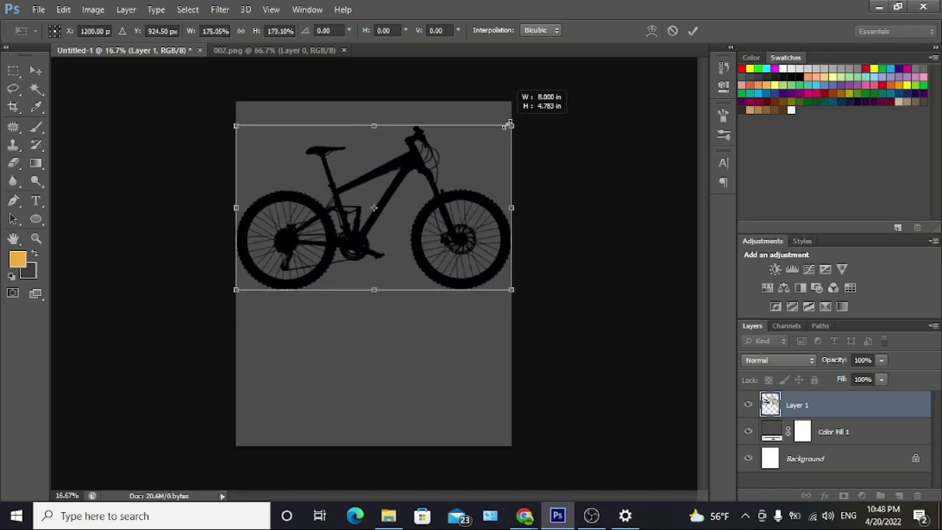
{"action": "left_click_drag", "start_coordinate": [411, 242], "coordinate": [413, 240]}
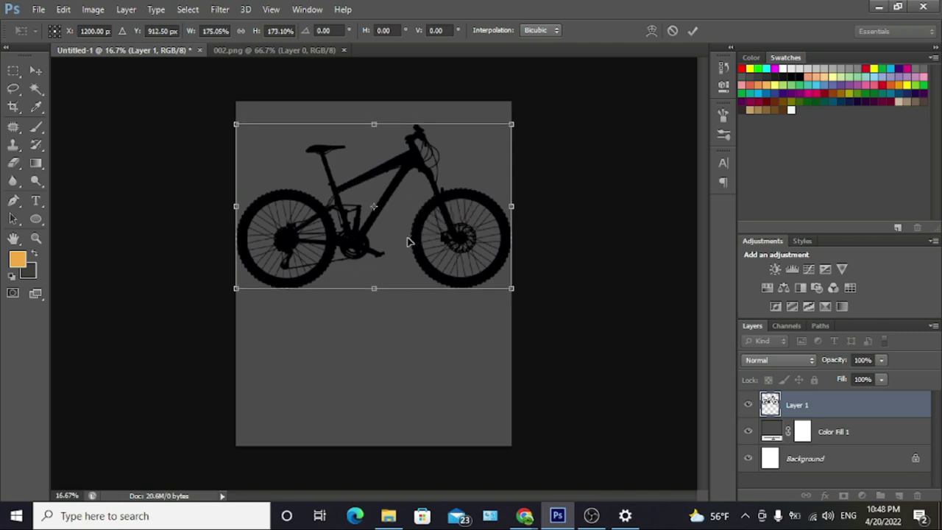
{"action": "left_click_drag", "start_coordinate": [398, 248], "coordinate": [398, 237]}
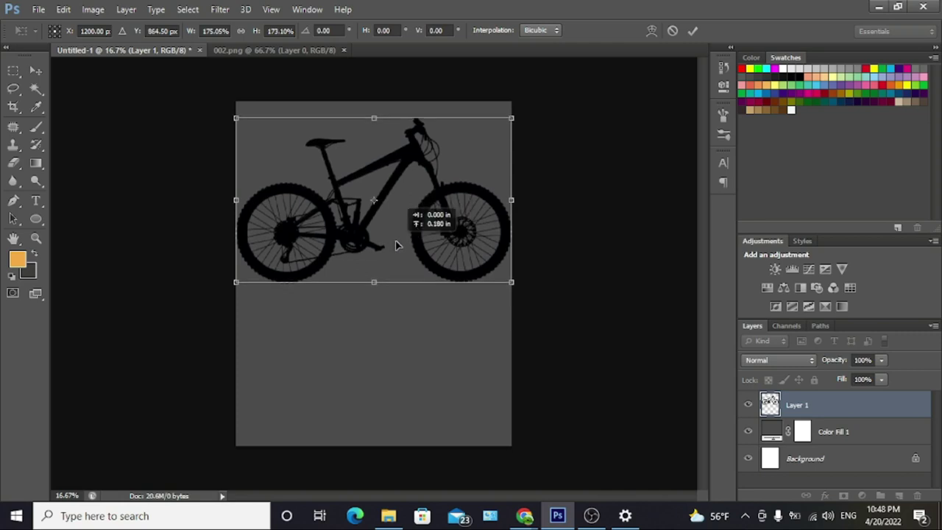
{"action": "left_click", "coordinate": [694, 32]}
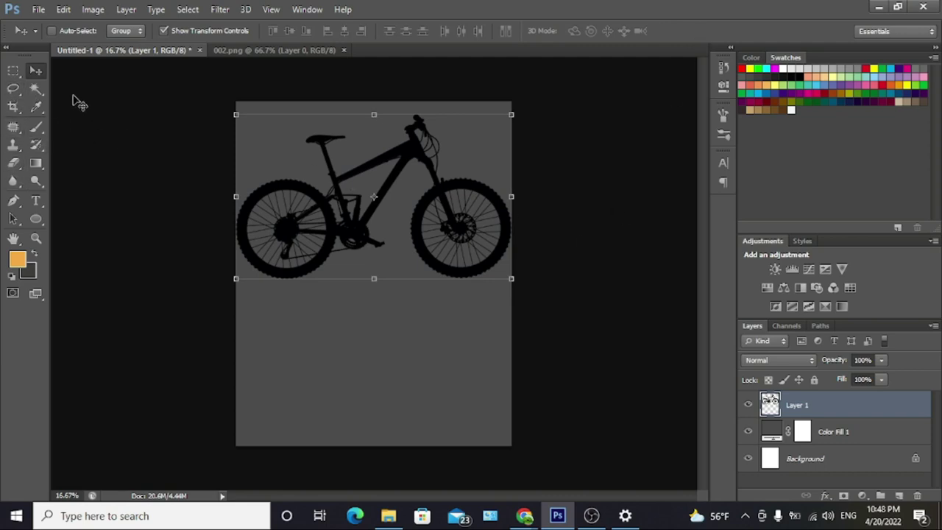
Step: Add the orange RIDE text line below the bicycle
{"action": "left_click", "coordinate": [37, 200]}
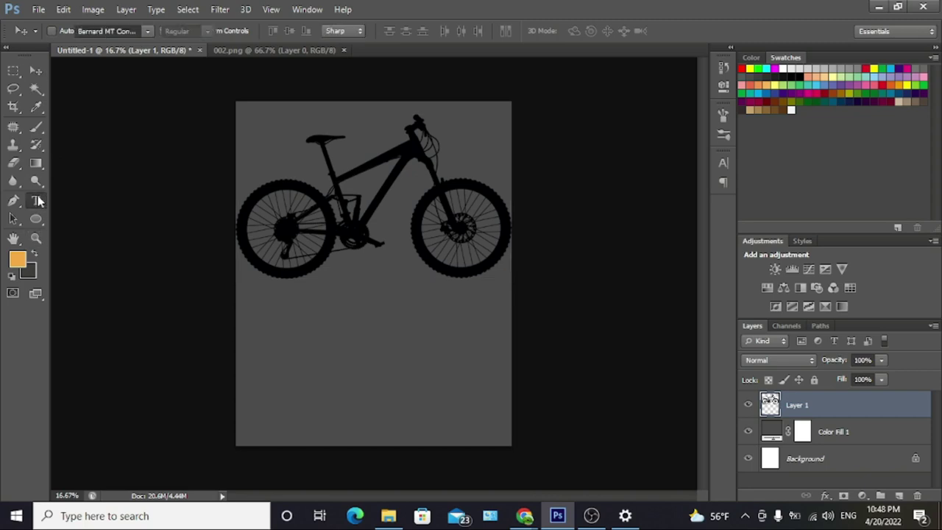
{"action": "left_click", "coordinate": [358, 306]}
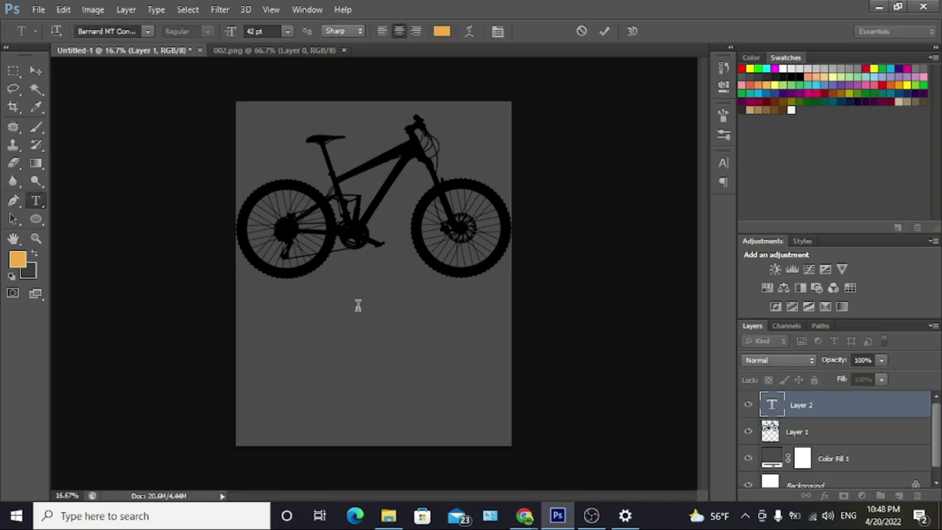
{"action": "type", "text": "ID"}
{"action": "type", "text": "E"}
{"action": "key", "text": "ctrl+a"}
{"action": "left_click", "coordinate": [359, 313]}
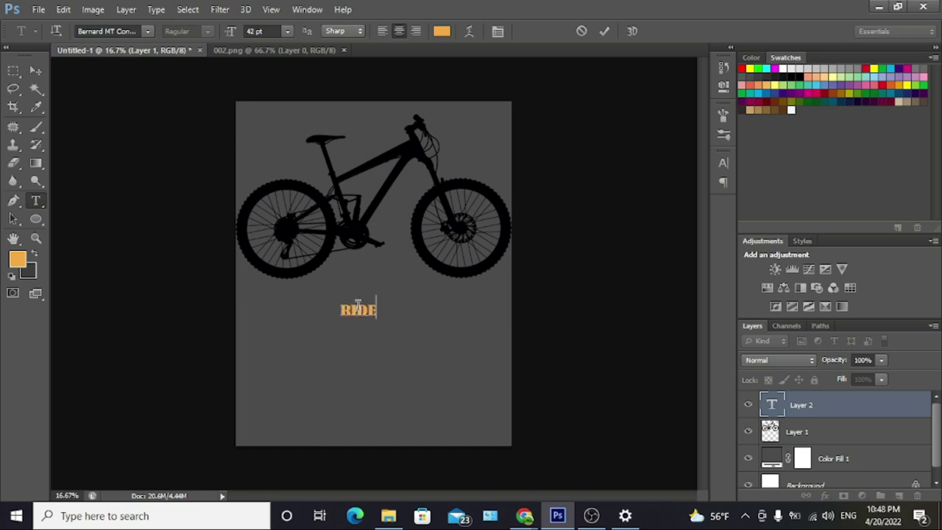
{"action": "left_click", "coordinate": [605, 32]}
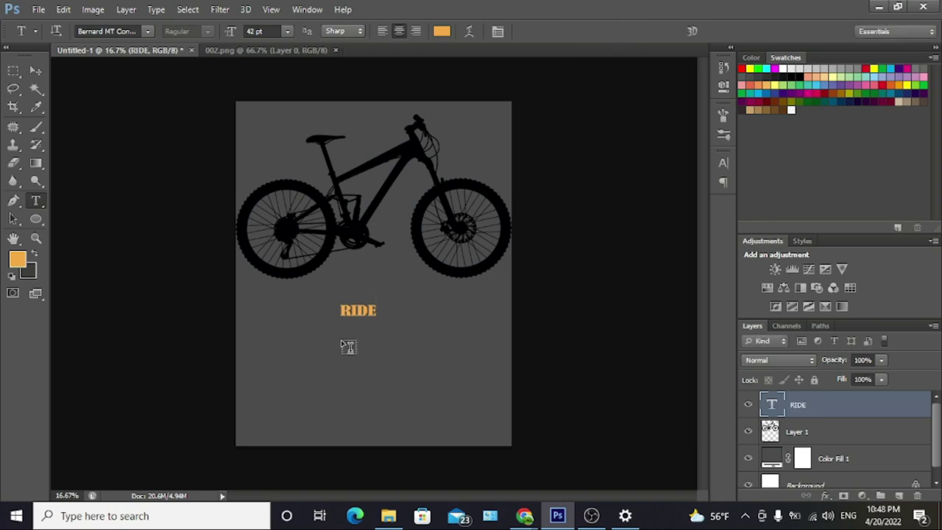
Step: Stretch RIDE to about 711% × 968% to fill the space beneath the bicycle
{"action": "left_click", "coordinate": [37, 76]}
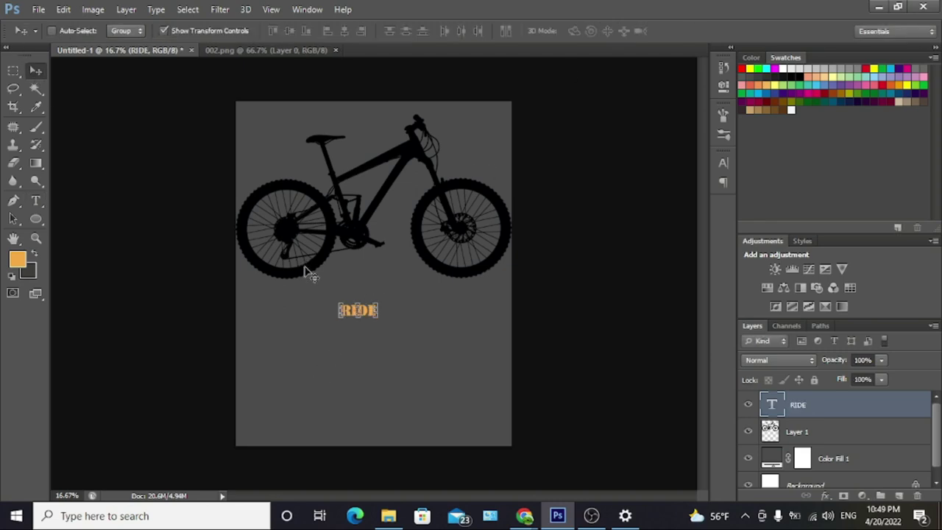
{"action": "key", "text": "ctrl+t"}
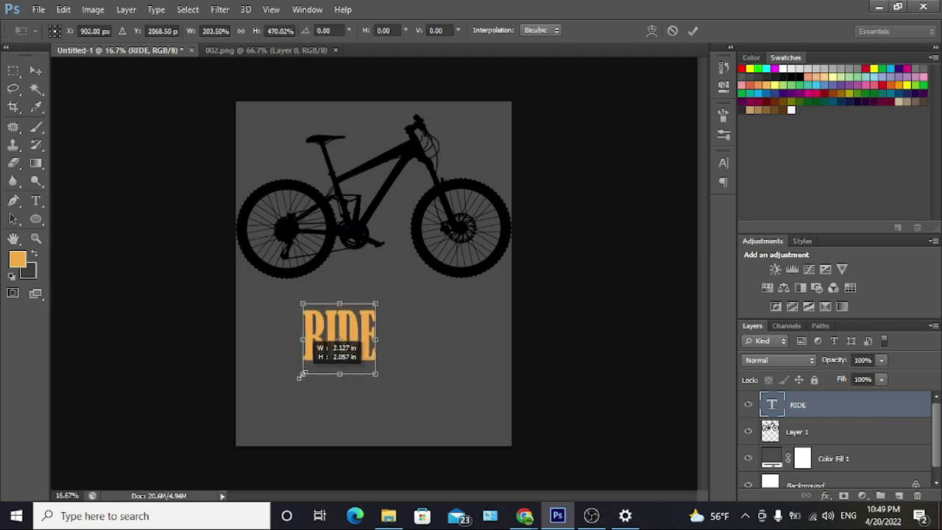
{"action": "left_click_drag", "start_coordinate": [336, 320], "coordinate": [235, 424]}
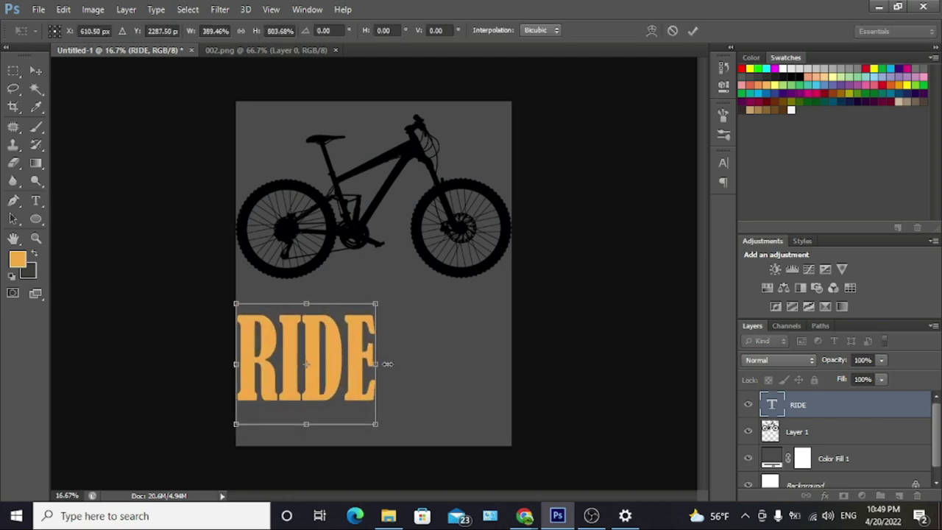
{"action": "mouse_move", "coordinate": [387, 364]}
{"action": "left_mouse_down"}
{"action": "mouse_move", "coordinate": [500, 347]}
{"action": "mouse_move", "coordinate": [475, 346]}
{"action": "left_mouse_up"}
{"action": "left_click_drag", "start_coordinate": [374, 332], "coordinate": [394, 311]}
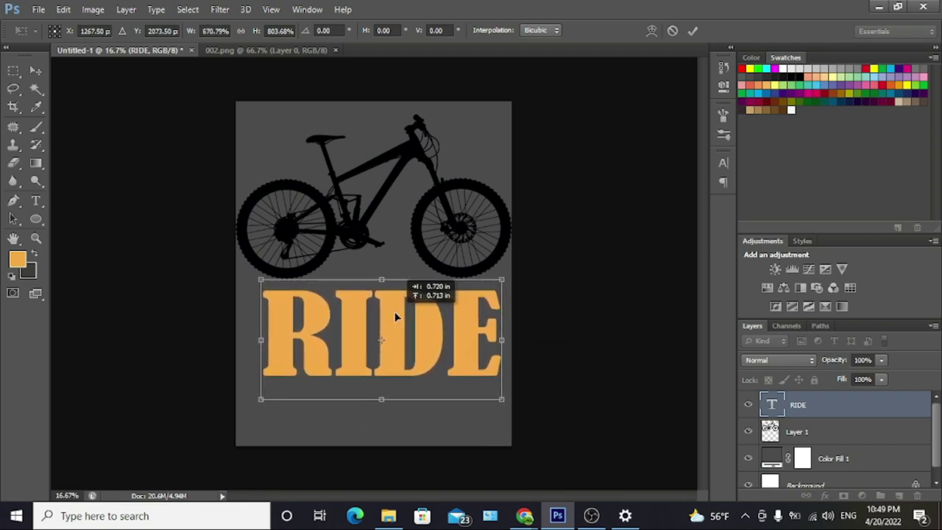
{"action": "left_click_drag", "start_coordinate": [257, 402], "coordinate": [236, 426]}
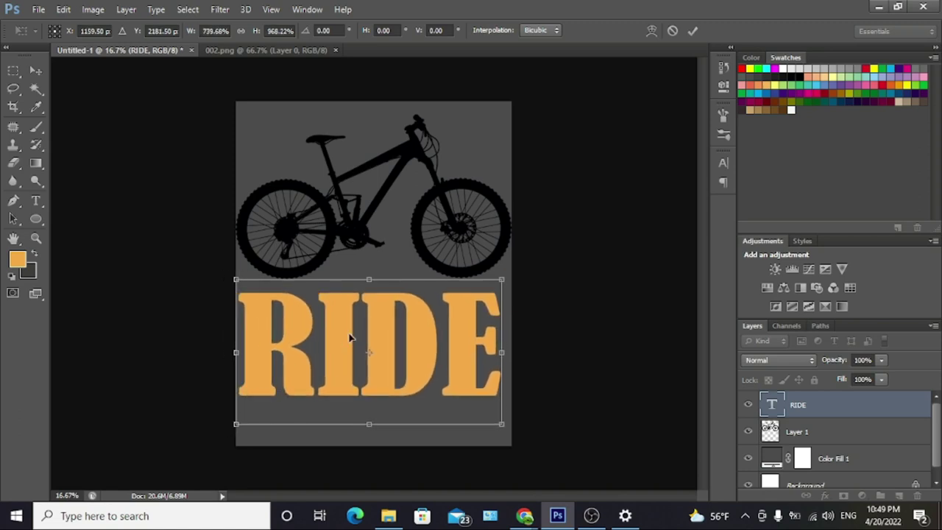
{"action": "left_click_drag", "start_coordinate": [359, 330], "coordinate": [367, 324]}
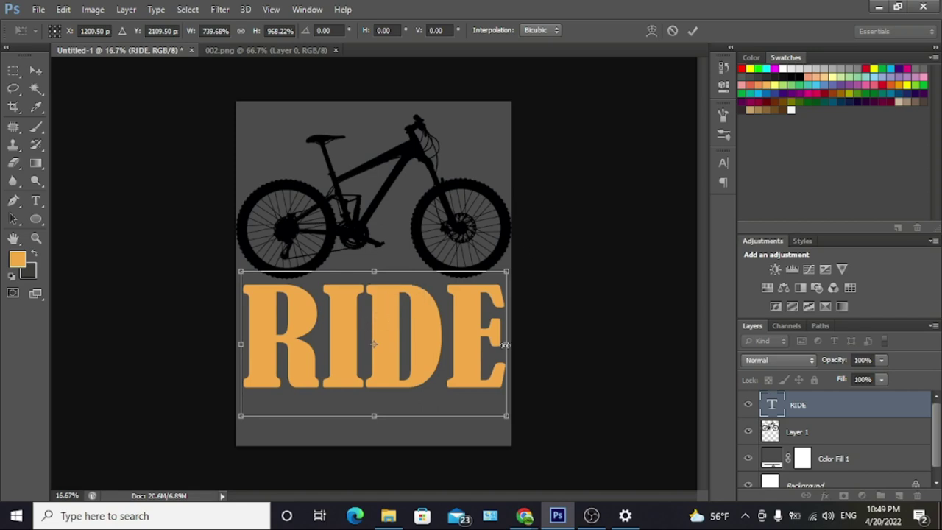
{"action": "left_click_drag", "start_coordinate": [505, 345], "coordinate": [496, 344]}
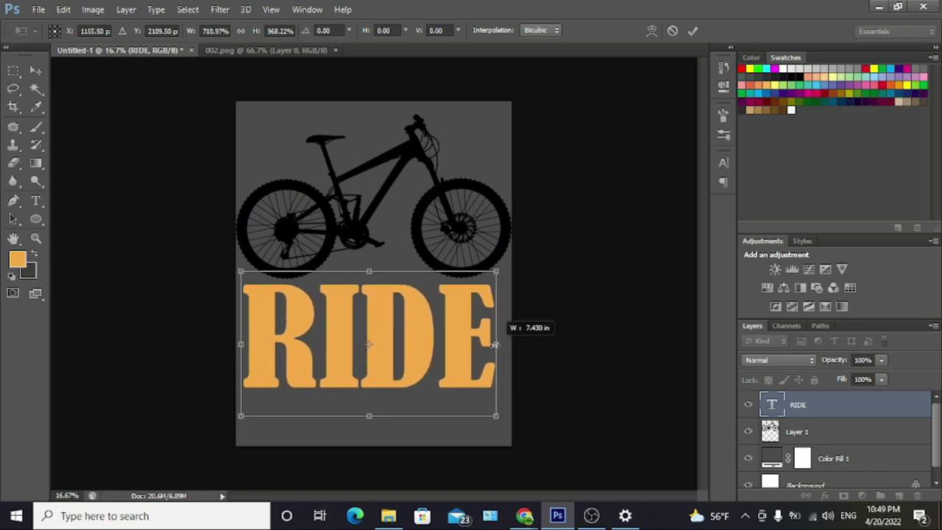
{"action": "left_click_drag", "start_coordinate": [410, 356], "coordinate": [411, 357]}
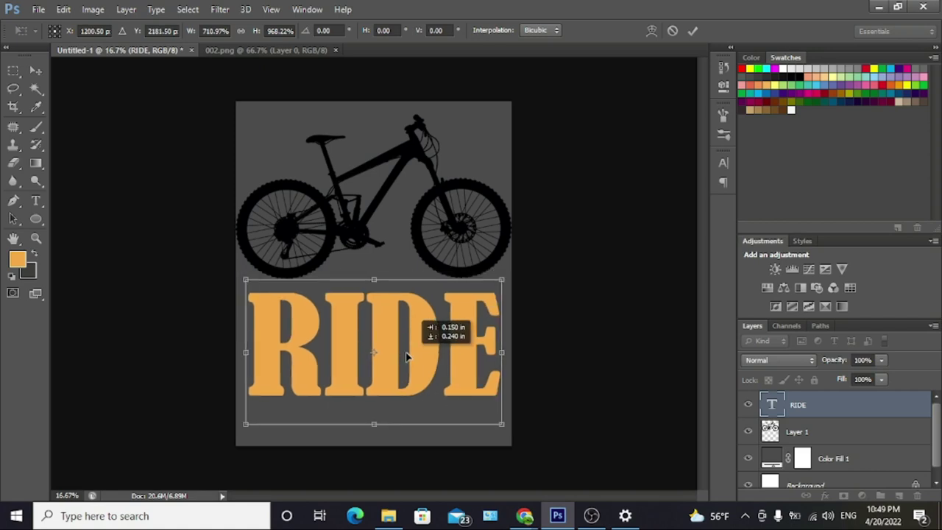
{"action": "left_click", "coordinate": [691, 32]}
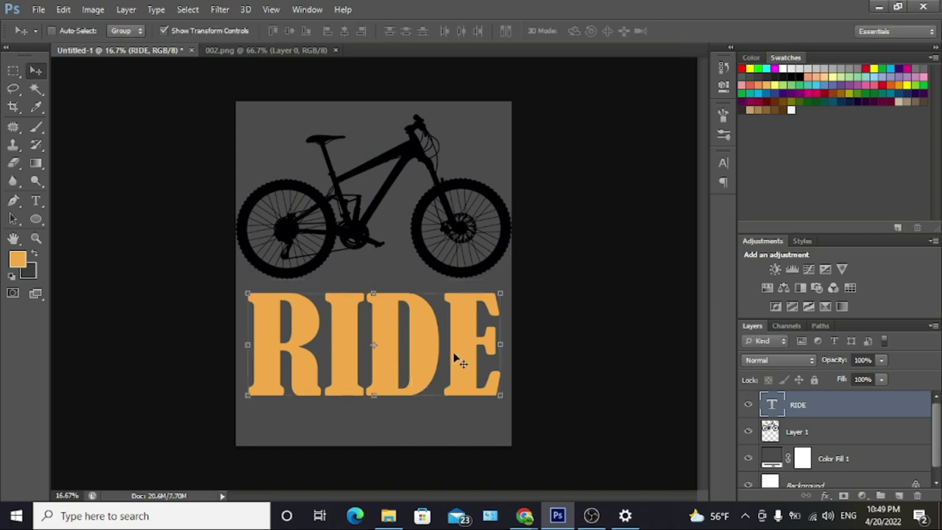
Step: On the bicycle layer, cut a thin vertical strip down from the top tube
{"action": "left_click", "coordinate": [814, 433]}
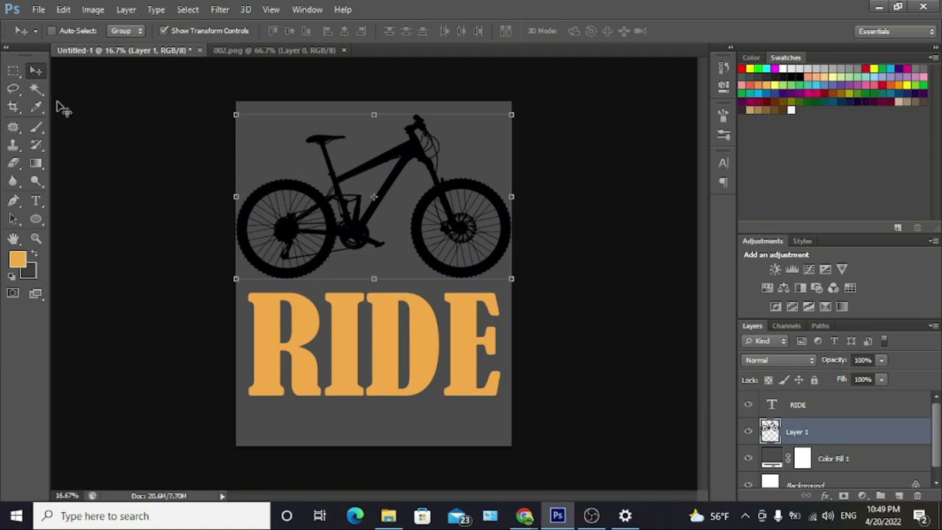
{"action": "left_click", "coordinate": [13, 71]}
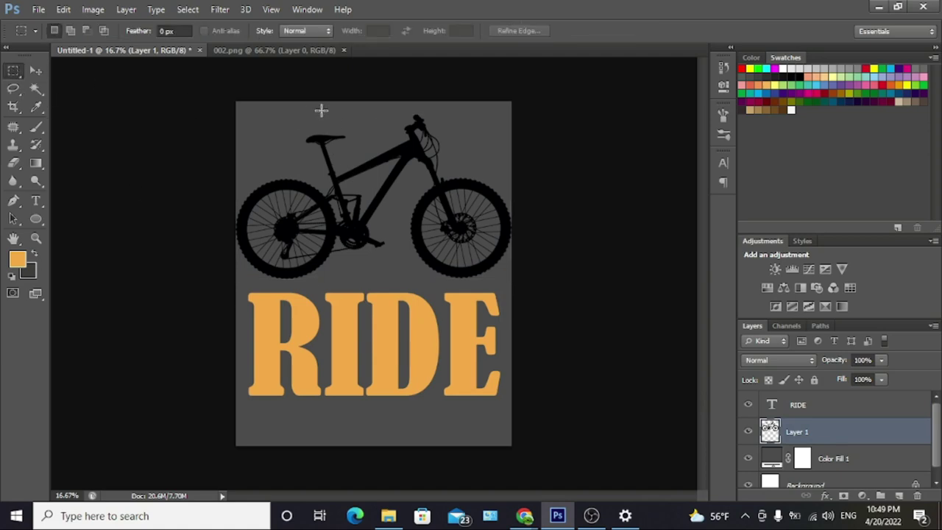
{"action": "left_click_drag", "start_coordinate": [324, 110], "coordinate": [321, 287]}
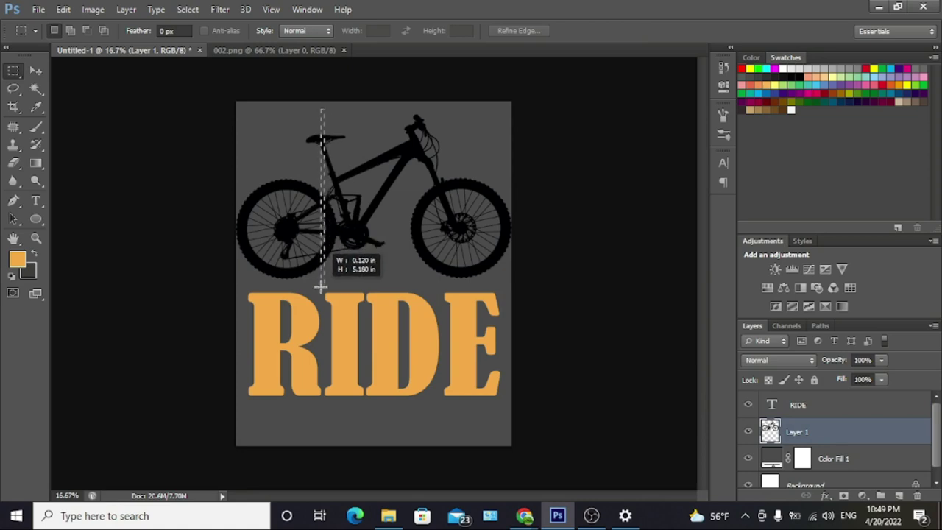
{"action": "left_click_drag", "start_coordinate": [321, 287], "coordinate": [321, 285]}
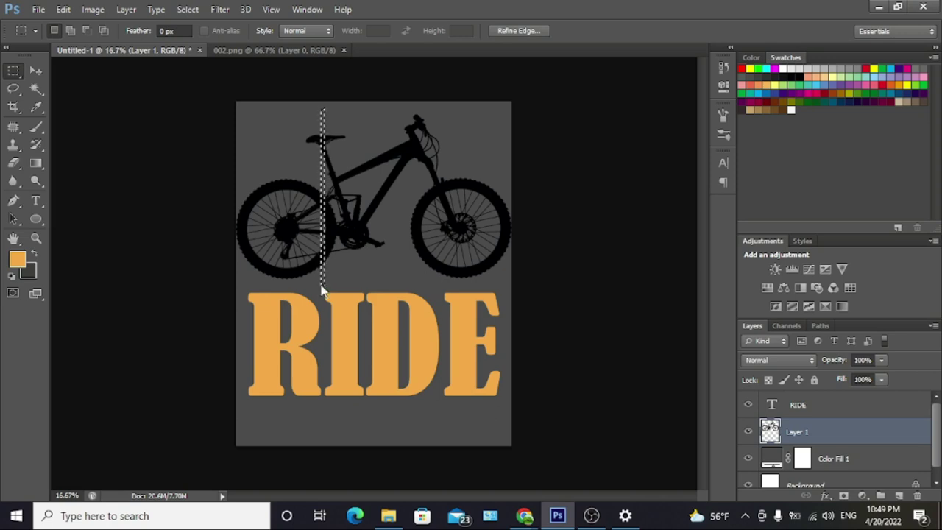
{"action": "key", "text": "ctrl+d"}
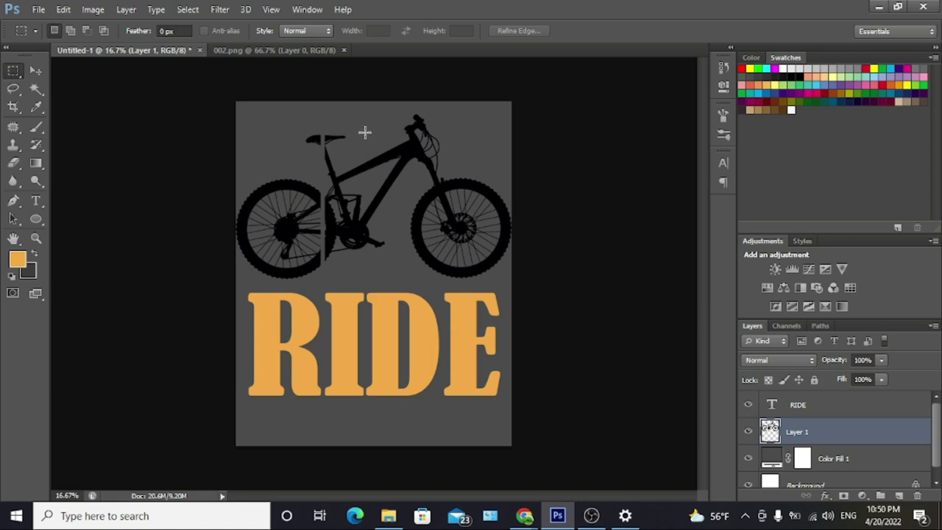
{"action": "left_click_drag", "start_coordinate": [365, 132], "coordinate": [364, 291]}
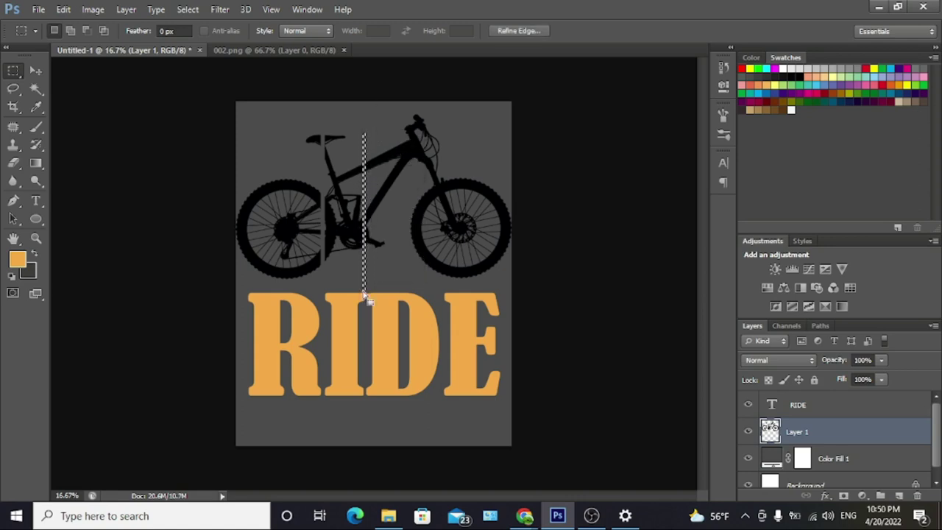
{"action": "key", "text": "Delete"}
{"action": "key", "text": "ctrl+d"}
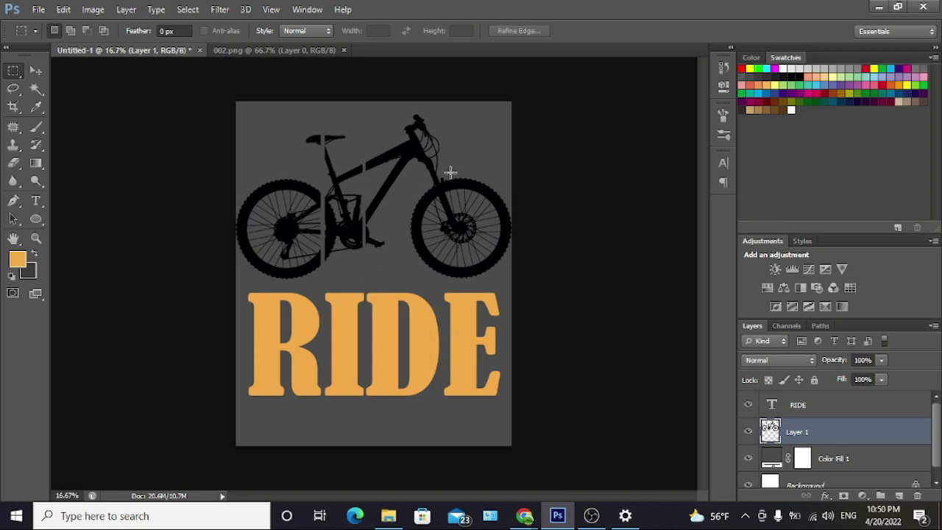
Step: Cut another thin vertical strip through the front wheel, ending just above RIDE
{"action": "left_click_drag", "start_coordinate": [448, 114], "coordinate": [444, 299]}
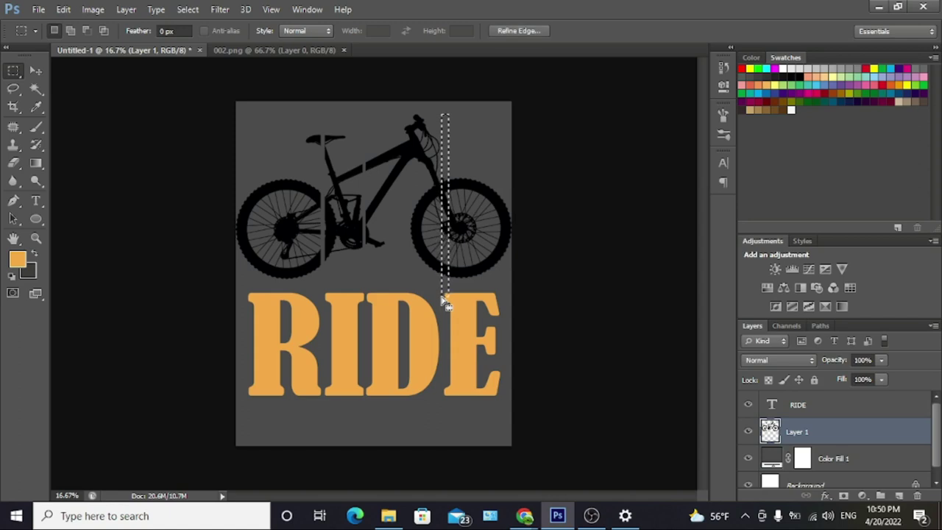
{"action": "key", "text": "ctrl+d"}
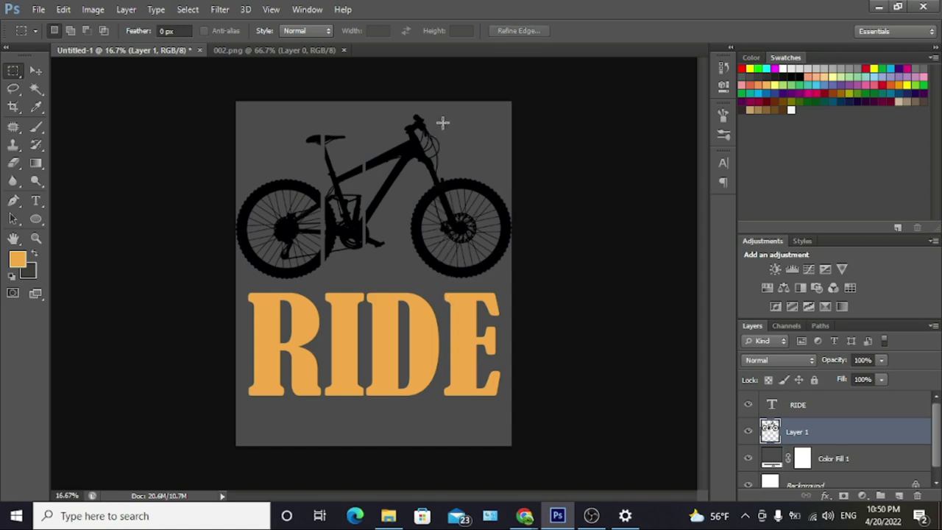
{"action": "left_click_drag", "start_coordinate": [442, 123], "coordinate": [439, 298]}
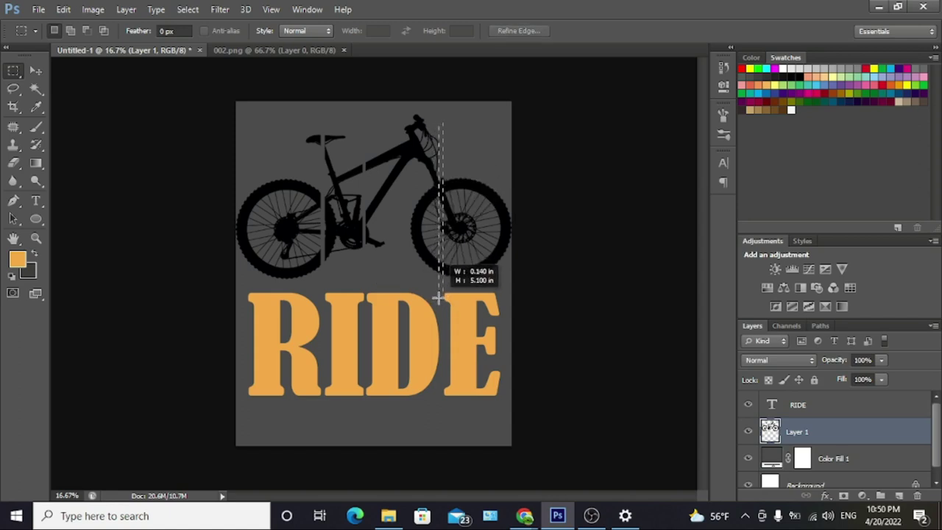
{"action": "left_click_drag", "start_coordinate": [438, 297], "coordinate": [442, 298]}
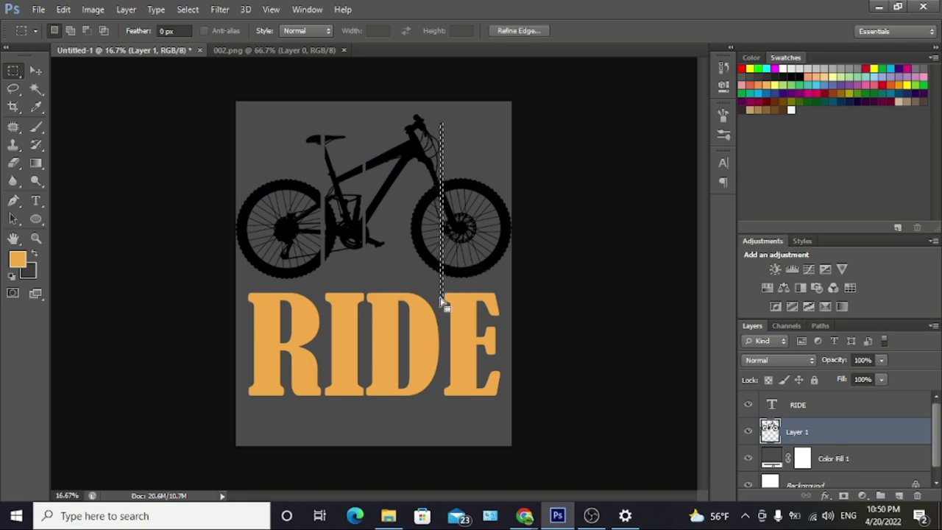
{"action": "key", "text": "Delete"}
{"action": "key", "text": "ctrl+d"}
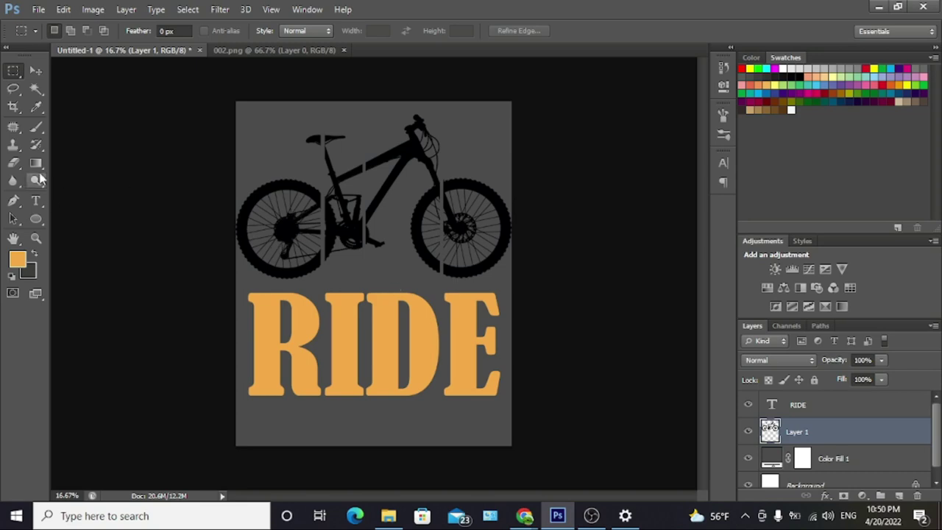
{"action": "left_click", "coordinate": [37, 87]}
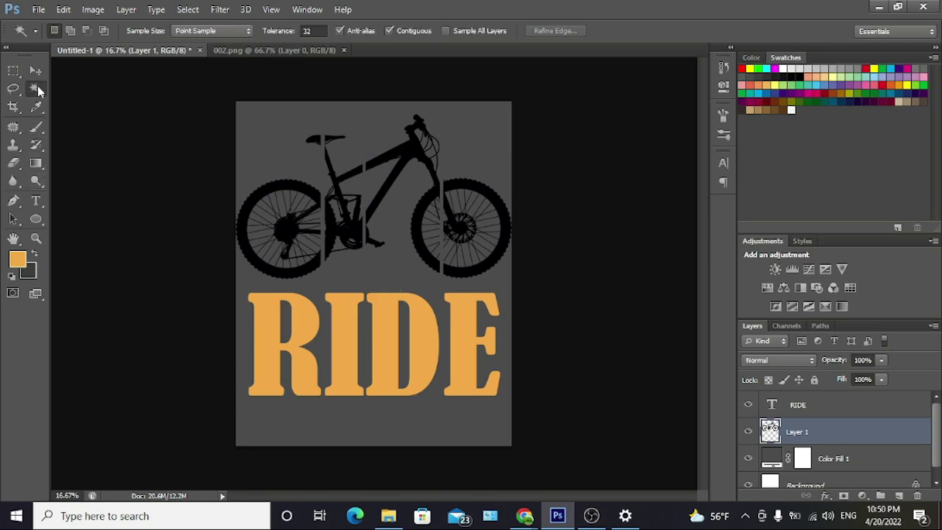
{"action": "left_click", "coordinate": [280, 184]}
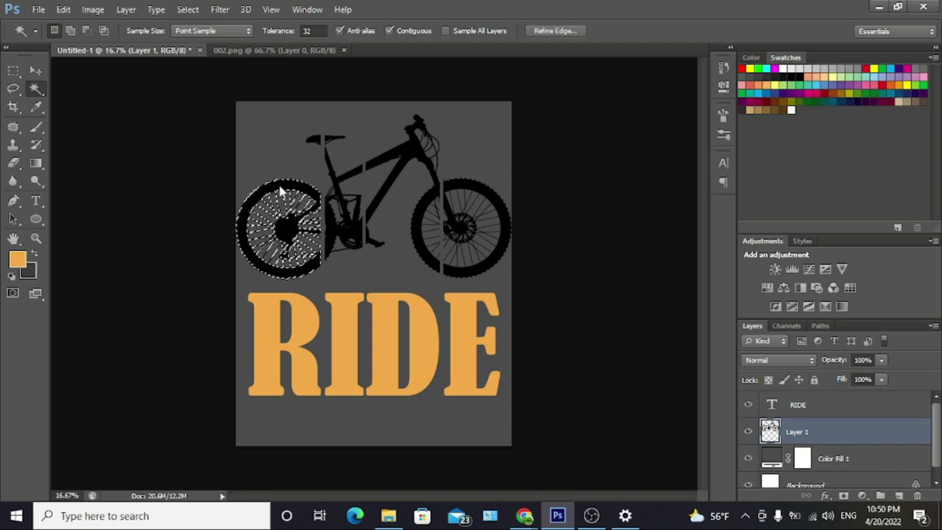
{"action": "left_click", "coordinate": [18, 259]}
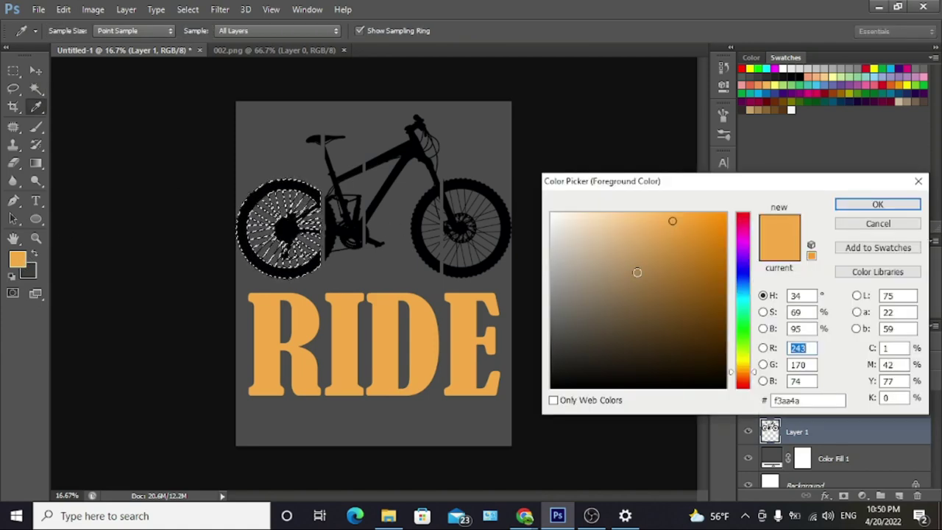
{"action": "left_click", "coordinate": [916, 182]}
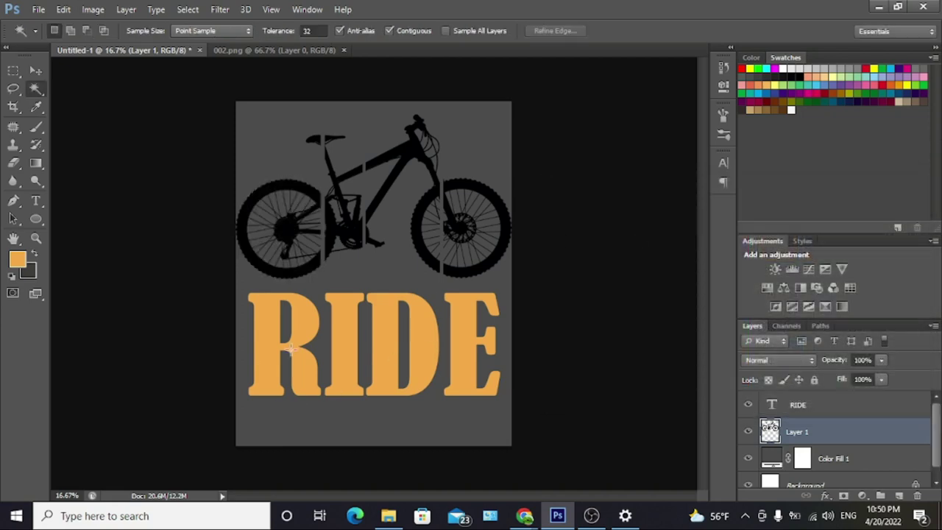
{"action": "left_click", "coordinate": [36, 201]}
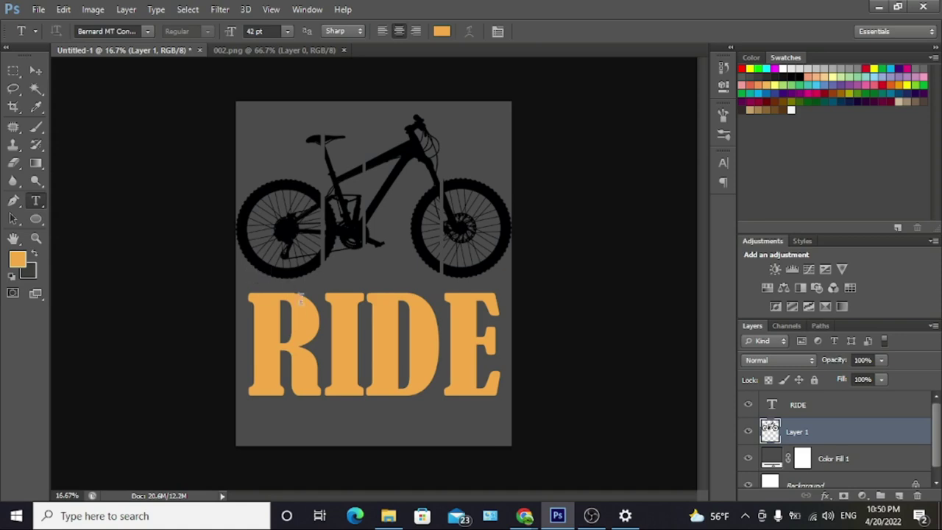
Step: Recolour the R of RIDE teal using hex 43908C
{"action": "left_click_drag", "start_coordinate": [321, 323], "coordinate": [258, 320]}
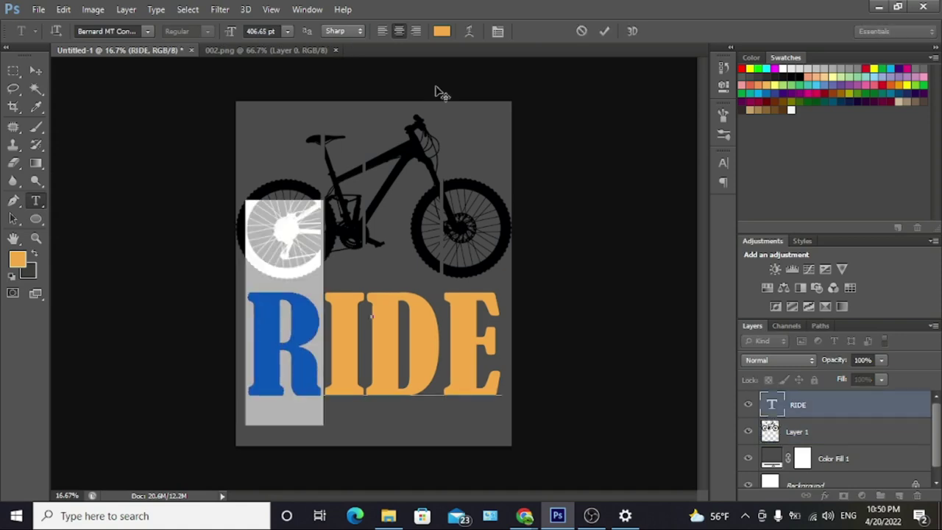
{"action": "left_click", "coordinate": [441, 31]}
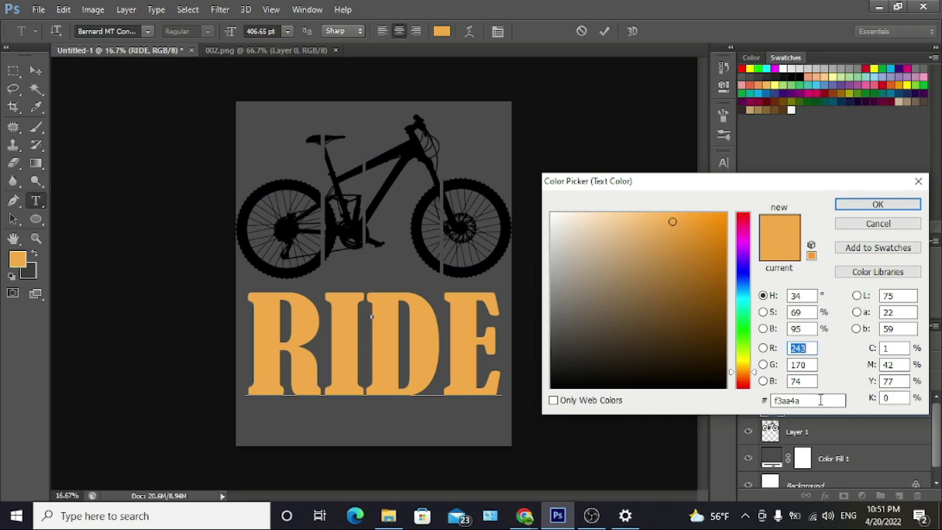
{"action": "key", "text": "BackSpace"}
{"action": "key", "text": "BackSpace"}
{"action": "key", "text": "BackSpace"}
{"action": "key", "text": "BackSpace"}
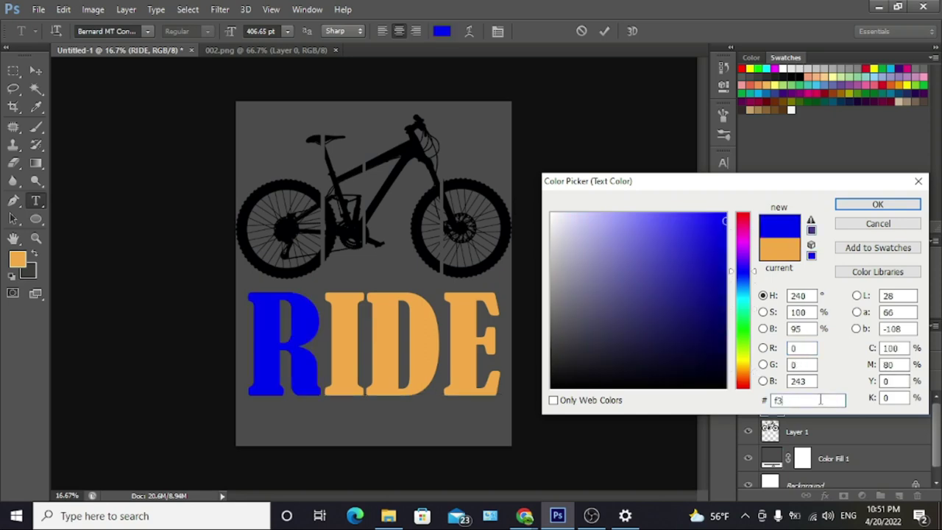
{"action": "key", "text": "BackSpace"}
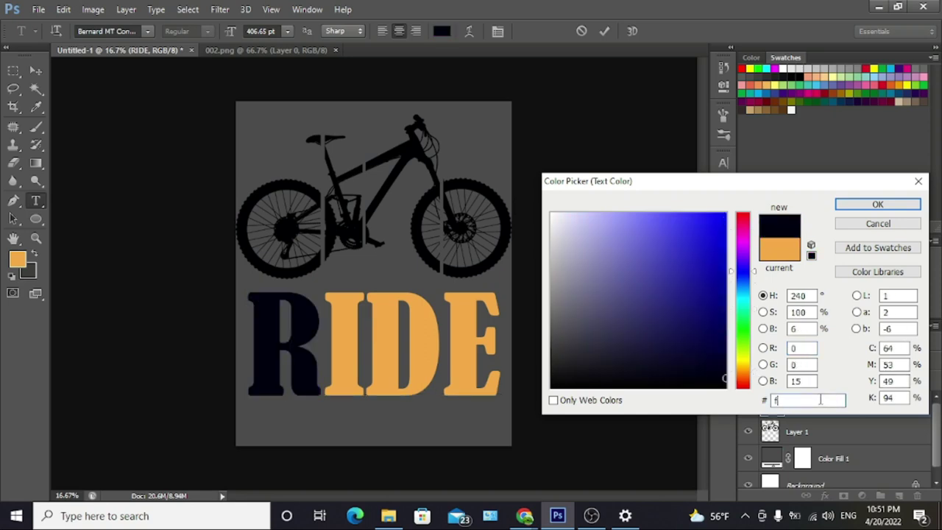
{"action": "key", "text": "BackSpace"}
{"action": "type", "text": "4"}
{"action": "type", "text": "3"}
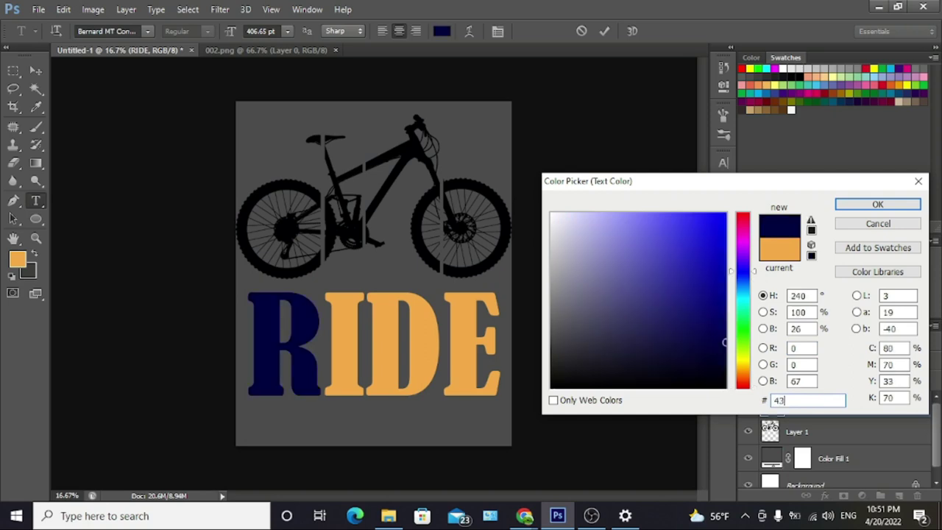
{"action": "type", "text": "9"}
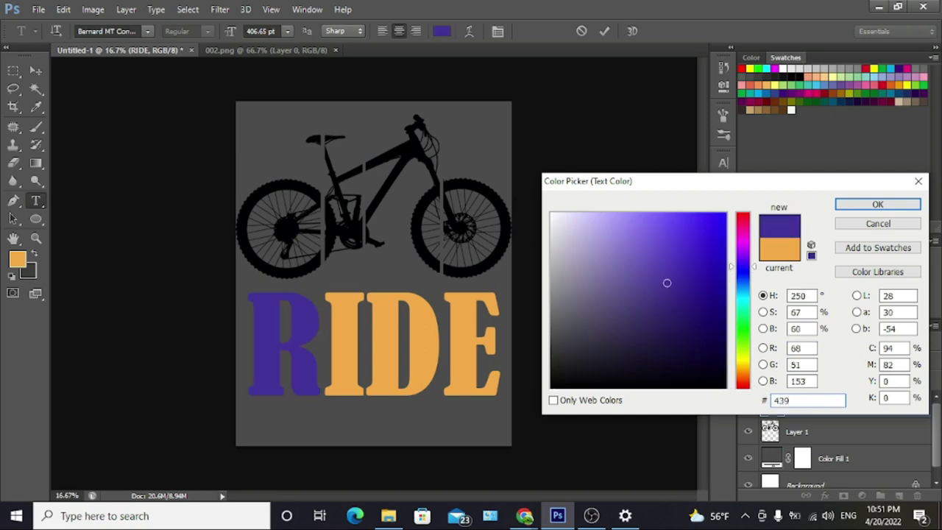
{"action": "type", "text": "0"}
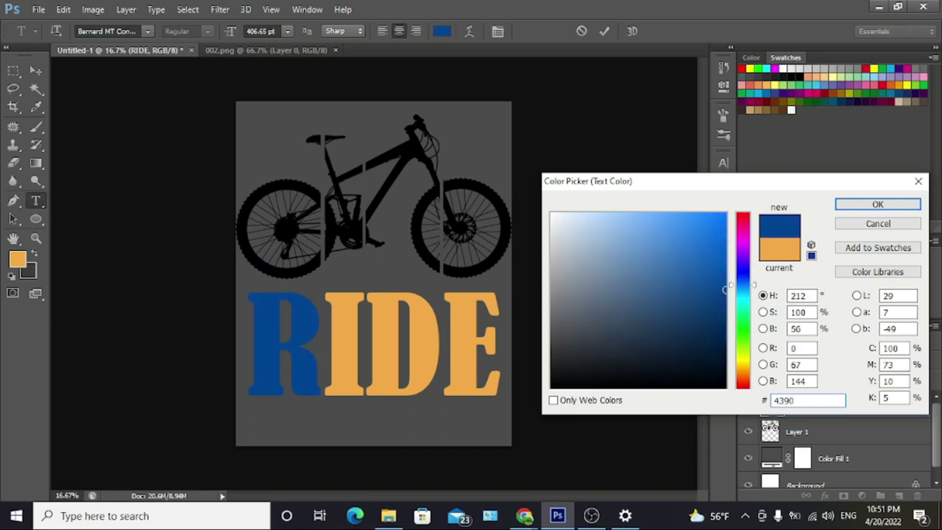
{"action": "type", "text": "8"}
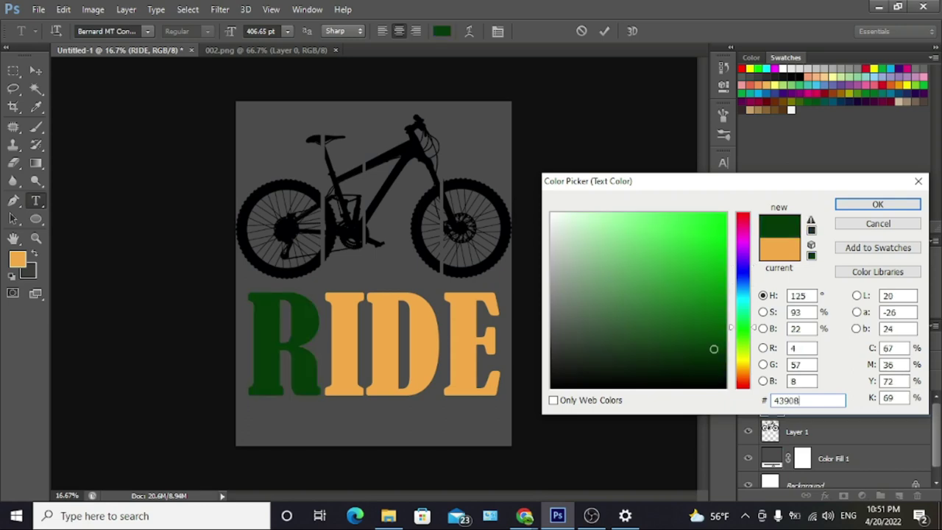
{"action": "type", "text": "C"}
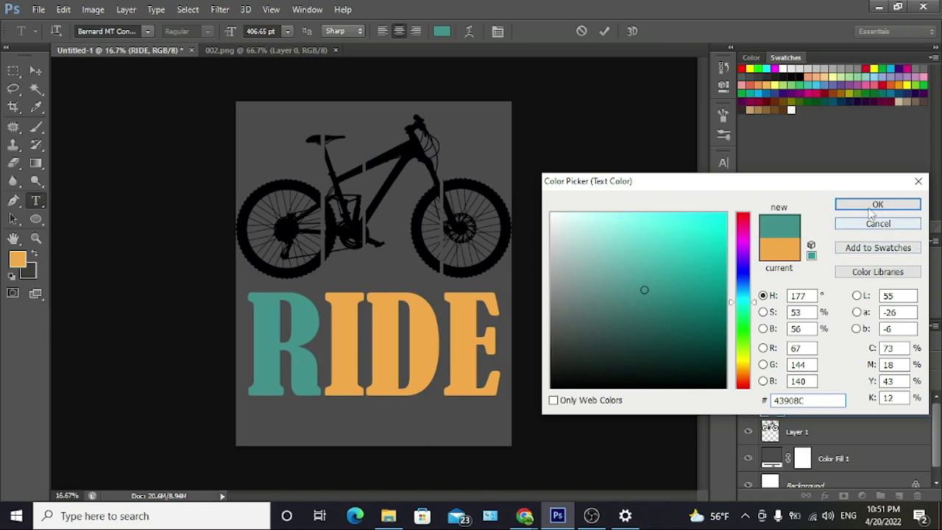
{"action": "left_click", "coordinate": [875, 205]}
Step: Recolour the I of RIDE pale beige using hex CDC197
{"action": "left_click", "coordinate": [367, 359]}
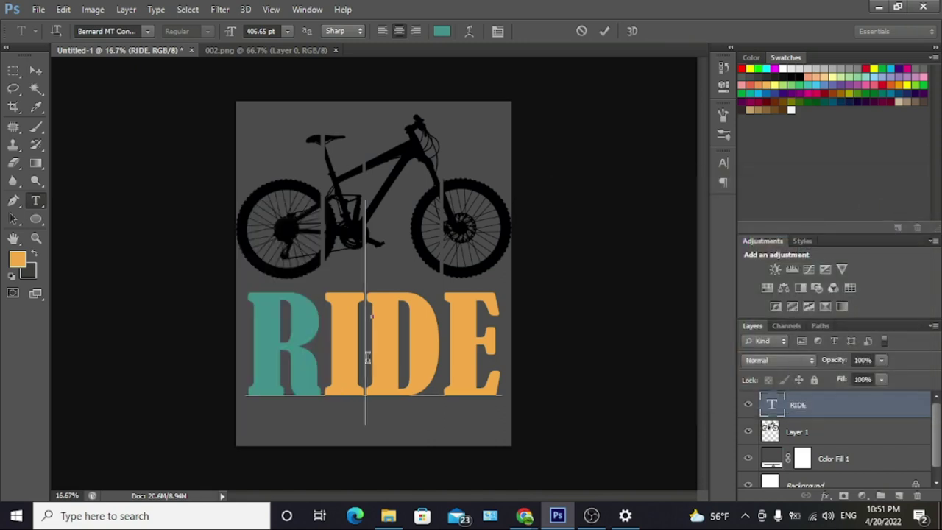
{"action": "key", "text": "shift+Left"}
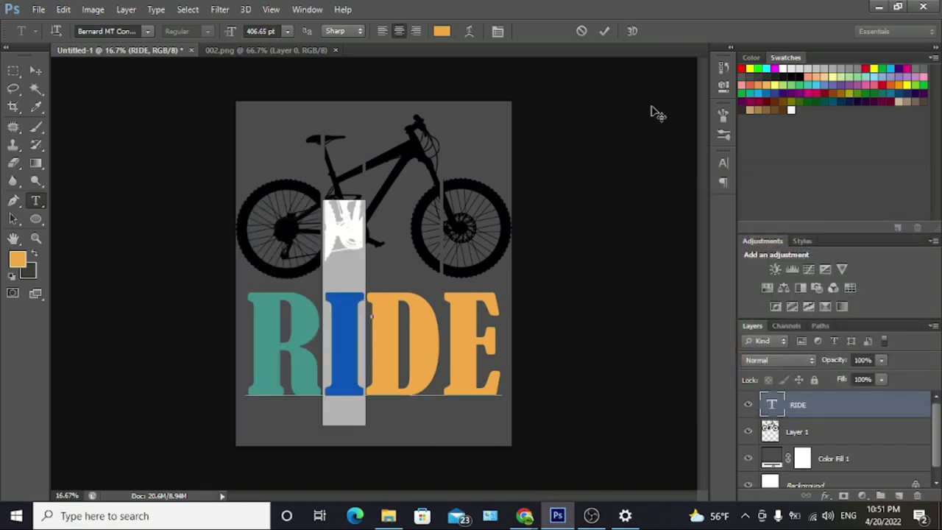
{"action": "left_click", "coordinate": [442, 31]}
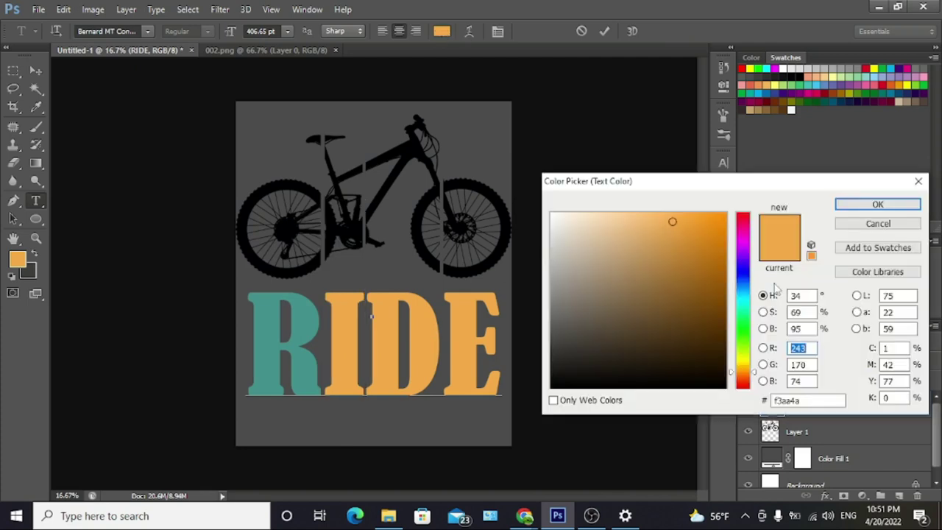
{"action": "key", "text": "BackSpace"}
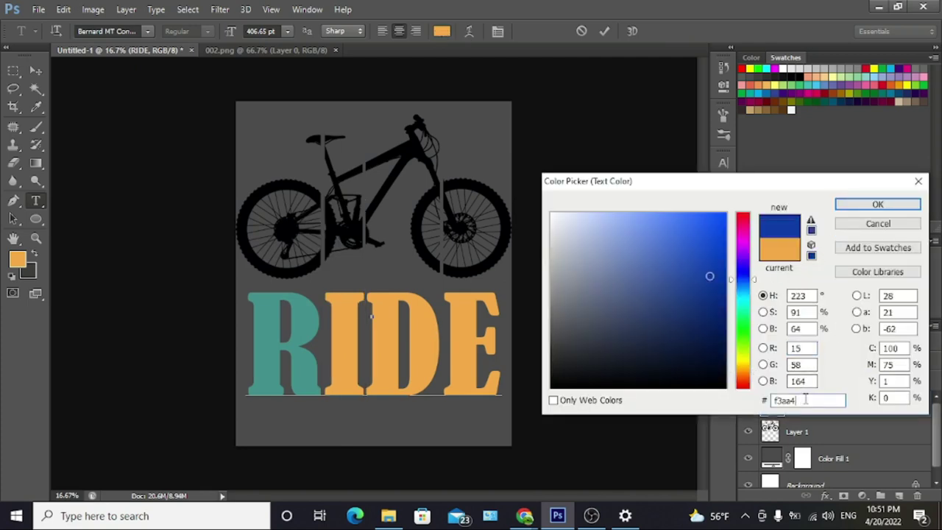
{"action": "key", "text": "BackSpace"}
{"action": "key", "text": "BackSpace"}
{"action": "key", "text": "BackSpace"}
{"action": "key", "text": "BackSpace"}
{"action": "key", "text": "BackSpace"}
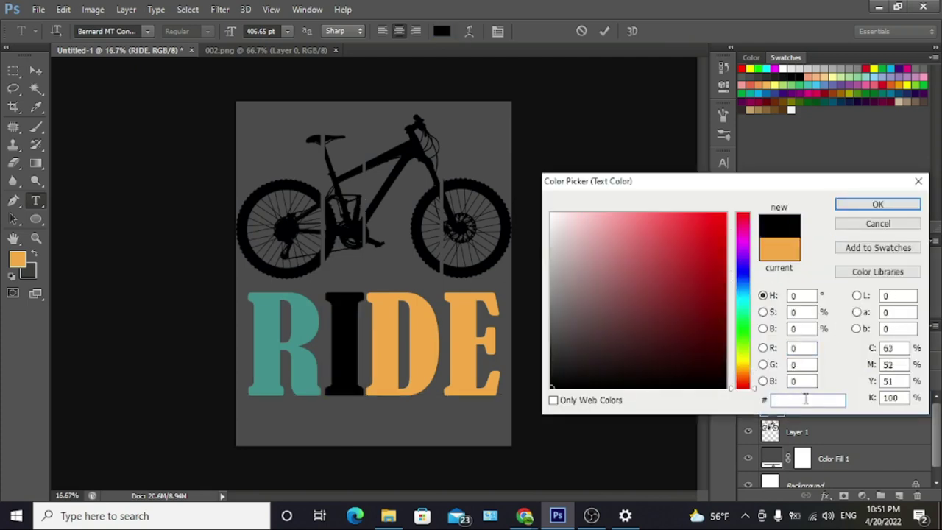
{"action": "type", "text": "CDC"}
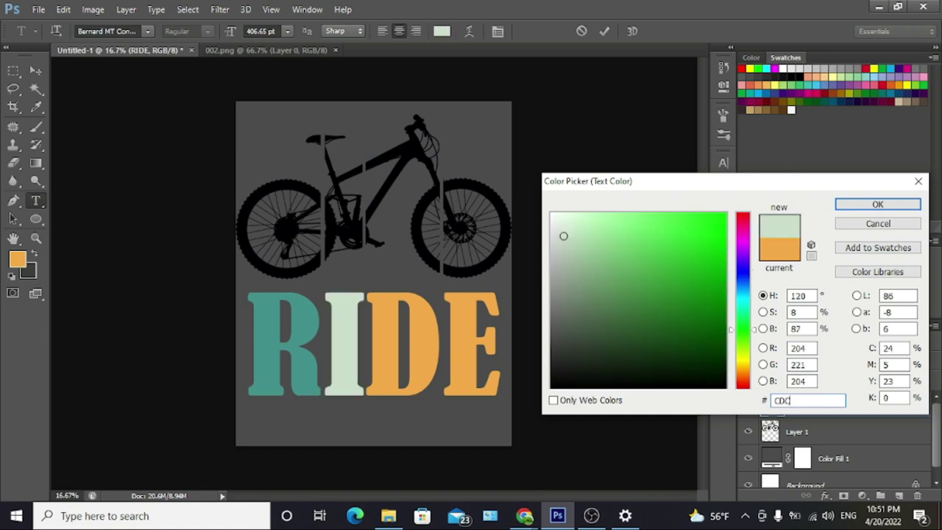
{"action": "type", "text": "197"}
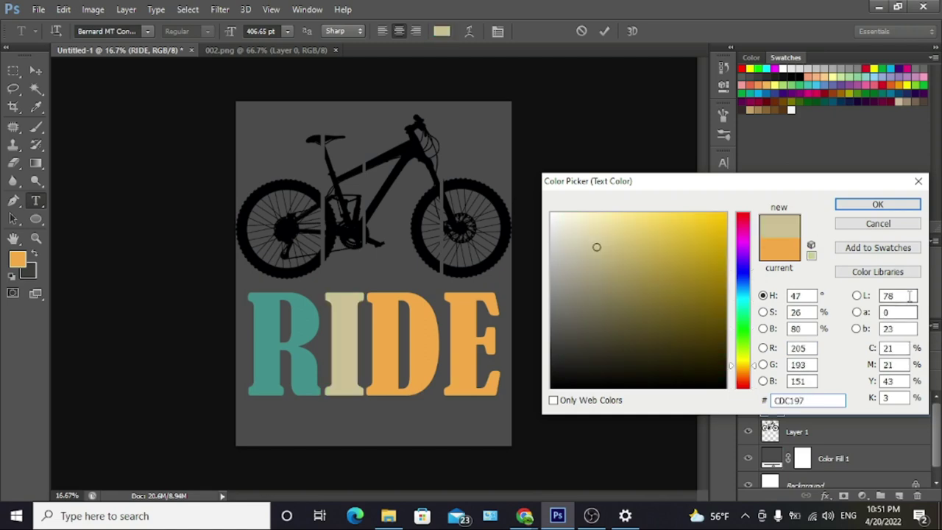
{"action": "left_click", "coordinate": [854, 205]}
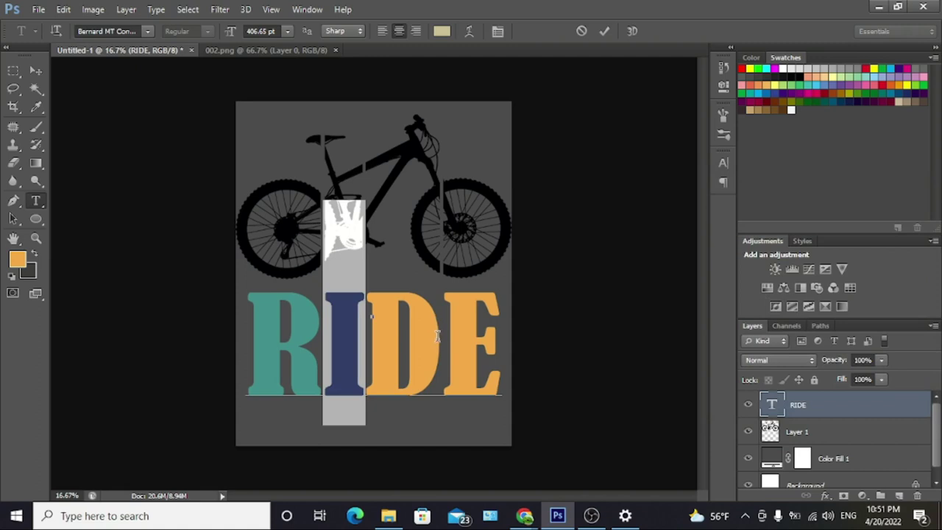
Step: Recolour the D of RIDE yellow using hex E8C154
{"action": "left_click_drag", "start_coordinate": [437, 336], "coordinate": [399, 341]}
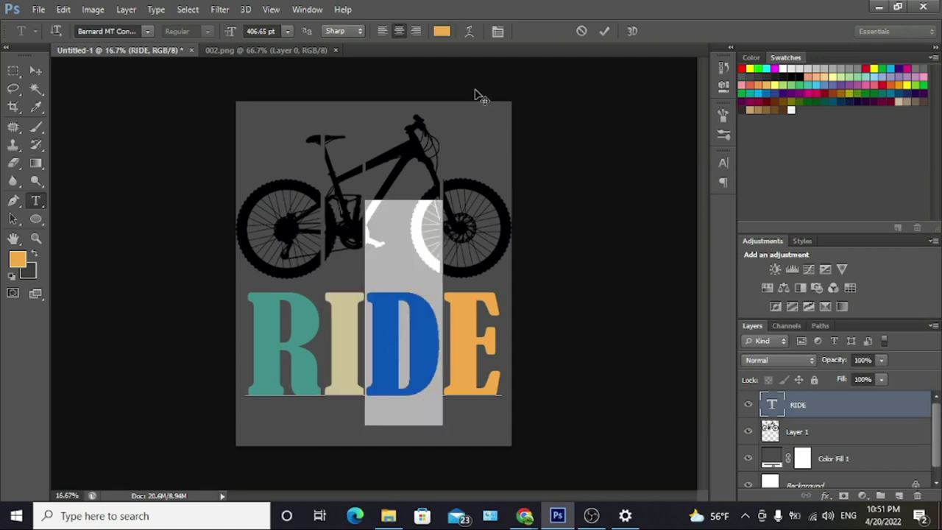
{"action": "left_click", "coordinate": [442, 31]}
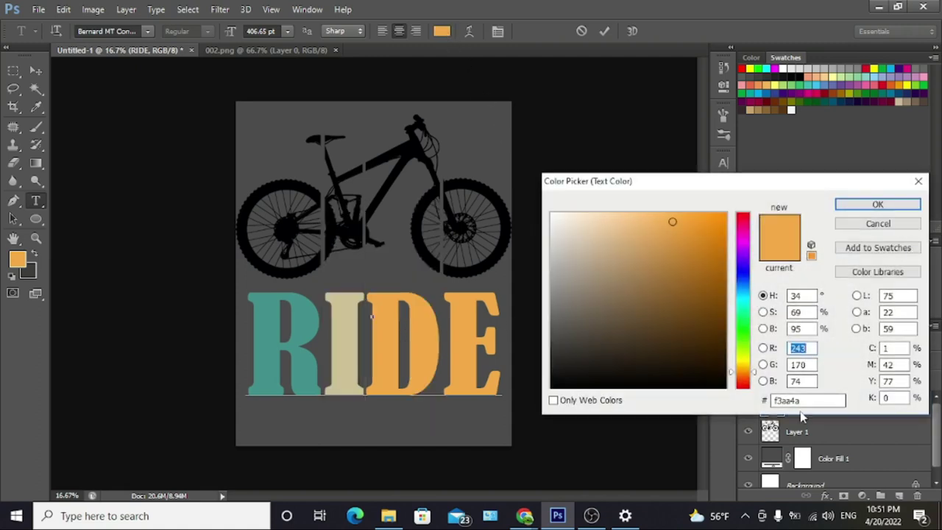
{"action": "double_click", "coordinate": [803, 401]}
{"action": "key", "text": "BackSpace"}
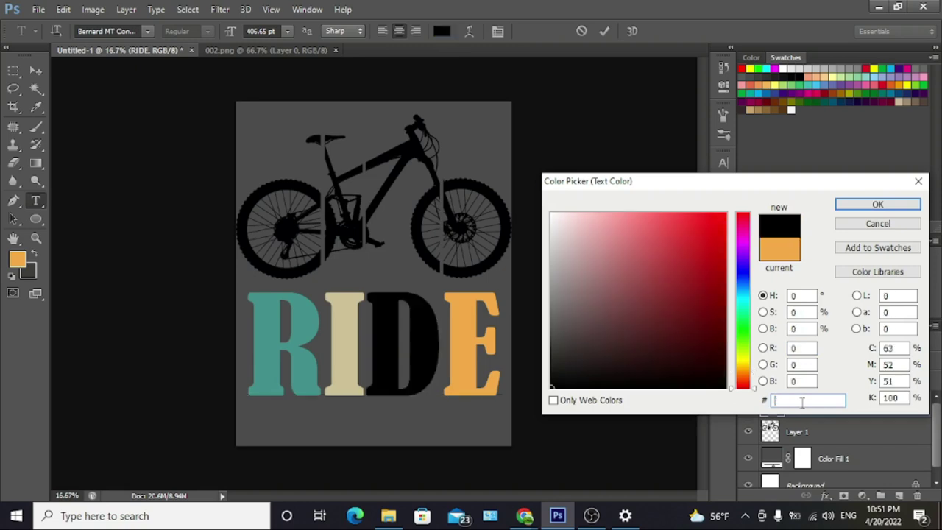
{"action": "type", "text": "E"}
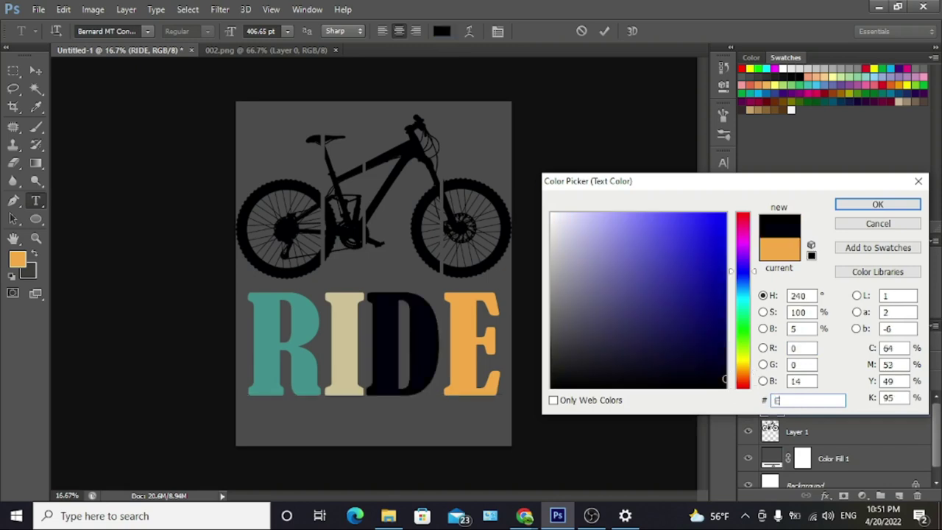
{"action": "type", "text": "8C"}
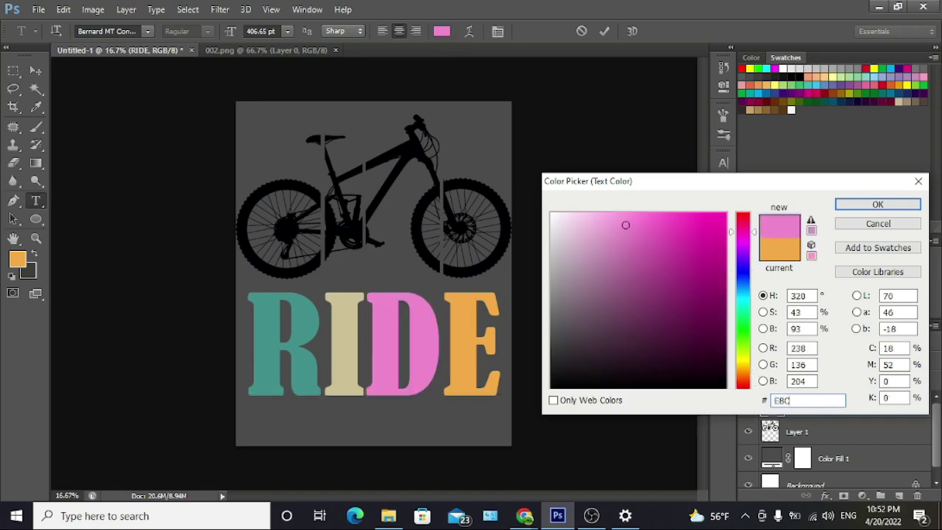
{"action": "type", "text": "154"}
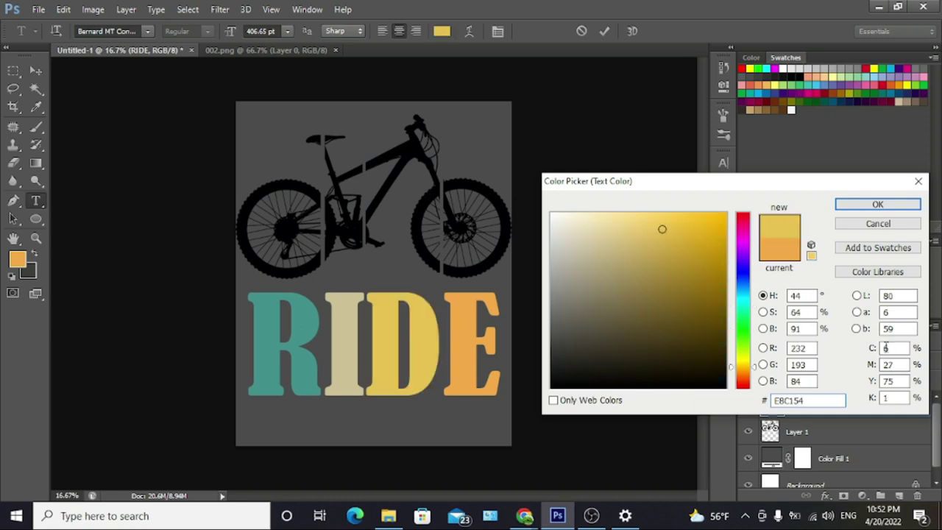
{"action": "left_click", "coordinate": [877, 204]}
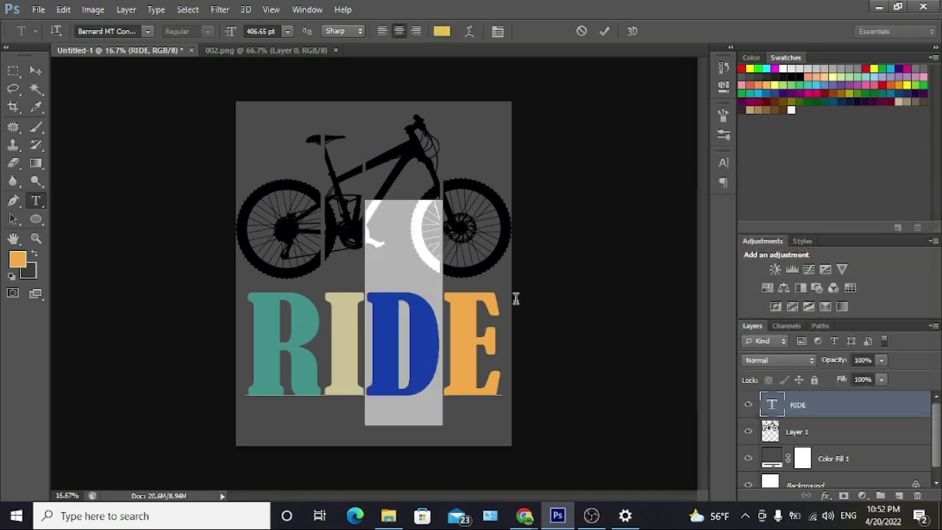
Step: Recolour the E of RIDE orange-red (E25428) and commit the text edit
{"action": "left_click", "coordinate": [502, 322]}
{"action": "key", "text": "shift+Left"}
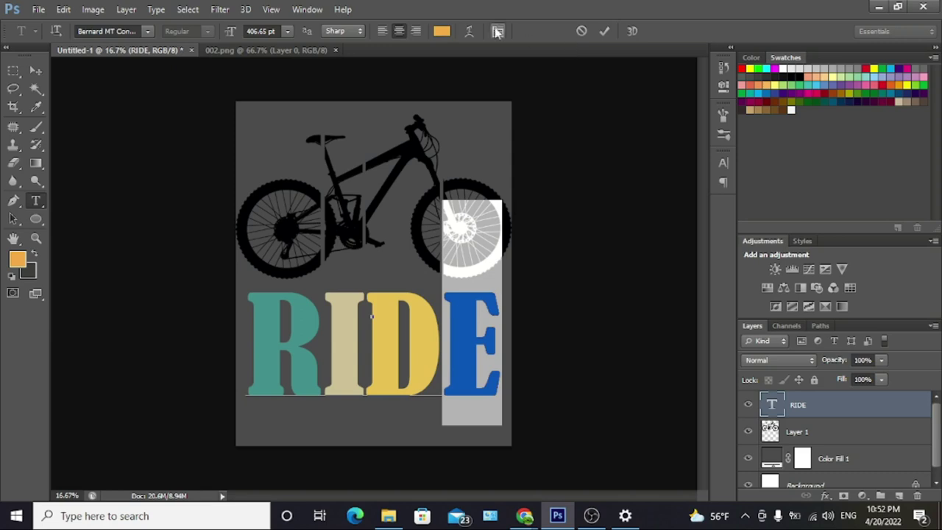
{"action": "left_click", "coordinate": [442, 30]}
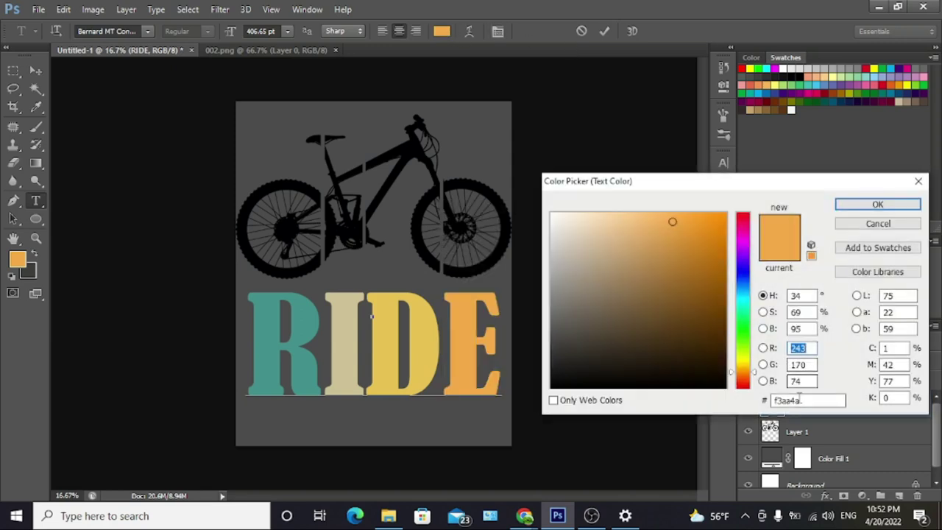
{"action": "left_click", "coordinate": [799, 400]}
{"action": "key", "text": "BackSpace"}
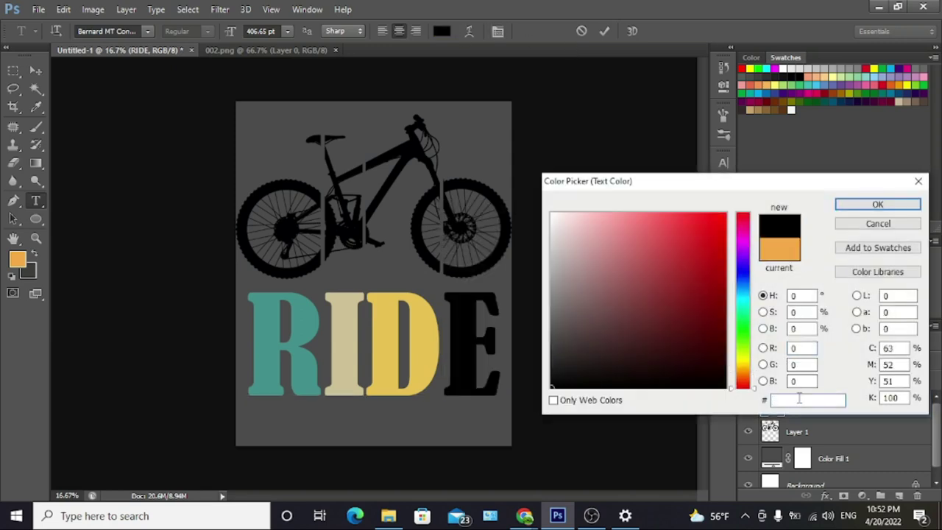
{"action": "type", "text": "E"}
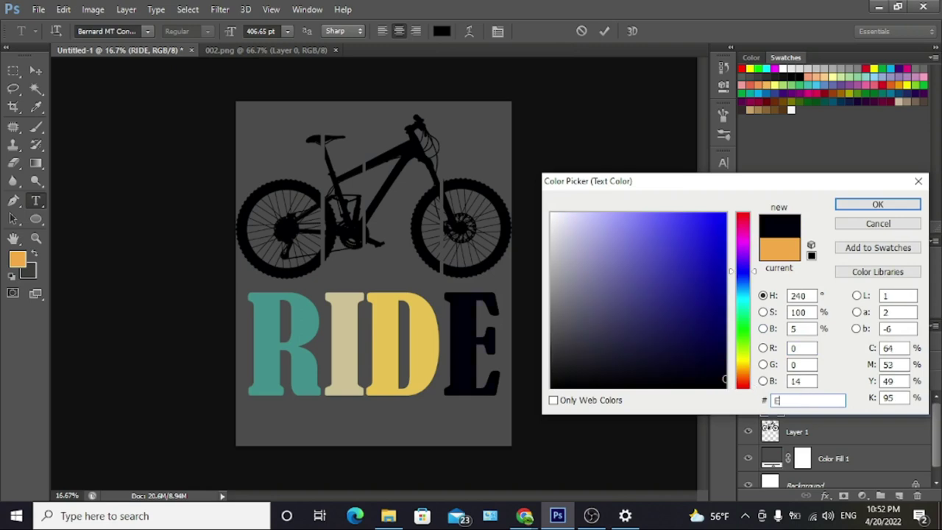
{"action": "type", "text": "254"}
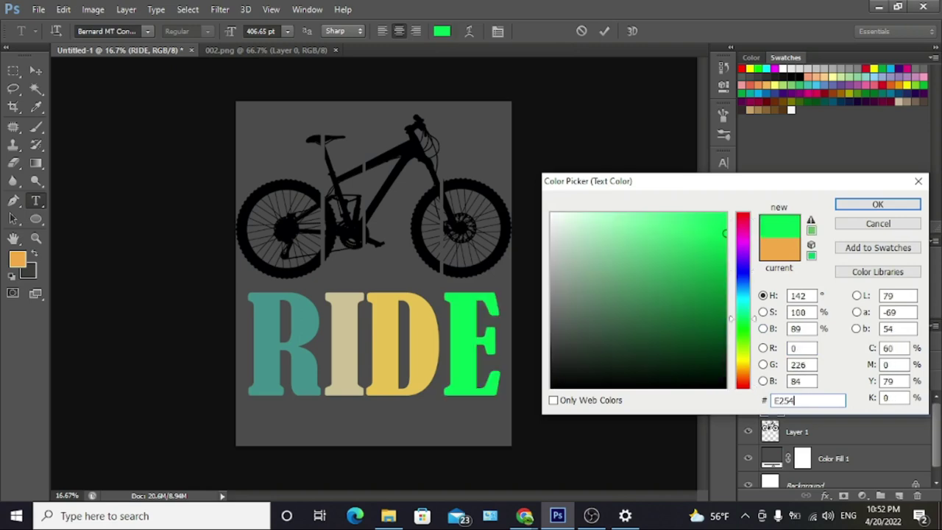
{"action": "type", "text": "28"}
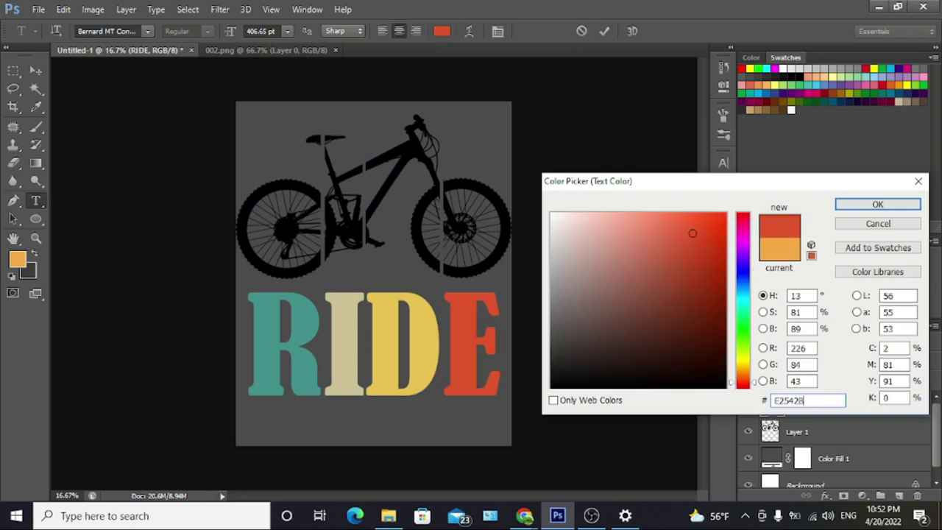
{"action": "left_click", "coordinate": [873, 205]}
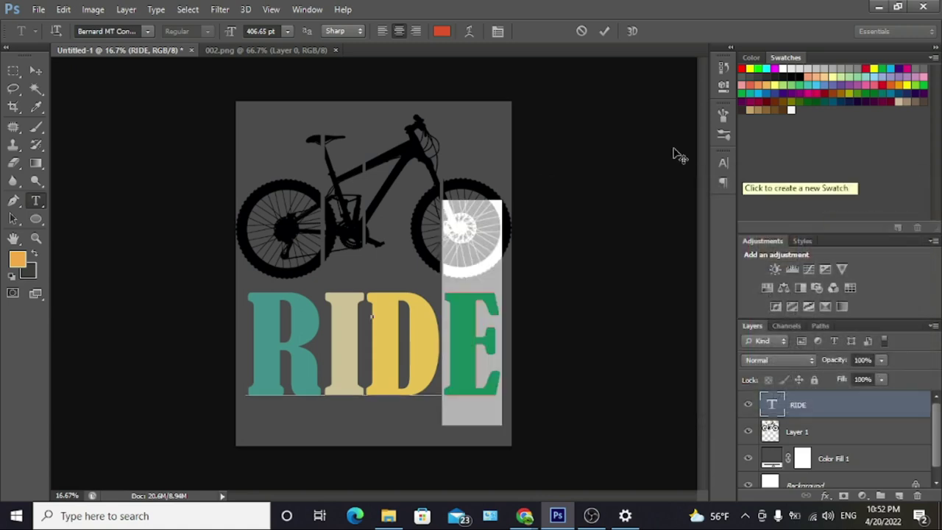
{"action": "left_click", "coordinate": [604, 34]}
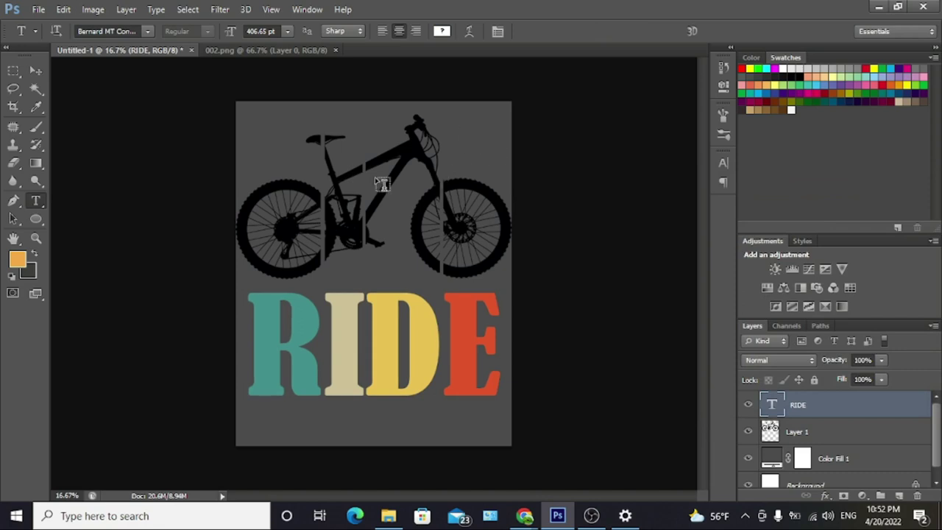
Step: Make Layer 1 active with nothing selected, choose the Brush, and bring up the foreground colour picker
{"action": "left_click", "coordinate": [35, 88]}
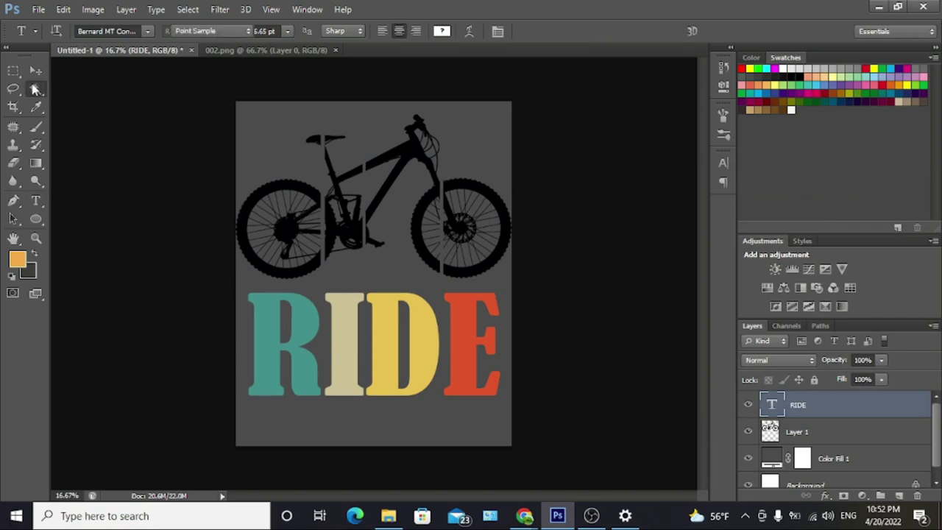
{"action": "left_click", "coordinate": [277, 185]}
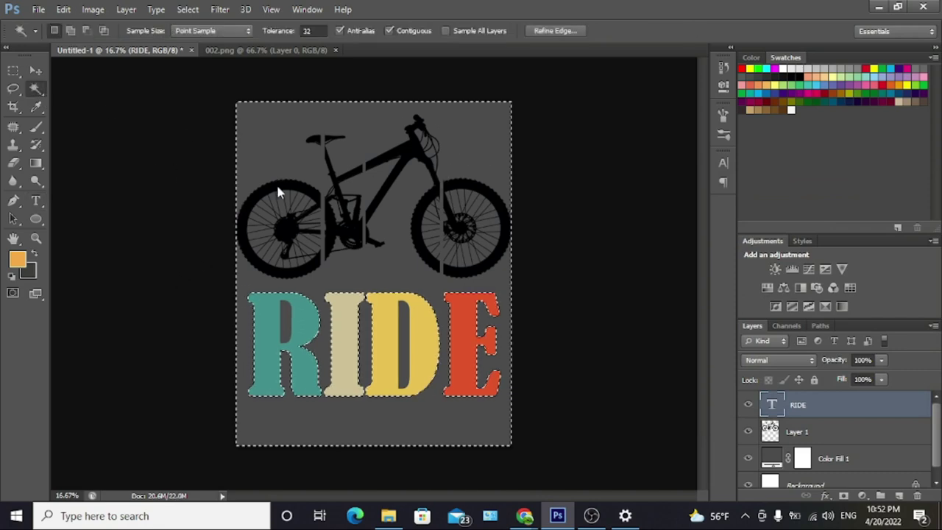
{"action": "key", "text": "ctrl+d"}
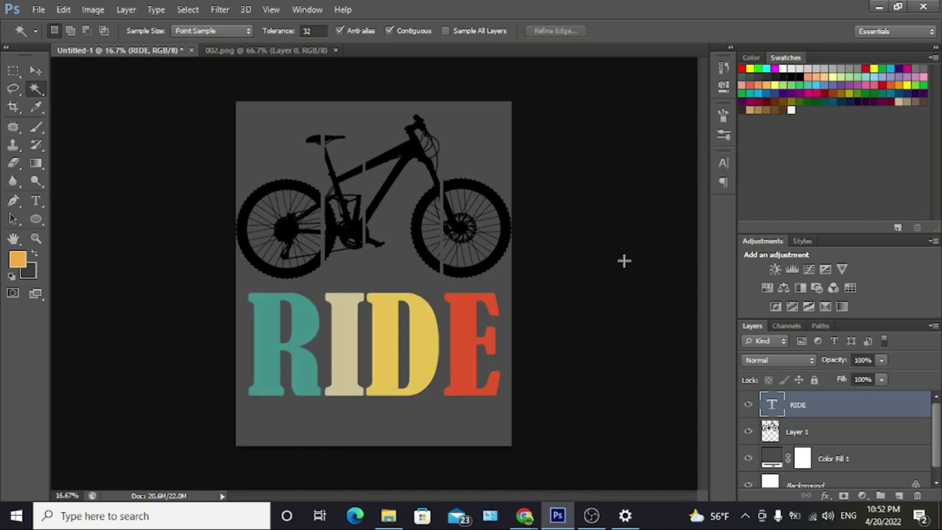
{"action": "left_click", "coordinate": [789, 427]}
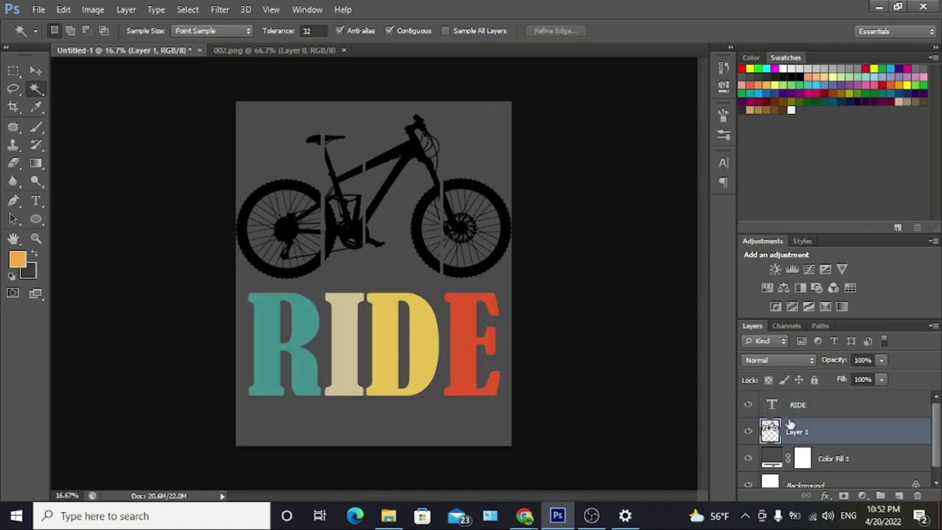
{"action": "left_click", "coordinate": [291, 190]}
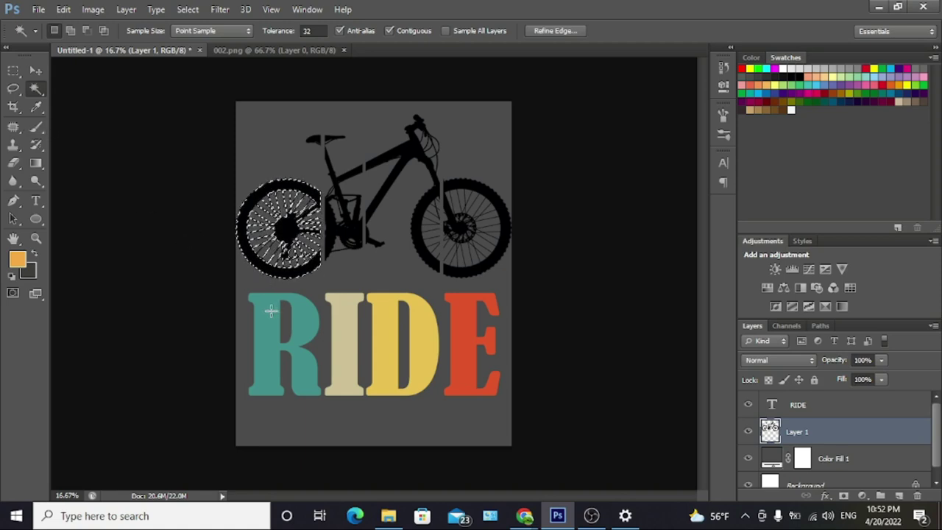
{"action": "left_click", "coordinate": [36, 125]}
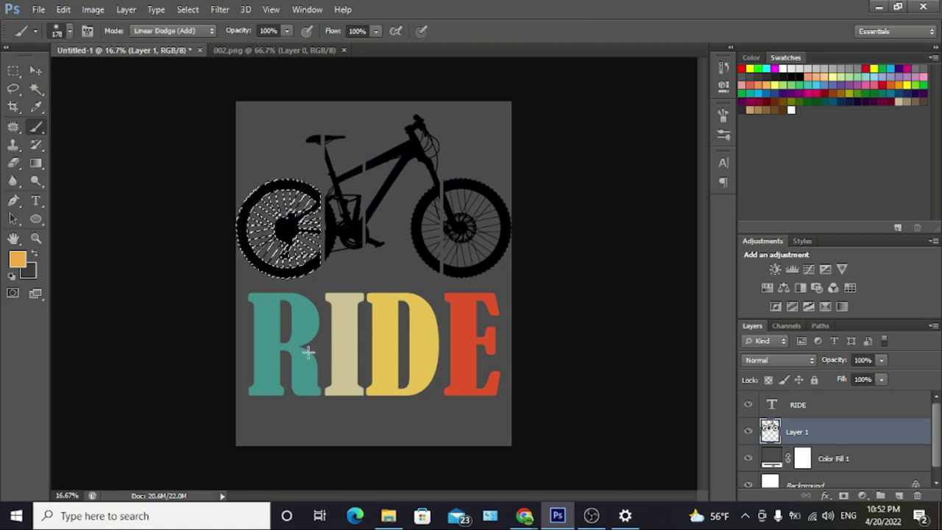
{"action": "key", "text": "ctrl+d"}
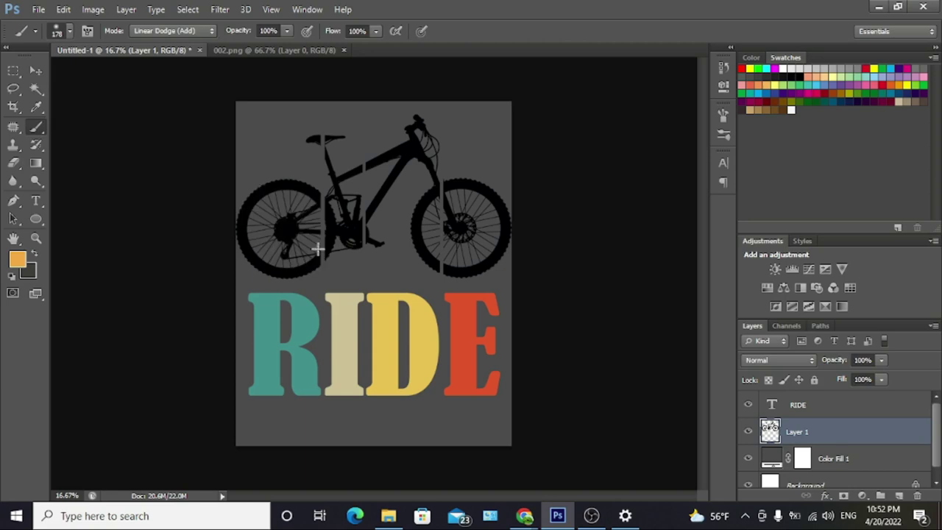
{"action": "left_click", "coordinate": [17, 258]}
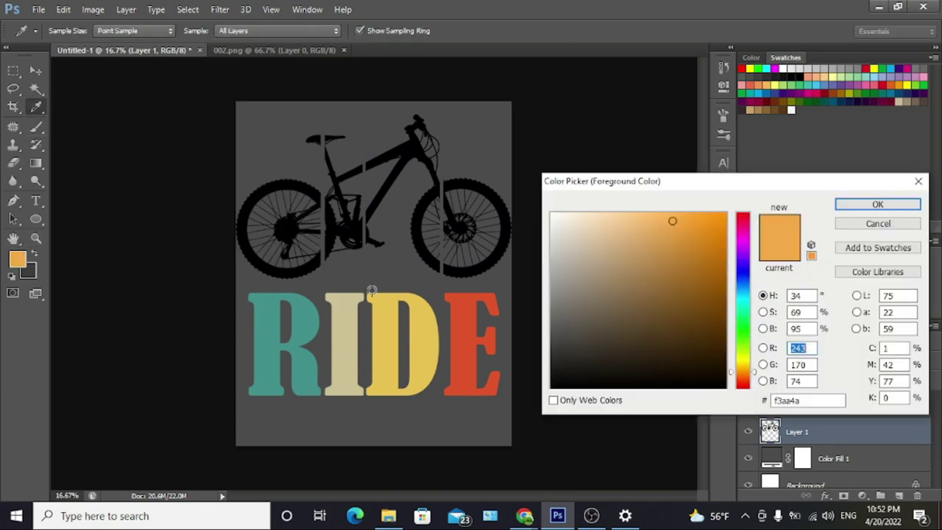
Step: Sample the R's teal as foreground and fill the bicycle's rear wheel with it
{"action": "left_click", "coordinate": [265, 316]}
{"action": "left_click", "coordinate": [854, 205]}
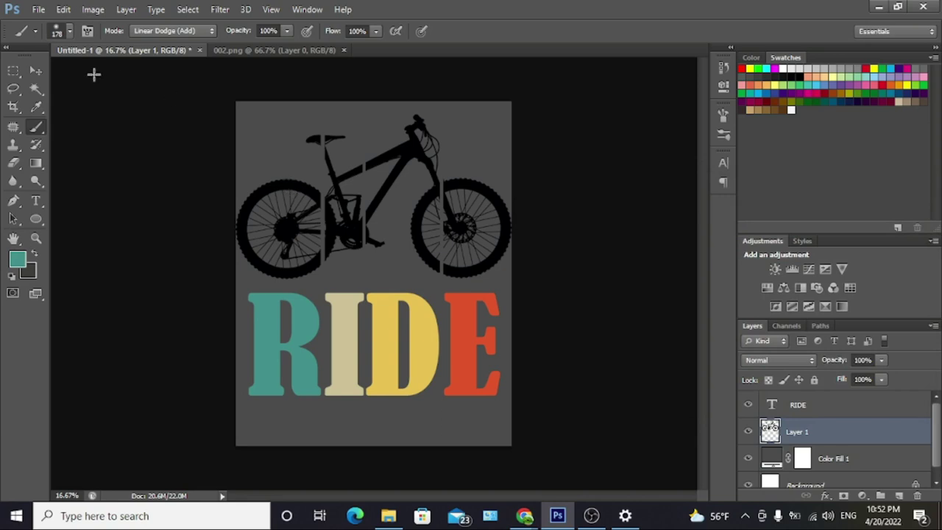
{"action": "left_click", "coordinate": [36, 89]}
{"action": "left_click", "coordinate": [269, 189]}
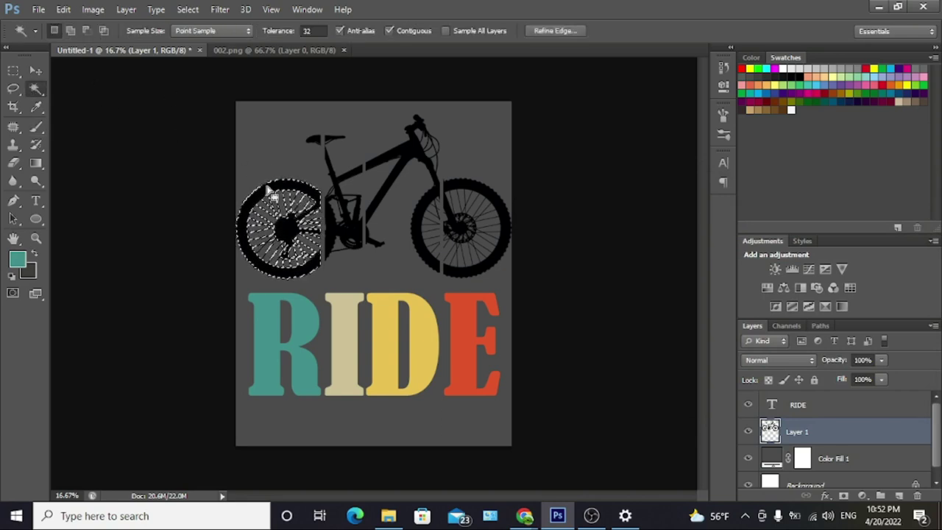
{"action": "key", "text": "super"}
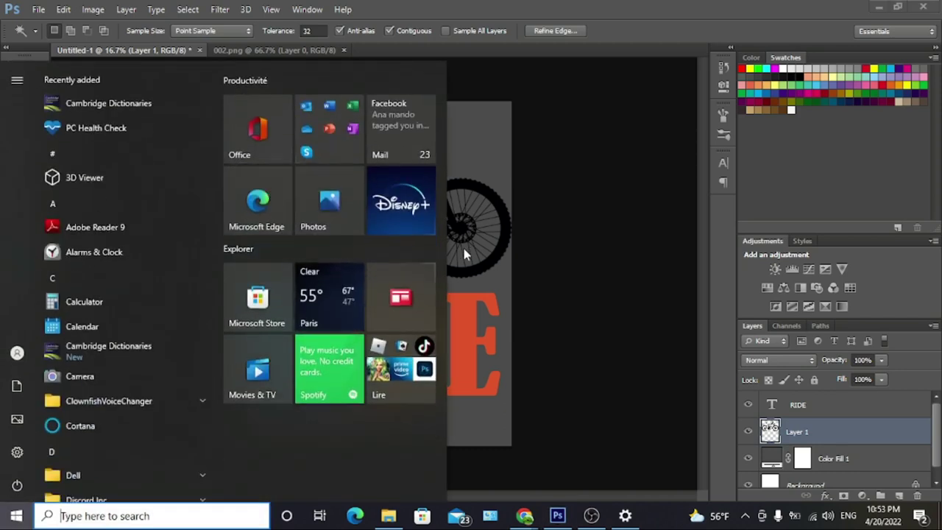
{"action": "key", "text": "super"}
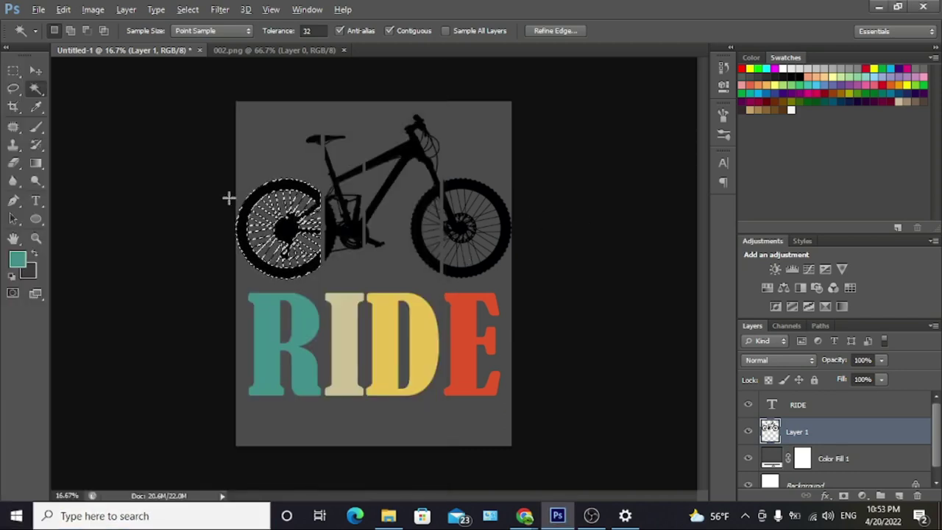
{"action": "key", "text": "alt+BackSpace"}
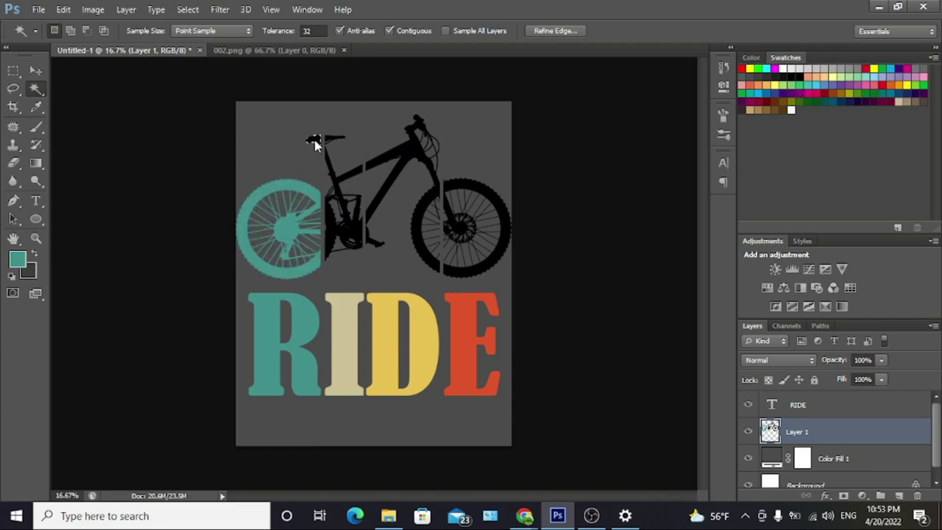
Step: Fill the seat teal, then select the frame and fork and sample the I's beige
{"action": "key", "text": "alt+BackSpace"}
{"action": "key", "text": "ctrl+d"}
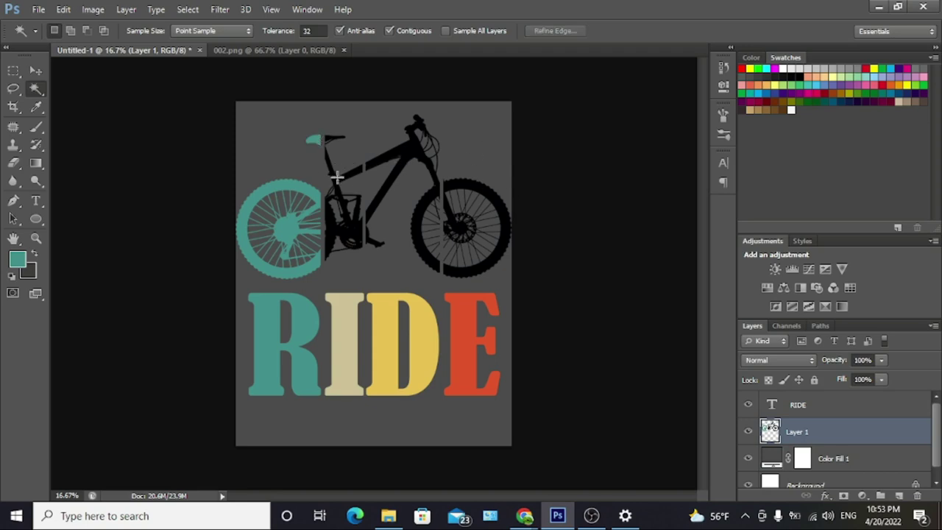
{"action": "left_click", "coordinate": [343, 179]}
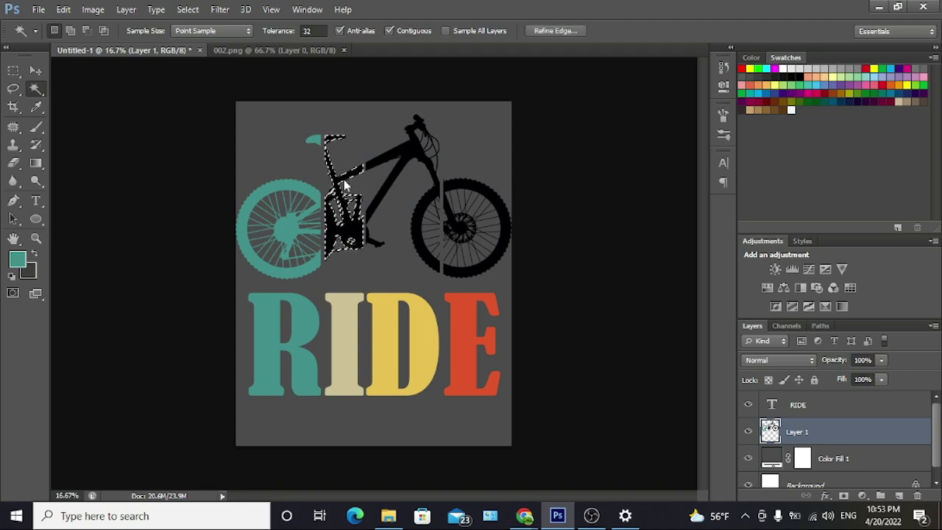
{"action": "left_click", "coordinate": [18, 260]}
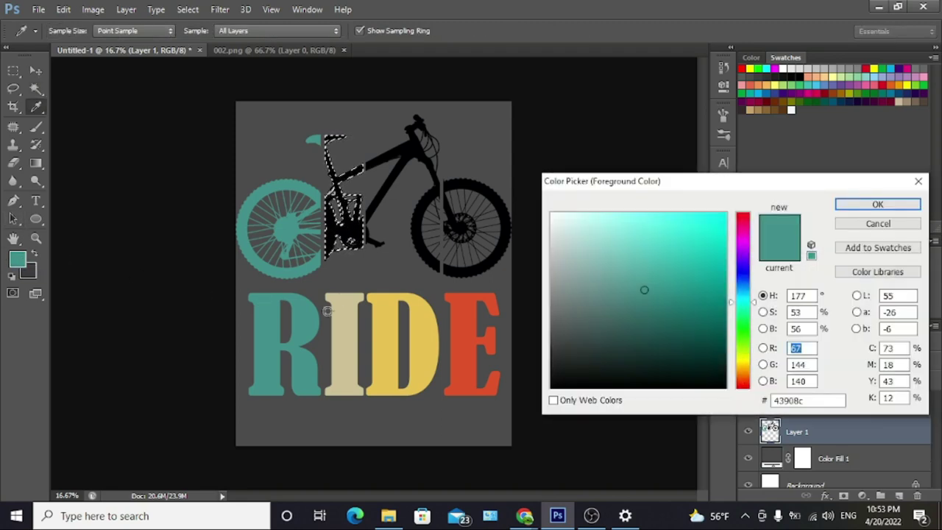
{"action": "left_click", "coordinate": [349, 319]}
{"action": "left_click", "coordinate": [895, 206]}
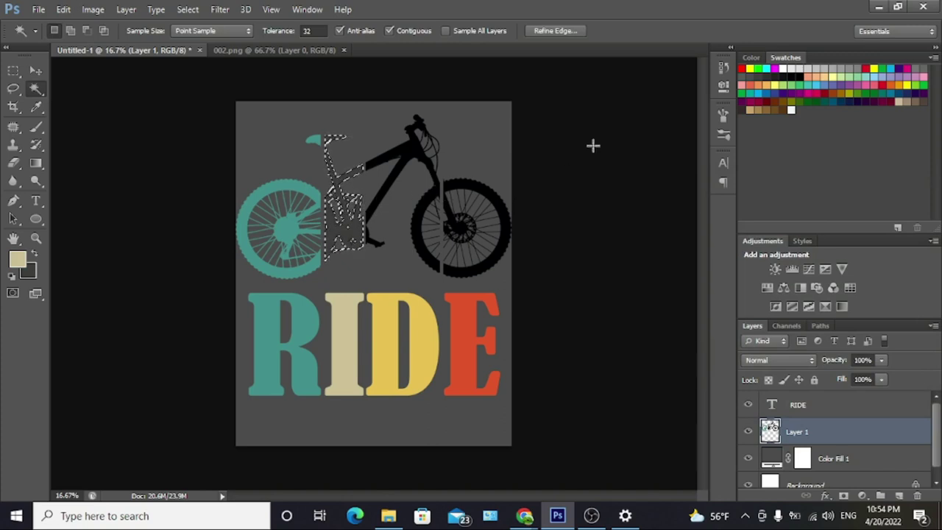
{"action": "left_click", "coordinate": [723, 68]}
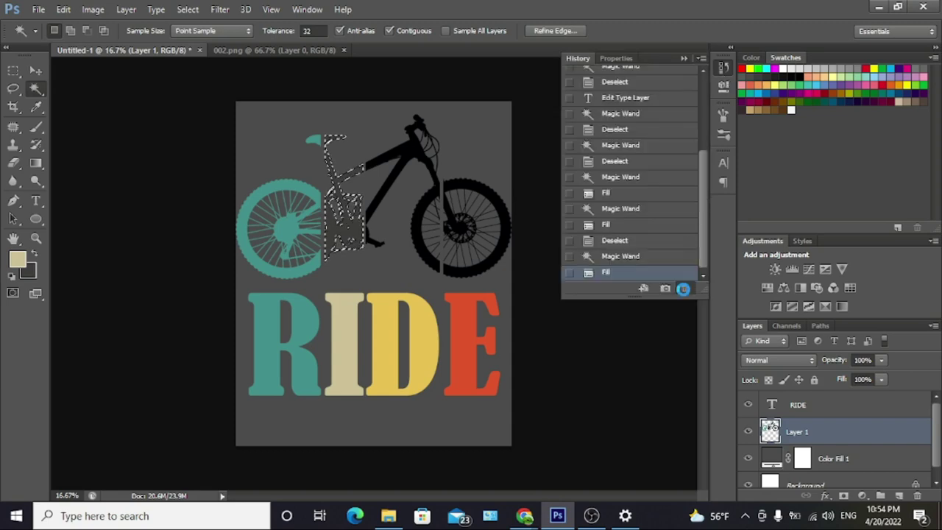
{"action": "left_click", "coordinate": [723, 68]}
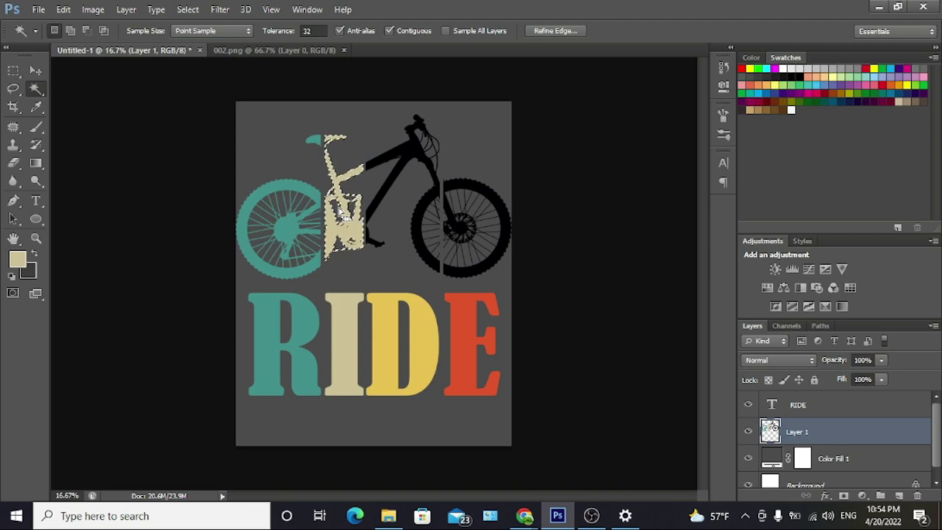
Step: Fill the front frame with yellow sampled from the letter D, then deselect
{"action": "key", "text": "ctrl+d"}
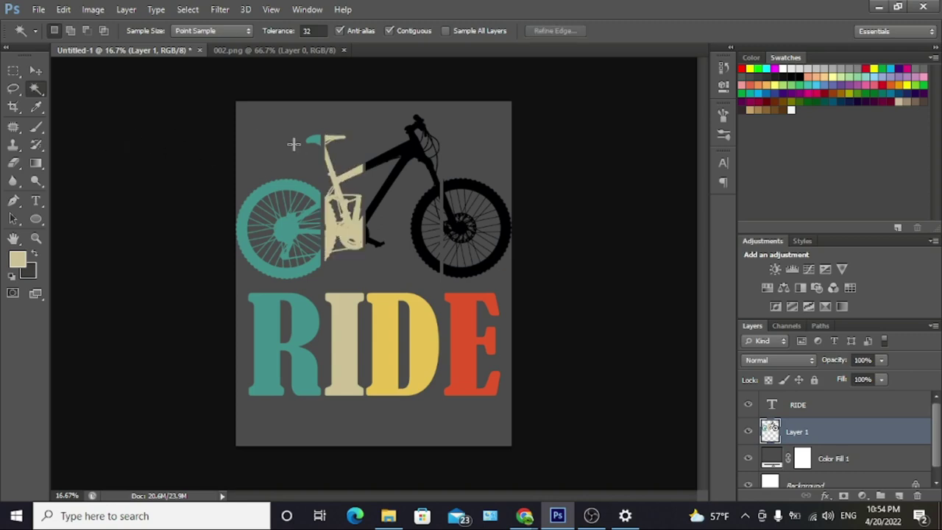
{"action": "left_click", "coordinate": [394, 152]}
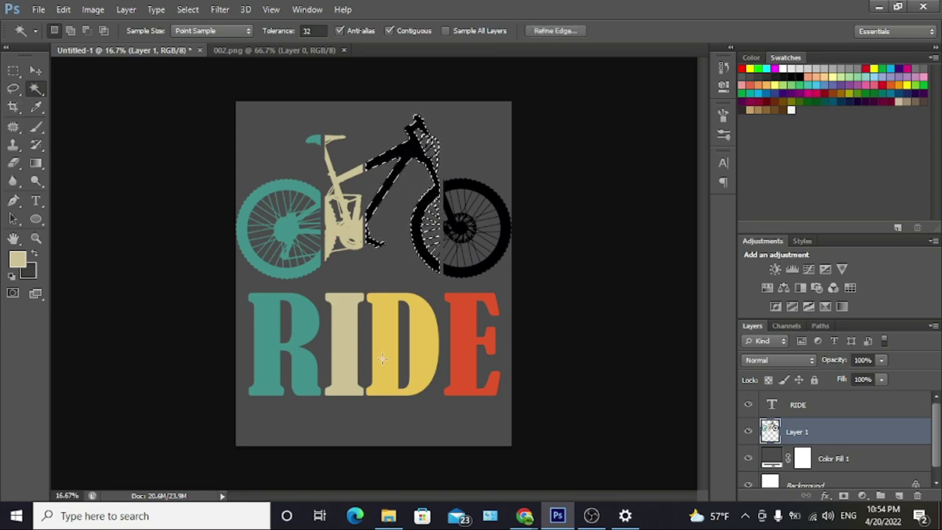
{"action": "left_click", "coordinate": [17, 261]}
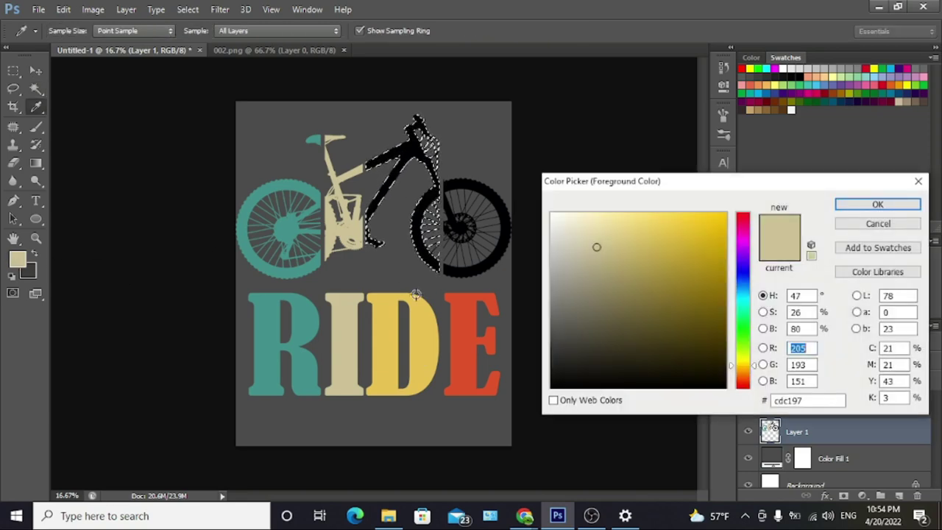
{"action": "left_click", "coordinate": [420, 332]}
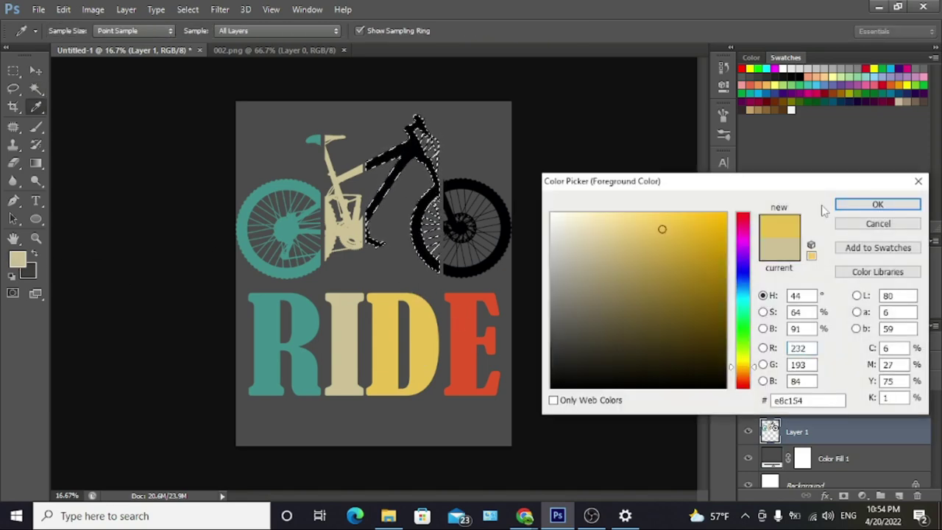
{"action": "left_click", "coordinate": [878, 206]}
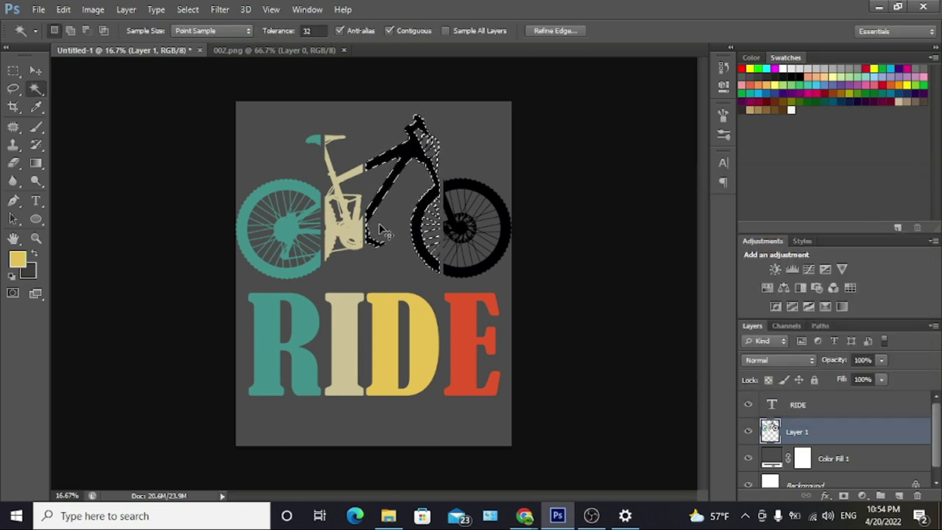
{"action": "key", "text": "alt+BackSpace"}
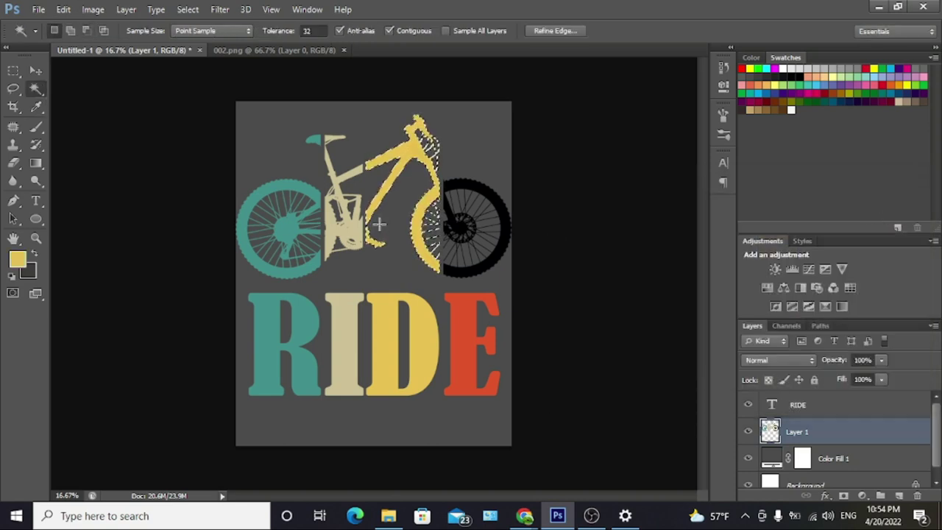
{"action": "key", "text": "ctrl+d"}
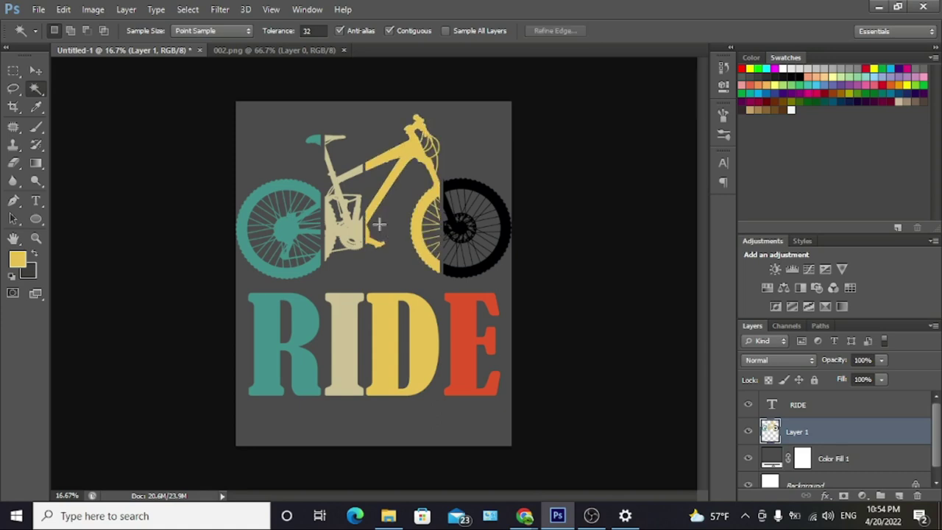
Step: Fill the remaining black part of the front wheel with the red sampled from the letter E
{"action": "left_click", "coordinate": [464, 180]}
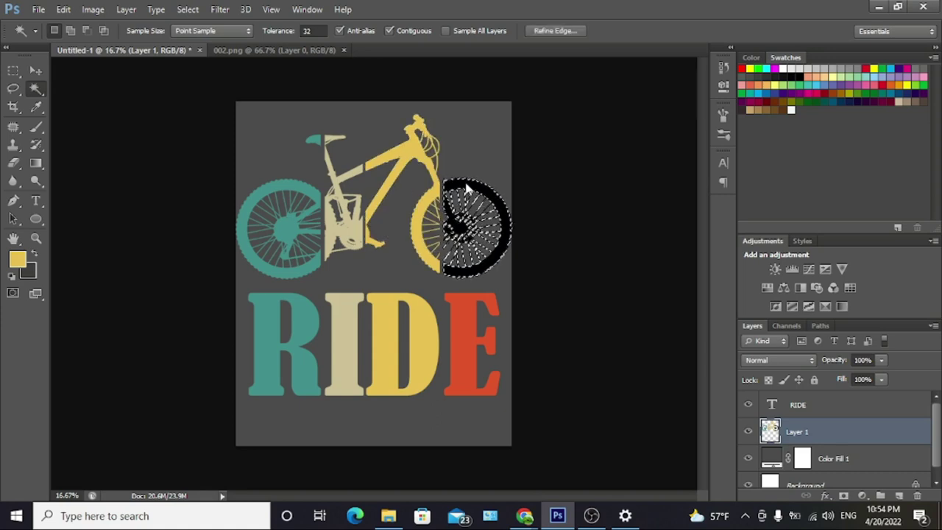
{"action": "left_click", "coordinate": [36, 107]}
{"action": "left_click", "coordinate": [17, 259]}
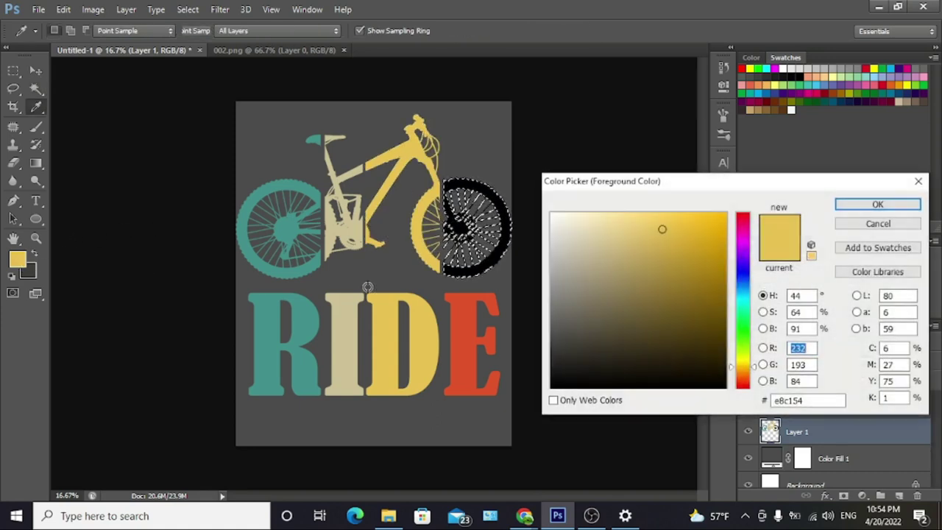
{"action": "left_click", "coordinate": [452, 309]}
{"action": "left_click", "coordinate": [878, 204]}
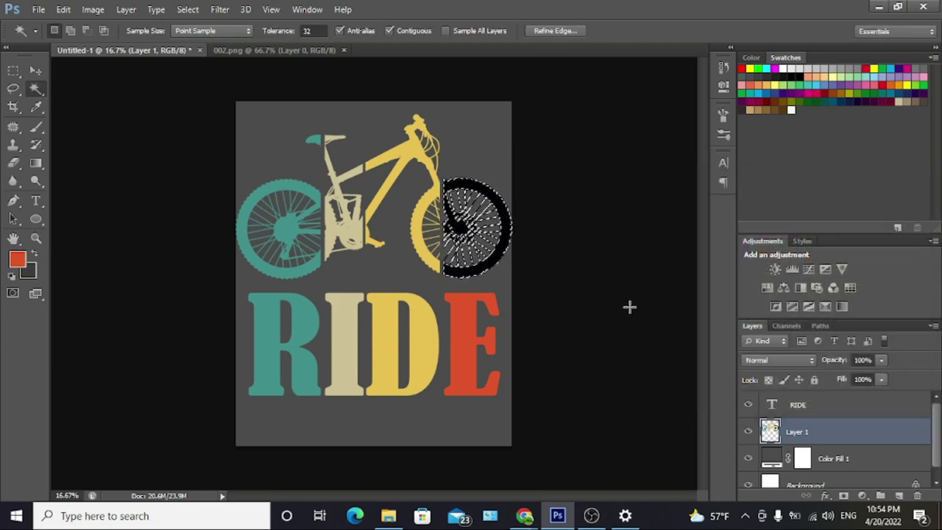
{"action": "key", "text": "alt+BackSpace"}
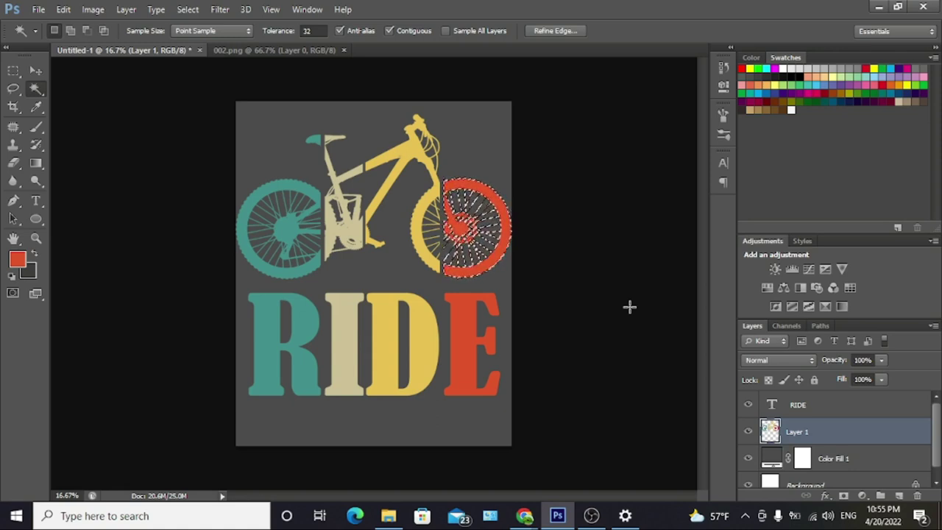
{"action": "key", "text": "ctrl+d"}
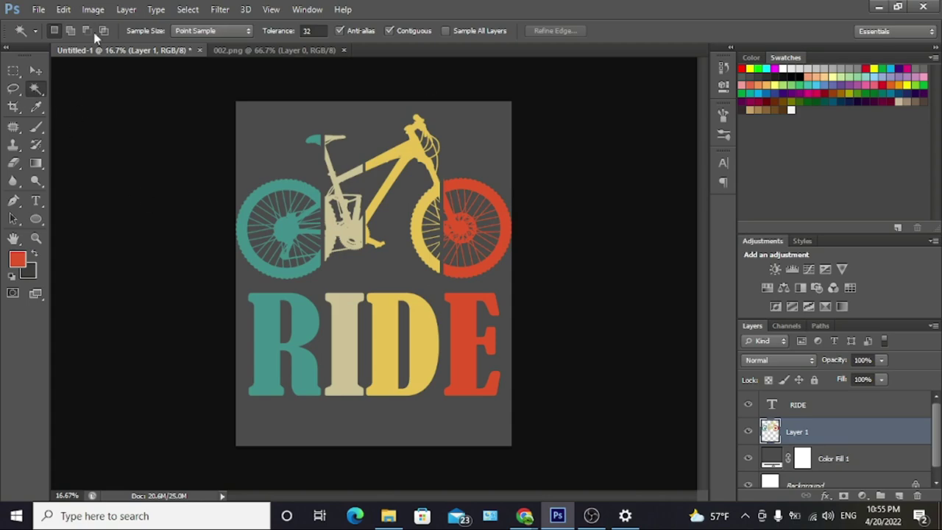
Step: Open 001.png, bring its forest silhouette into the RIDE design as Layer 2, and enlarge it
{"action": "left_click", "coordinate": [39, 10]}
{"action": "left_click", "coordinate": [45, 35]}
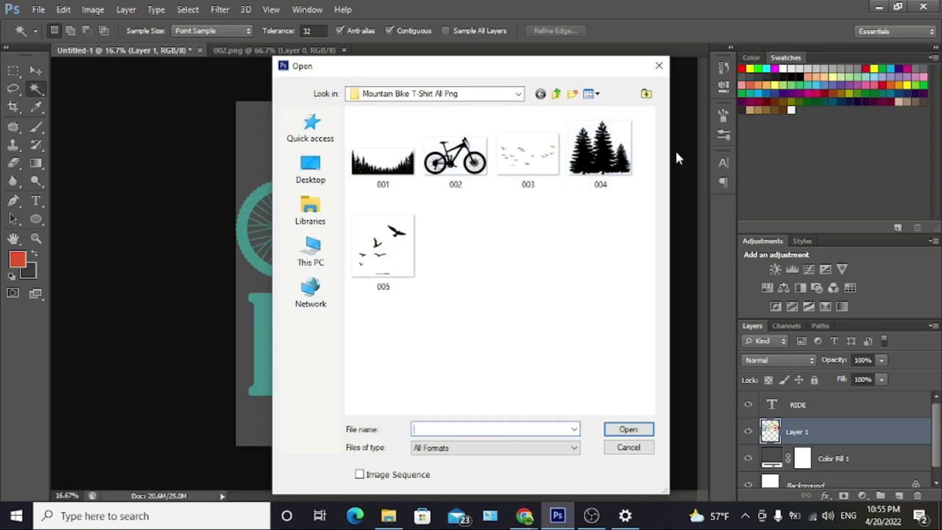
{"action": "double_click", "coordinate": [379, 158]}
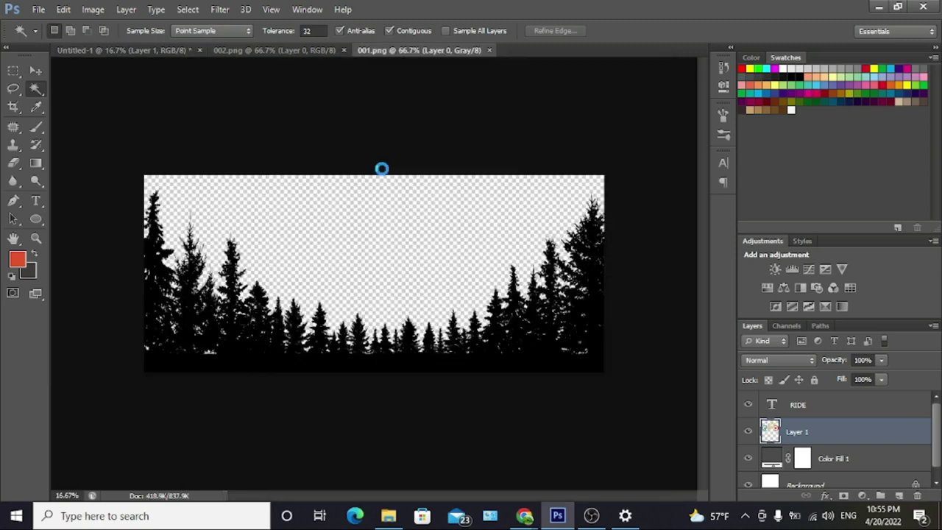
{"action": "left_click", "coordinate": [36, 70]}
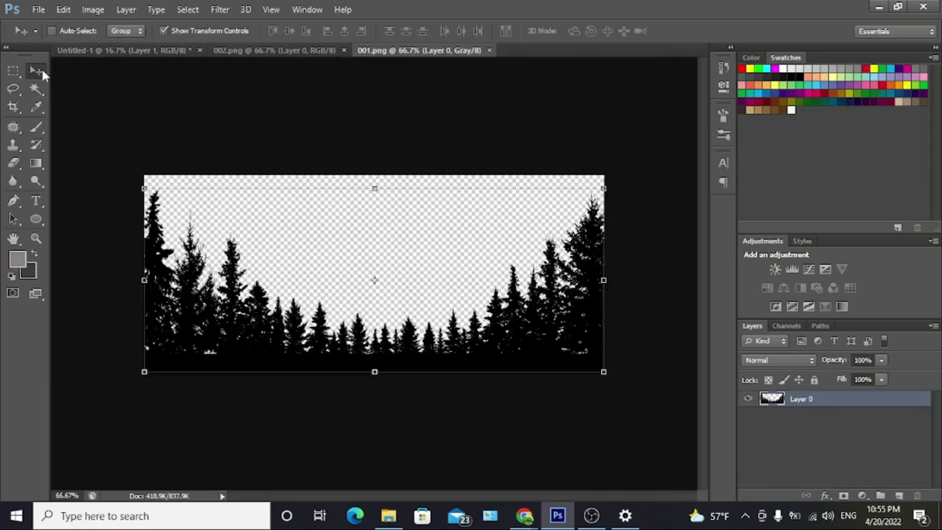
{"action": "mouse_move", "coordinate": [479, 298]}
{"action": "left_mouse_down"}
{"action": "mouse_move", "coordinate": [445, 226]}
{"action": "mouse_move", "coordinate": [162, 55]}
{"action": "mouse_move", "coordinate": [332, 287]}
{"action": "left_mouse_up"}
{"action": "left_click_drag", "start_coordinate": [372, 401], "coordinate": [377, 401]}
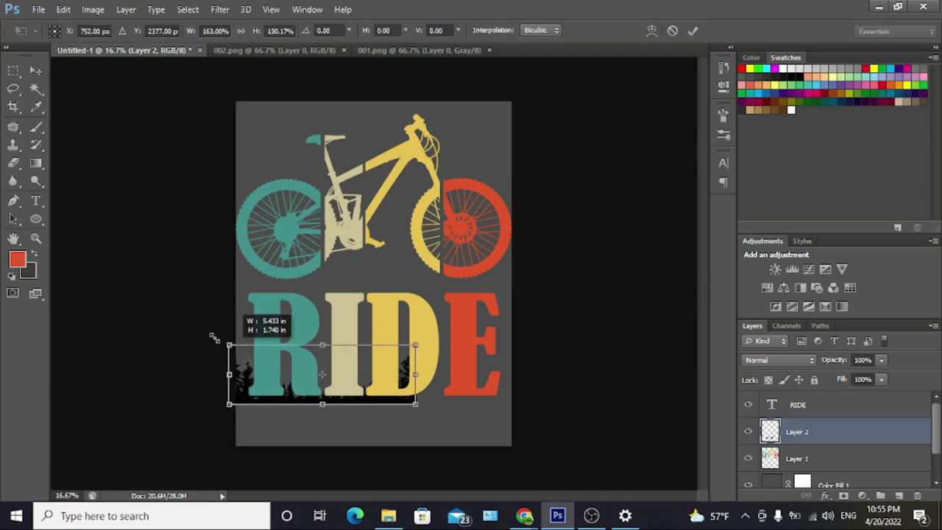
{"action": "left_click_drag", "start_coordinate": [301, 360], "coordinate": [130, 285]}
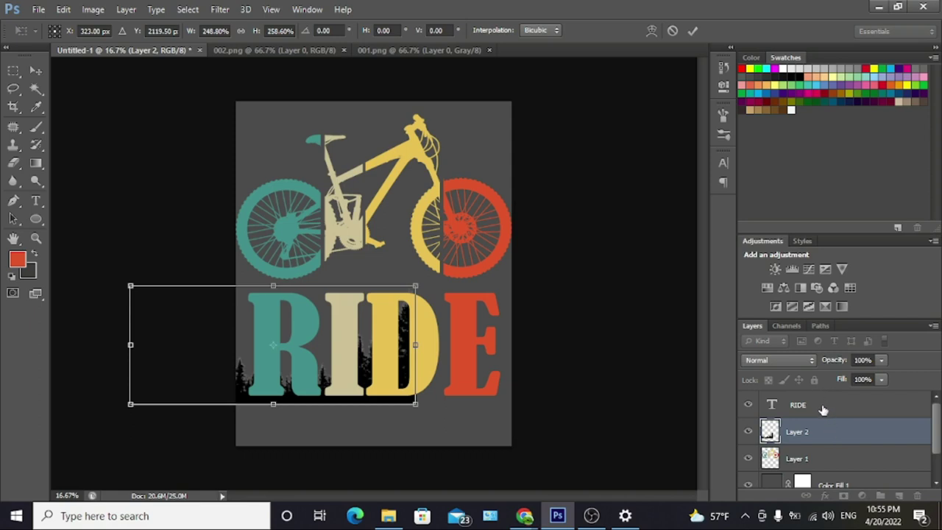
Step: Commit the forest's size and move Layer 2 above the RIDE layer
{"action": "left_click", "coordinate": [694, 35]}
{"action": "mouse_move", "coordinate": [853, 435]}
{"action": "left_mouse_down"}
{"action": "mouse_move", "coordinate": [854, 392]}
{"action": "mouse_move", "coordinate": [854, 402]}
{"action": "left_mouse_up"}
{"action": "mouse_move", "coordinate": [334, 379]}
{"action": "left_mouse_down"}
{"action": "mouse_move", "coordinate": [439, 380]}
{"action": "mouse_move", "coordinate": [427, 372]}
{"action": "left_mouse_up"}
Step: Stretch the forest across the full page bottom, to about 122.67% × 76.28%
{"action": "key", "text": "ctrl+t"}
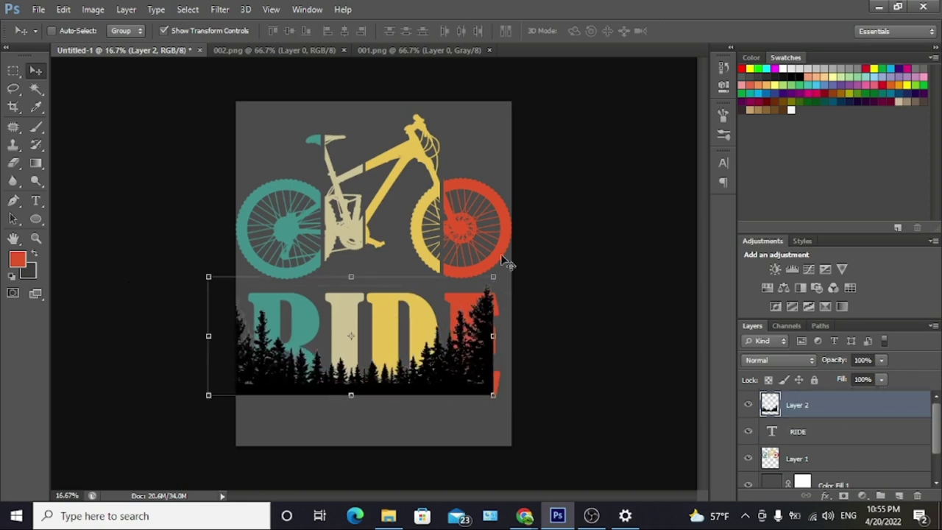
{"action": "mouse_move", "coordinate": [493, 276]}
{"action": "left_mouse_down"}
{"action": "mouse_move", "coordinate": [499, 305]}
{"action": "mouse_move", "coordinate": [465, 304]}
{"action": "left_mouse_up"}
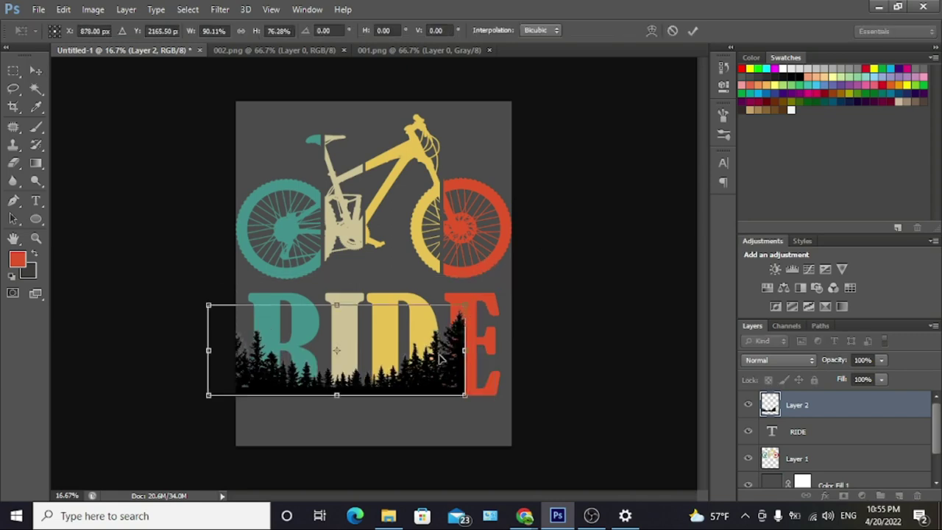
{"action": "mouse_move", "coordinate": [438, 358]}
{"action": "left_mouse_down"}
{"action": "mouse_move", "coordinate": [475, 381]}
{"action": "mouse_move", "coordinate": [476, 398]}
{"action": "mouse_move", "coordinate": [475, 382]}
{"action": "left_mouse_up"}
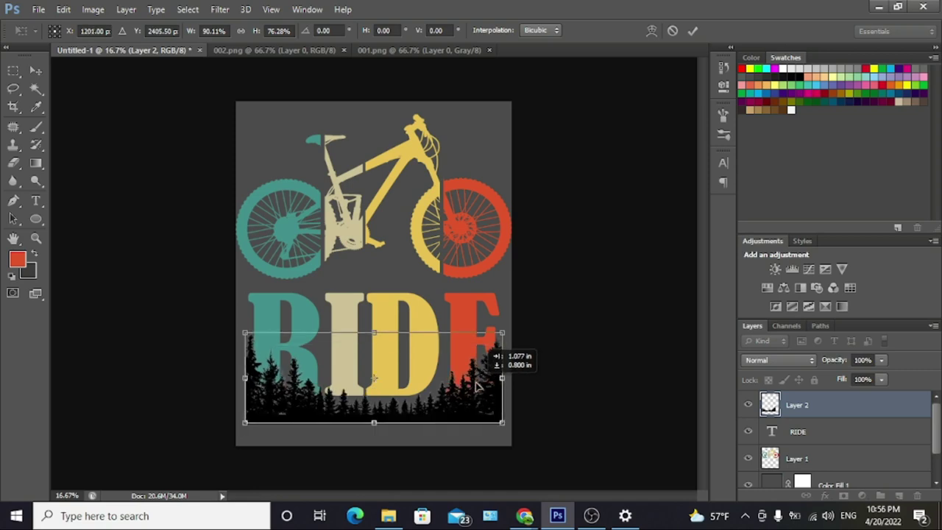
{"action": "left_click_drag", "start_coordinate": [243, 374], "coordinate": [192, 374]}
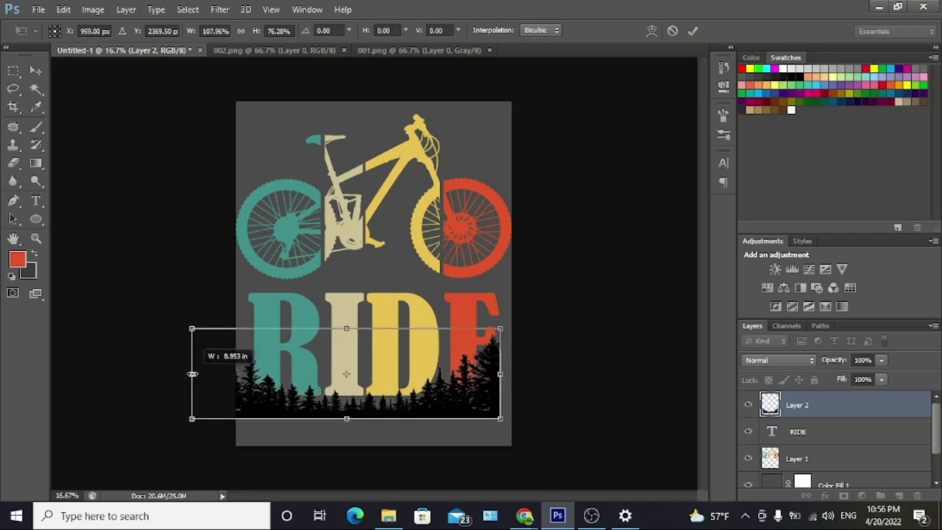
{"action": "left_click_drag", "start_coordinate": [500, 376], "coordinate": [549, 368]}
{"action": "left_click_drag", "start_coordinate": [467, 404], "coordinate": [463, 397]}
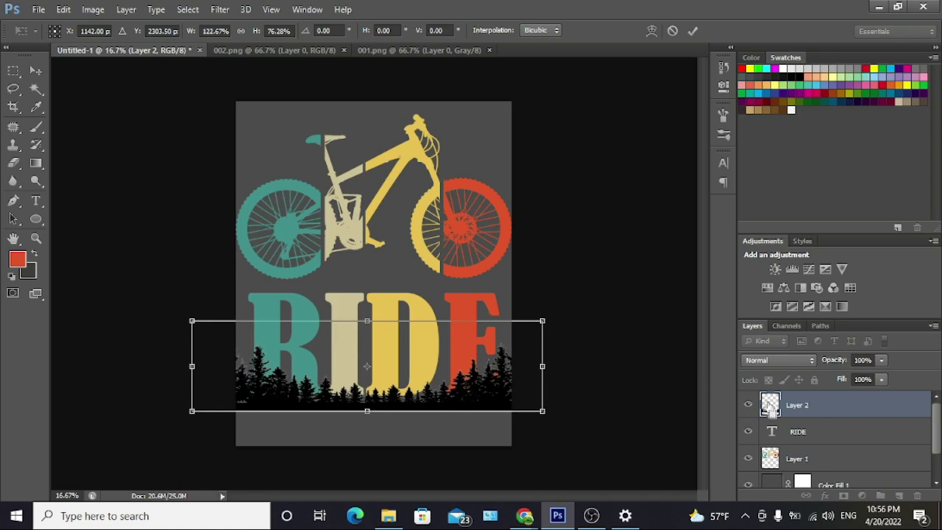
Step: Commit the forest placement, then test the tree selection and the forest layer's visibility
{"action": "left_click", "coordinate": [692, 30]}
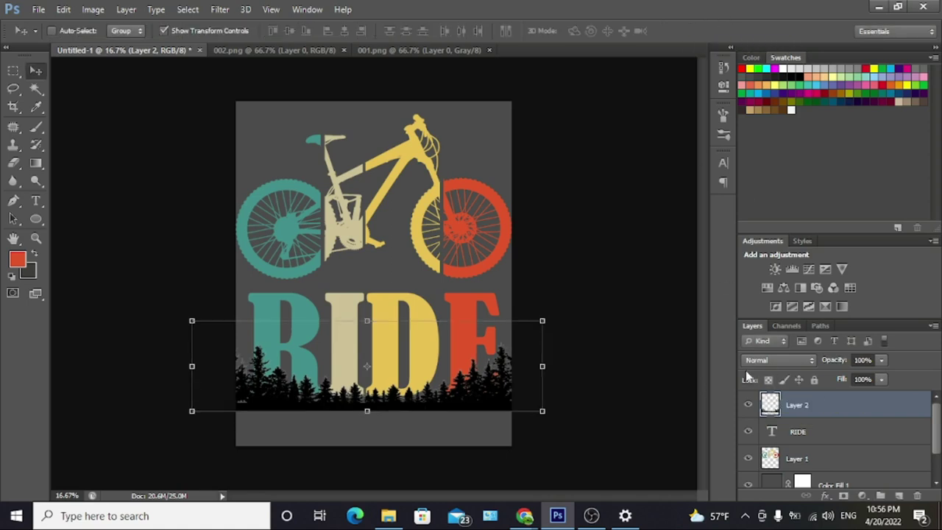
{"action": "left_click", "coordinate": [770, 409], "text": "ctrl"}
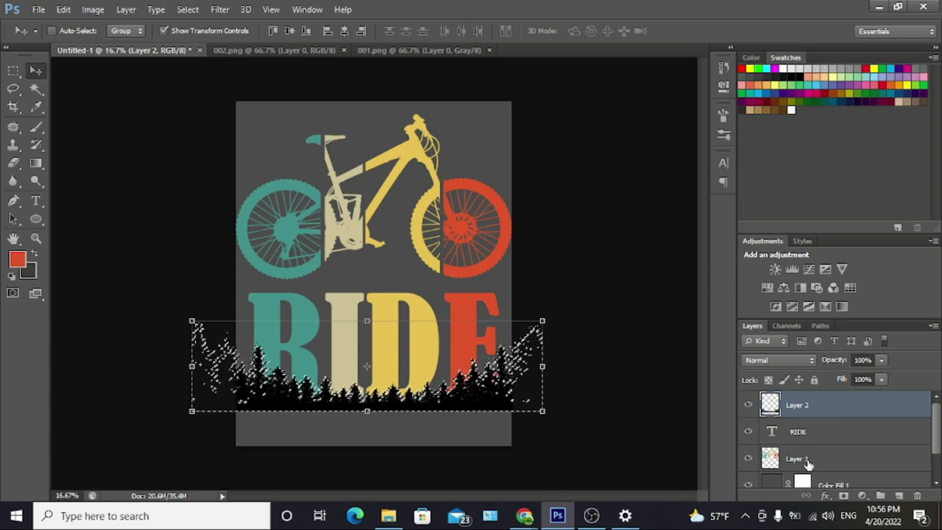
{"action": "left_click", "coordinate": [808, 459]}
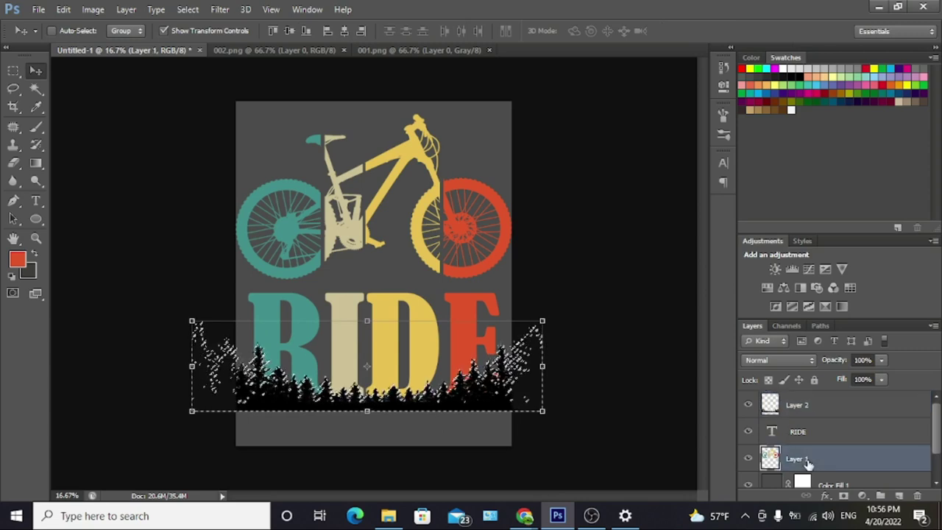
{"action": "key", "text": "ctrl+d"}
{"action": "left_click", "coordinate": [792, 408]}
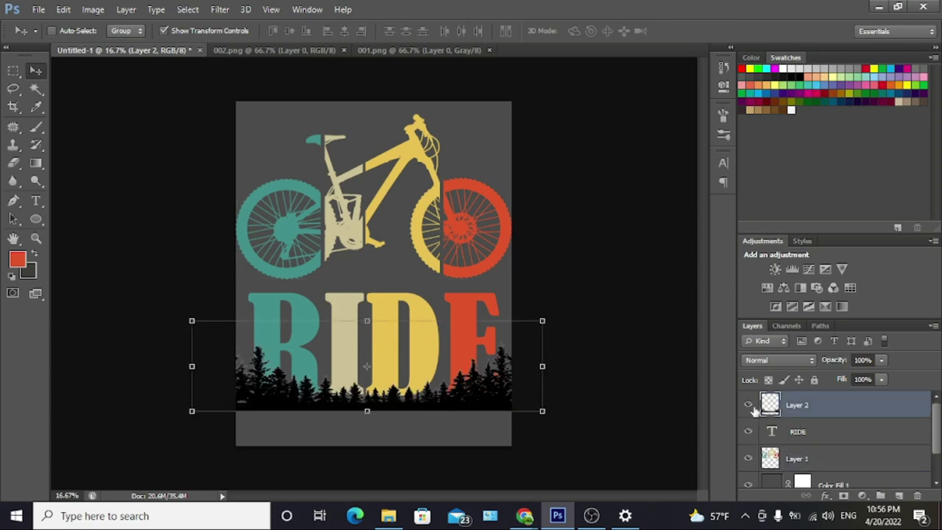
{"action": "left_click", "coordinate": [749, 406]}
{"action": "left_click", "coordinate": [749, 406]}
Step: Load the tree selection and try deleting it from the RIDE text, dismissing the rasterize warnings
{"action": "left_click", "coordinate": [771, 409], "text": "ctrl"}
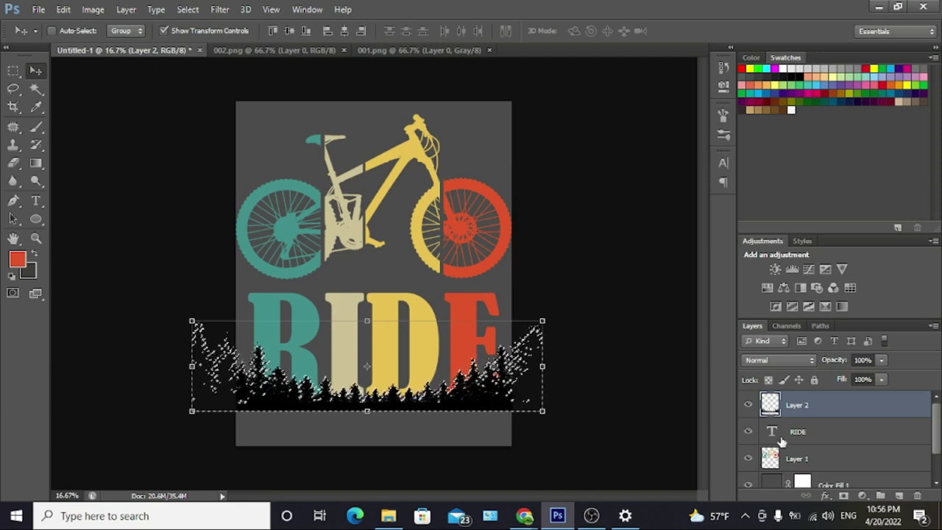
{"action": "left_click", "coordinate": [781, 437]}
{"action": "key", "text": "Delete"}
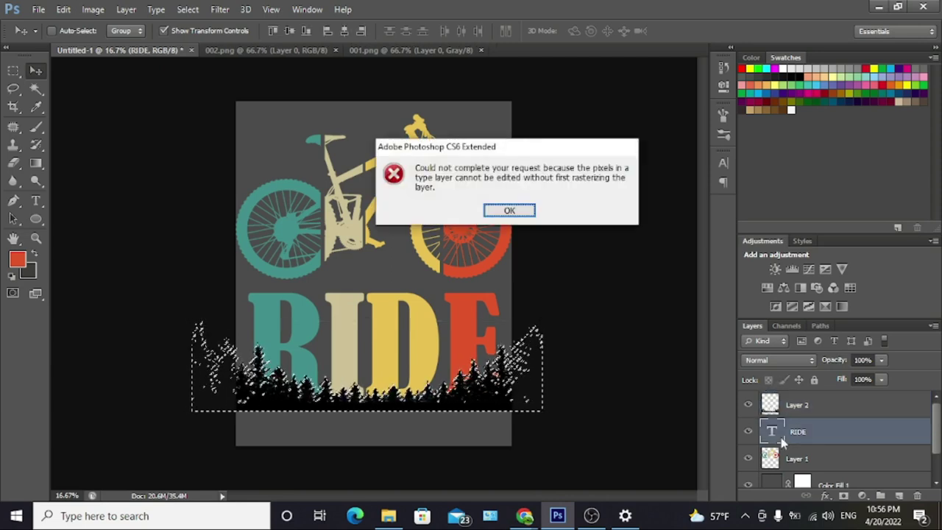
{"action": "left_click", "coordinate": [518, 212]}
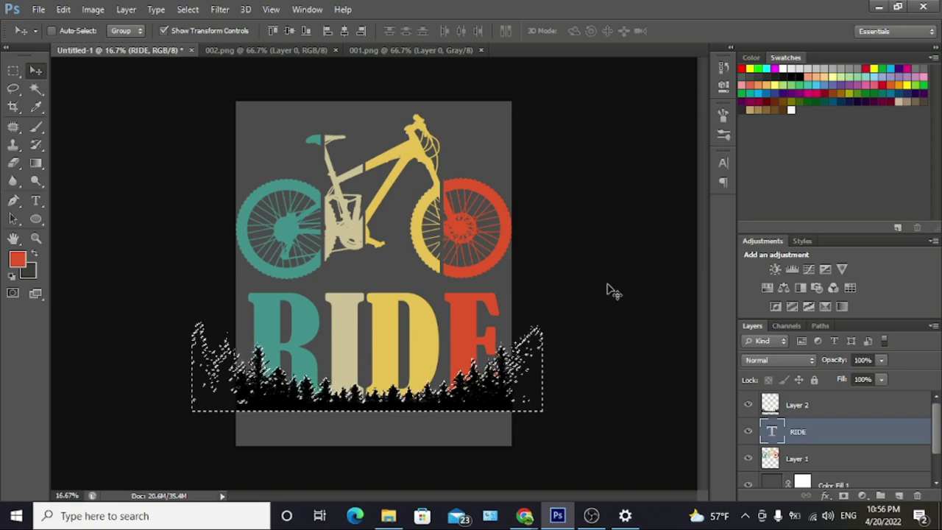
{"action": "key", "text": "Delete"}
{"action": "left_click", "coordinate": [504, 211]}
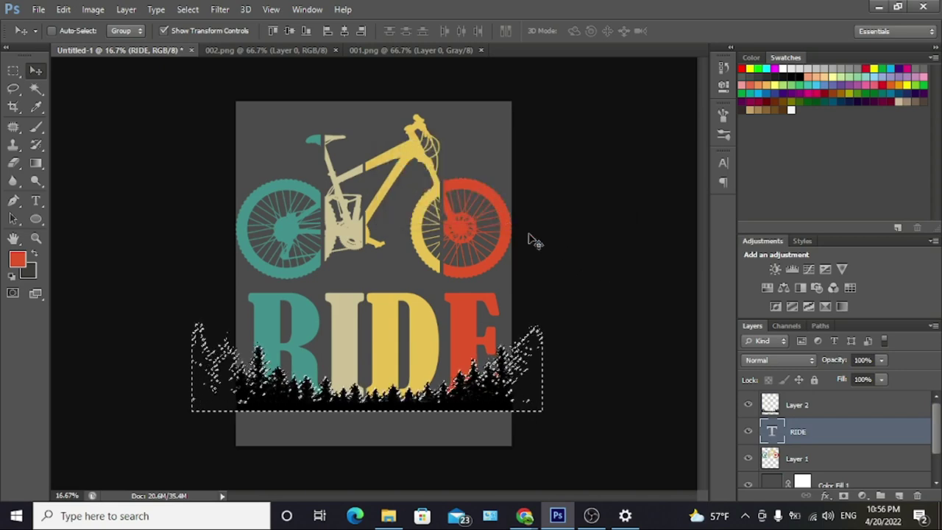
{"action": "key", "text": "ctrl+d"}
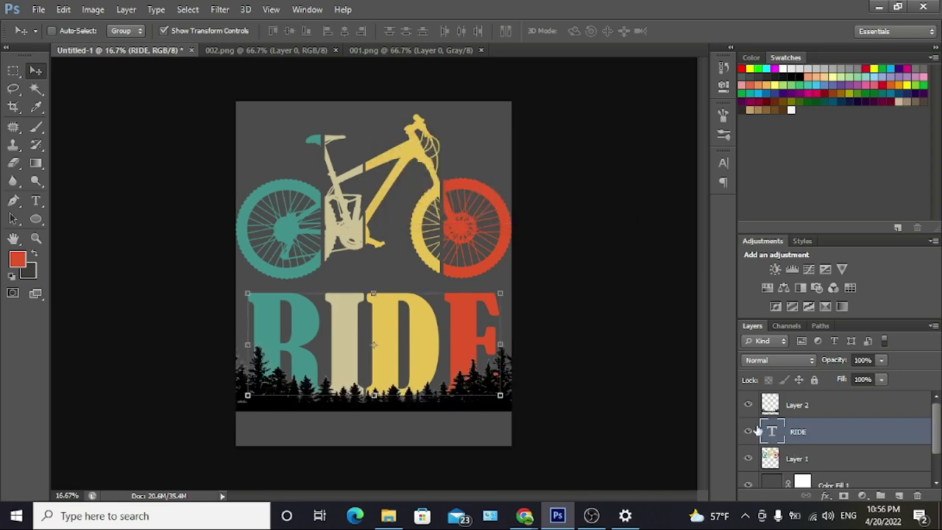
Step: Merge Layer 1 into the RIDE layer, reload the tree shape, and toggle the forest layer to preview the cutout
{"action": "left_click", "coordinate": [823, 460], "text": "shift"}
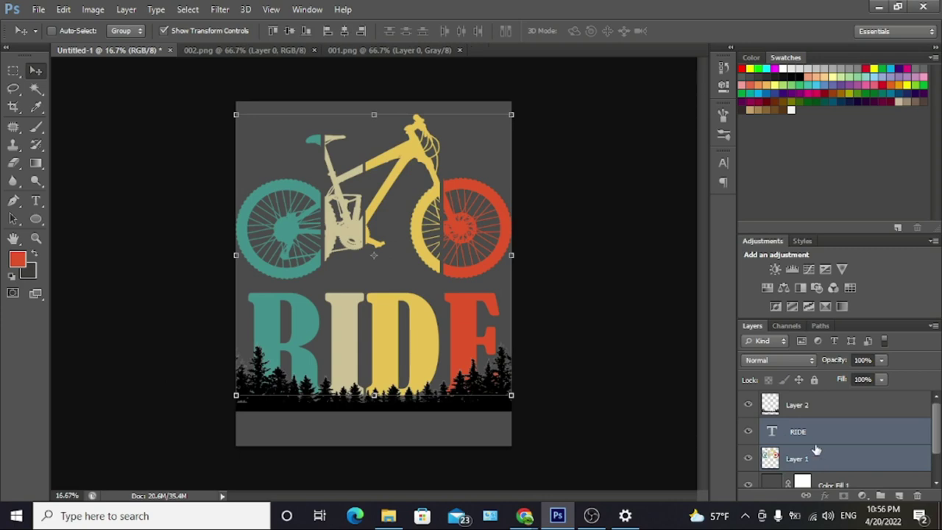
{"action": "key", "text": "ctrl+e"}
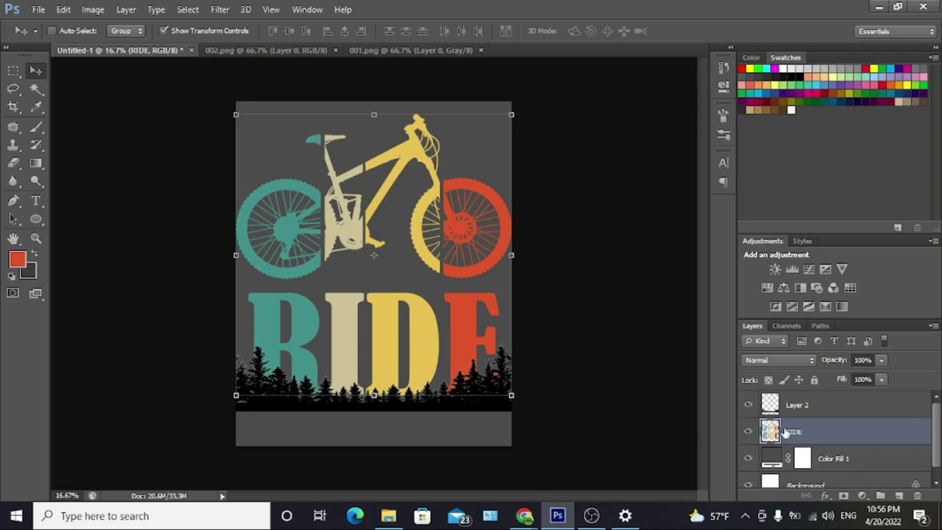
{"action": "left_click", "coordinate": [748, 439]}
{"action": "left_click", "coordinate": [771, 406], "text": "ctrl"}
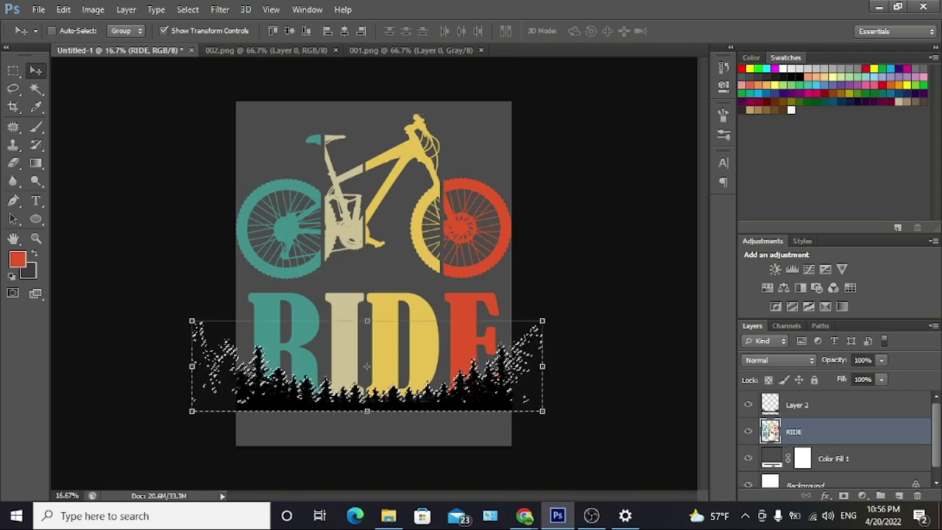
{"action": "left_click", "coordinate": [748, 405]}
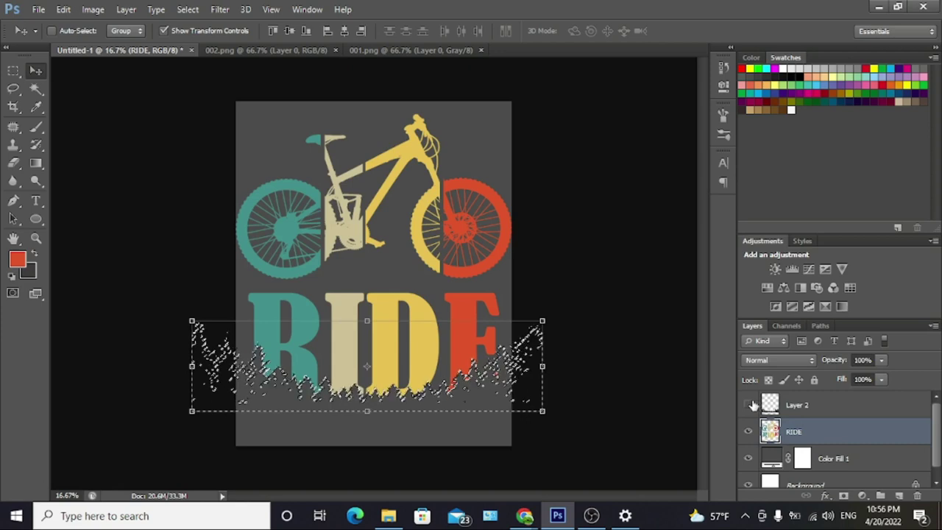
{"action": "left_click", "coordinate": [763, 403]}
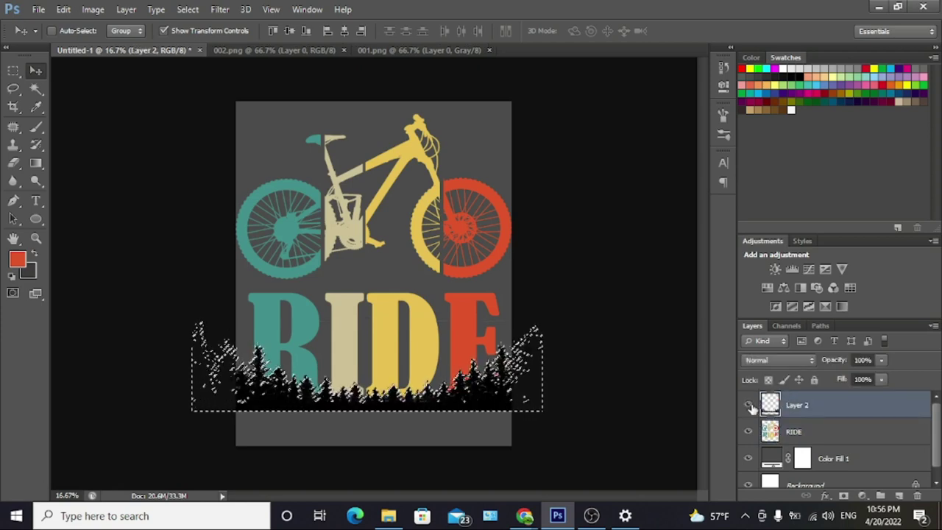
{"action": "left_click", "coordinate": [749, 405]}
{"action": "left_click", "coordinate": [748, 405]}
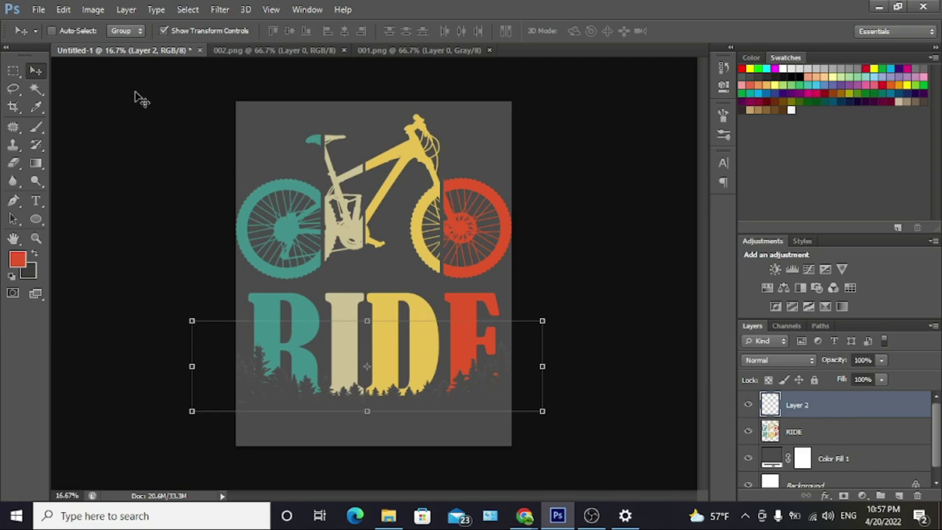
Step: Bring the 004.png pine trees into the design and stretch them taller and narrower
{"action": "left_click", "coordinate": [38, 9]}
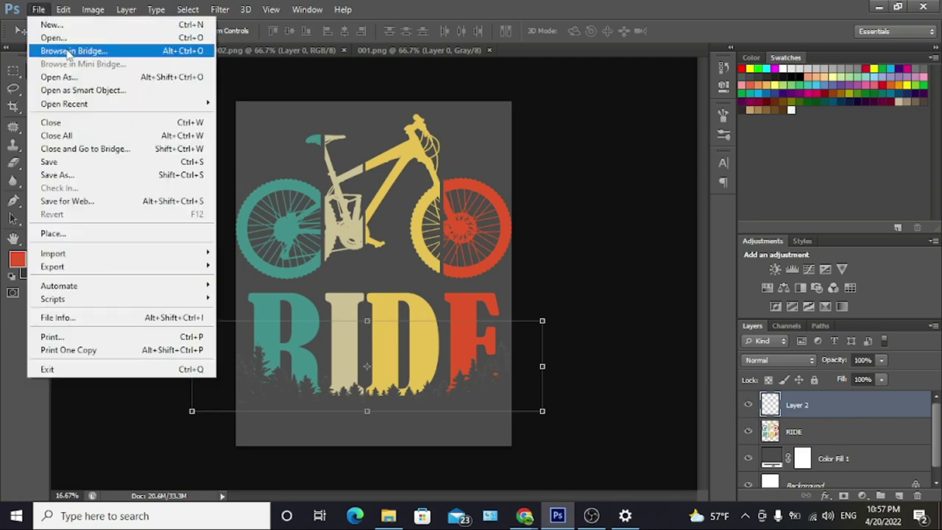
{"action": "left_click", "coordinate": [52, 38]}
{"action": "double_click", "coordinate": [613, 157]}
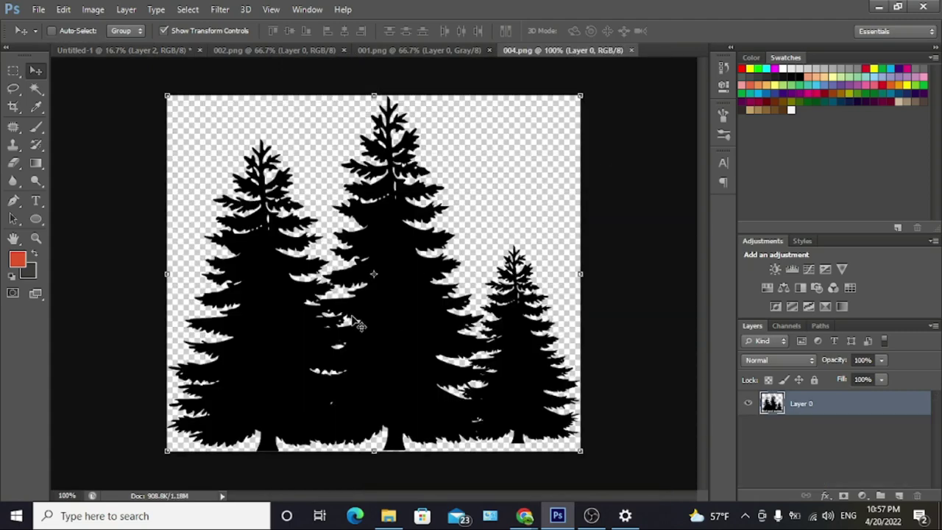
{"action": "left_click_drag", "start_coordinate": [387, 324], "coordinate": [211, 76]}
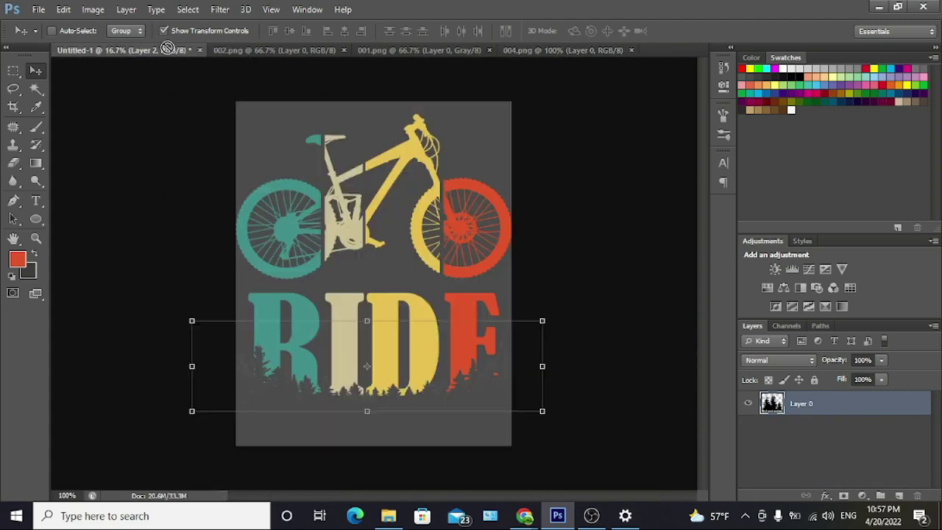
{"action": "left_click_drag", "start_coordinate": [153, 41], "coordinate": [298, 193]}
{"action": "left_click_drag", "start_coordinate": [360, 305], "coordinate": [361, 301]}
{"action": "key", "text": "ctrl+t"}
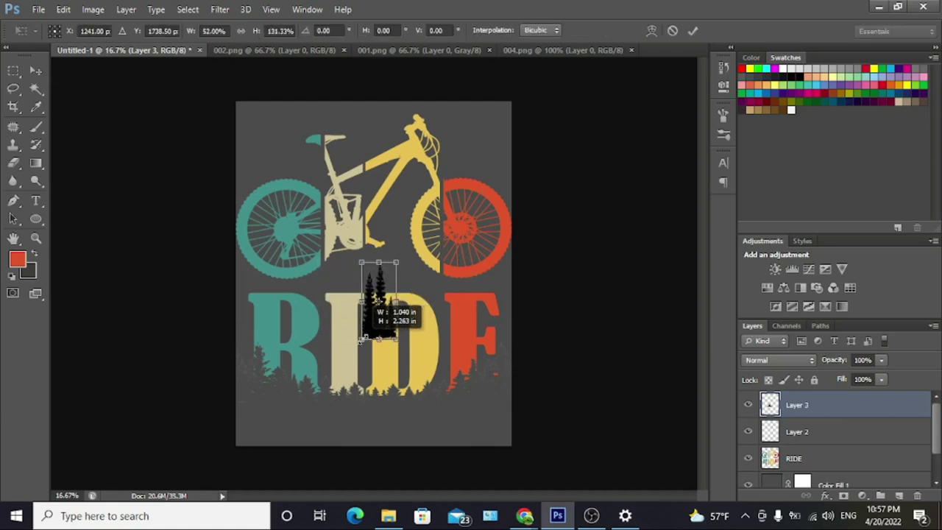
{"action": "mouse_move", "coordinate": [361, 301]}
{"action": "left_mouse_down"}
{"action": "mouse_move", "coordinate": [346, 413]}
{"action": "mouse_move", "coordinate": [333, 368]}
{"action": "mouse_move", "coordinate": [347, 420]}
{"action": "mouse_move", "coordinate": [349, 400]}
{"action": "left_mouse_up"}
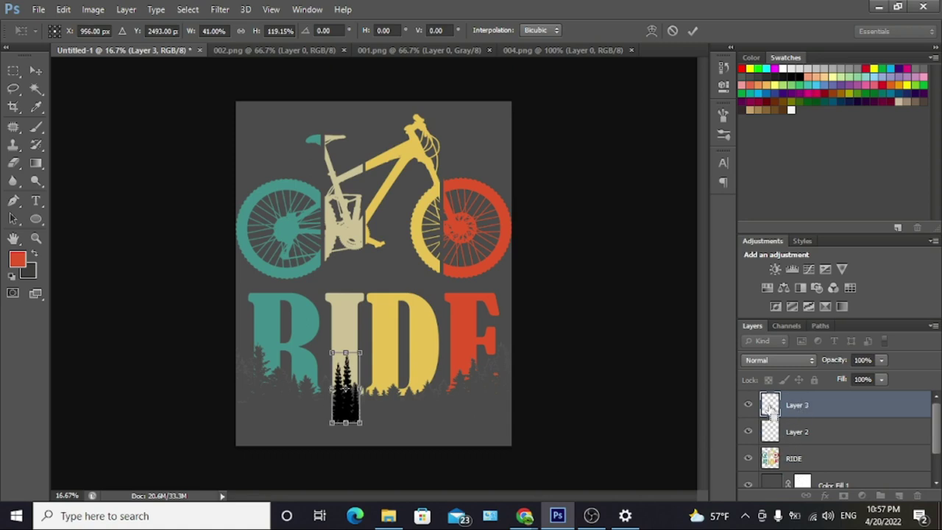
{"action": "left_click", "coordinate": [693, 31]}
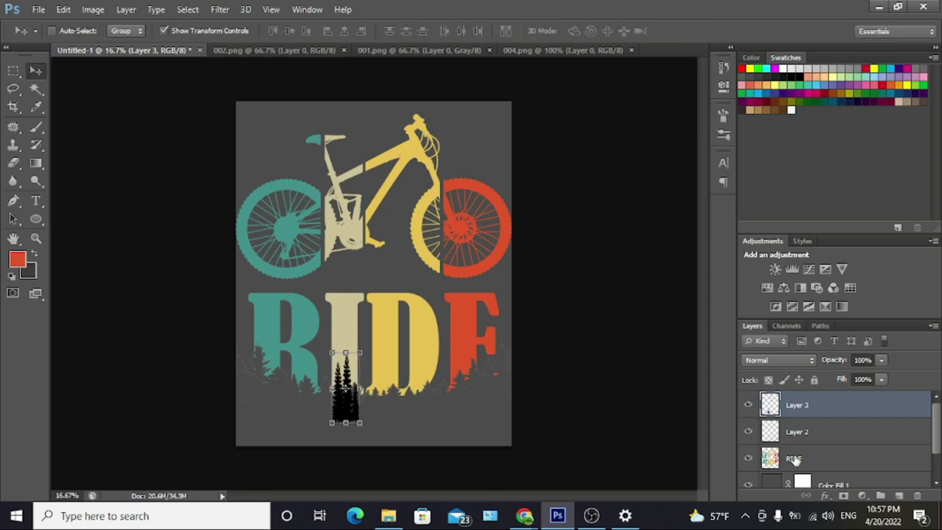
Step: Cut the pine shape out of the RIDE letter I and hide the tree layer
{"action": "left_click", "coordinate": [770, 405], "text": "ctrl"}
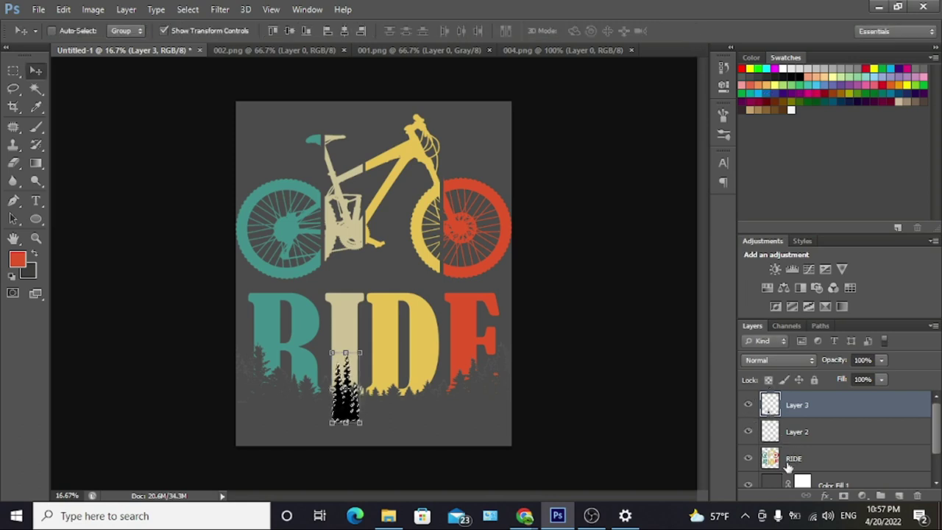
{"action": "left_click", "coordinate": [788, 462], "text": "ctrl"}
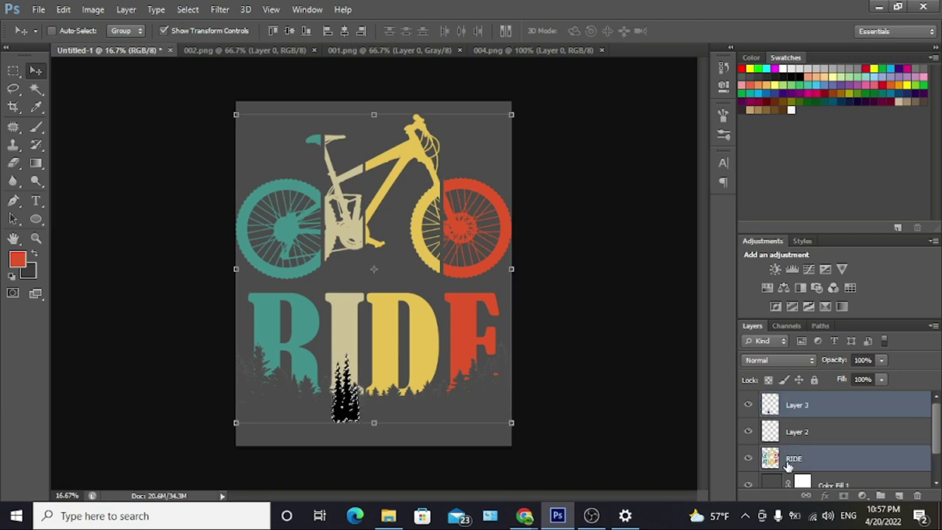
{"action": "left_click", "coordinate": [812, 404]}
{"action": "left_click", "coordinate": [748, 405]}
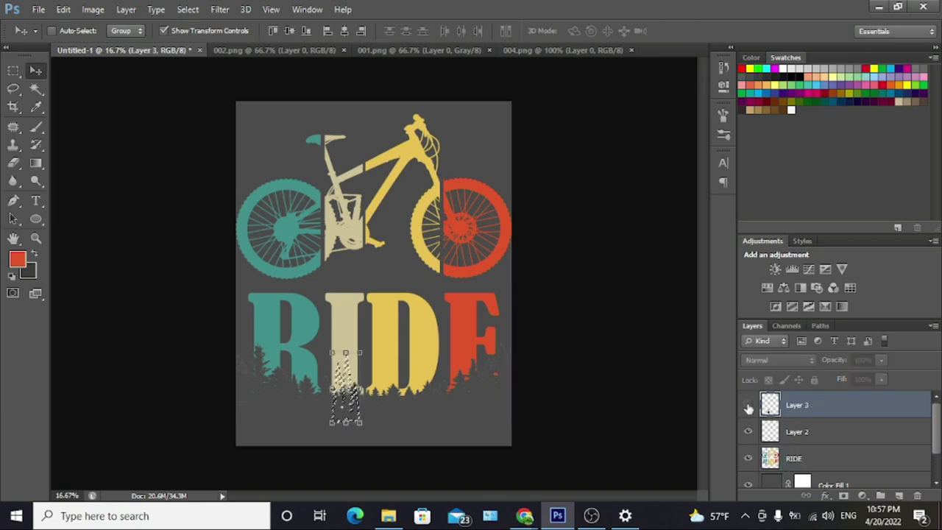
{"action": "left_click", "coordinate": [748, 404]}
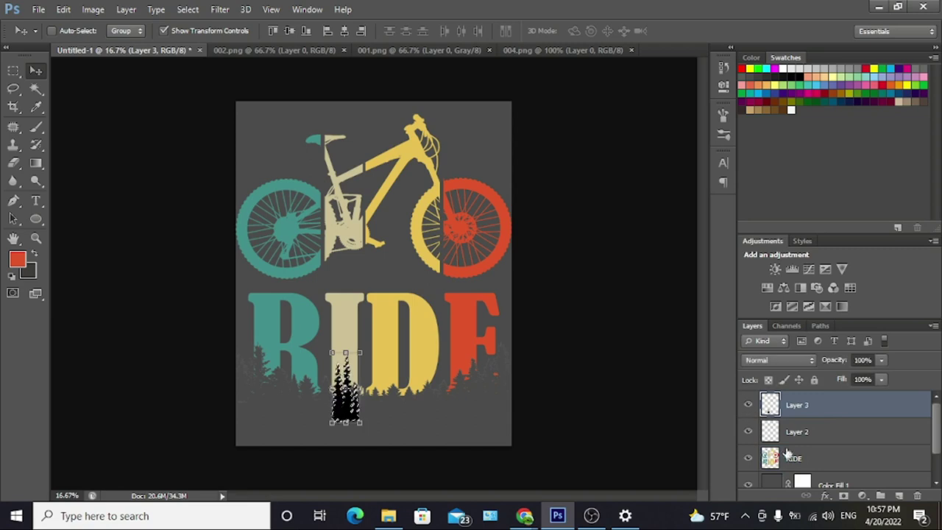
{"action": "left_click", "coordinate": [805, 462]}
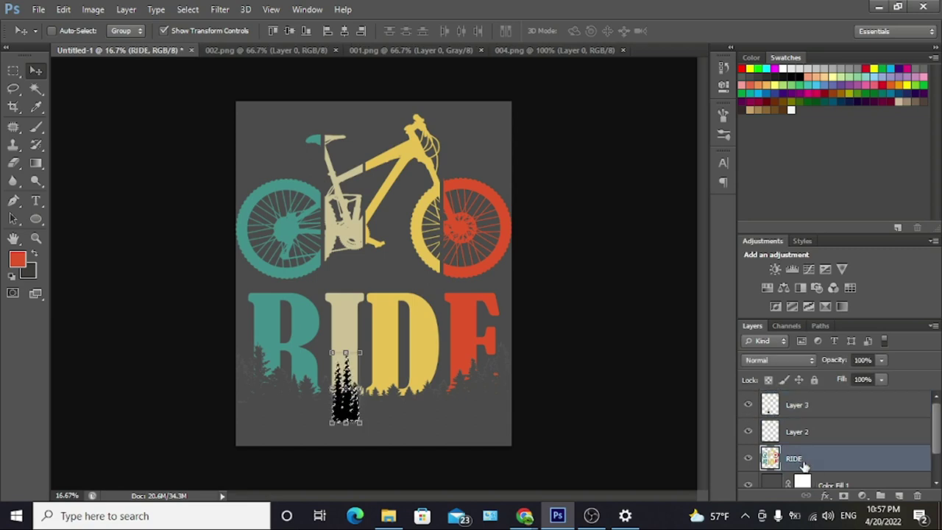
{"action": "left_click", "coordinate": [795, 406]}
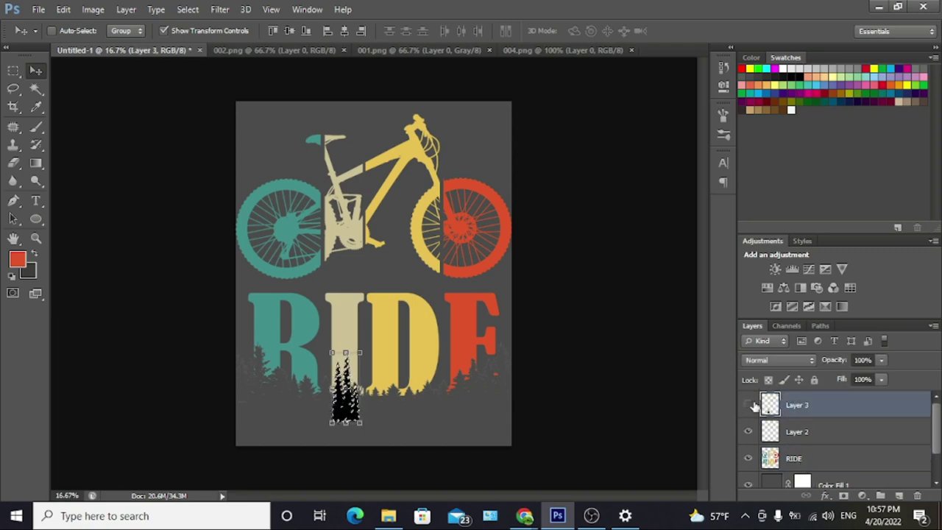
{"action": "left_click", "coordinate": [749, 404]}
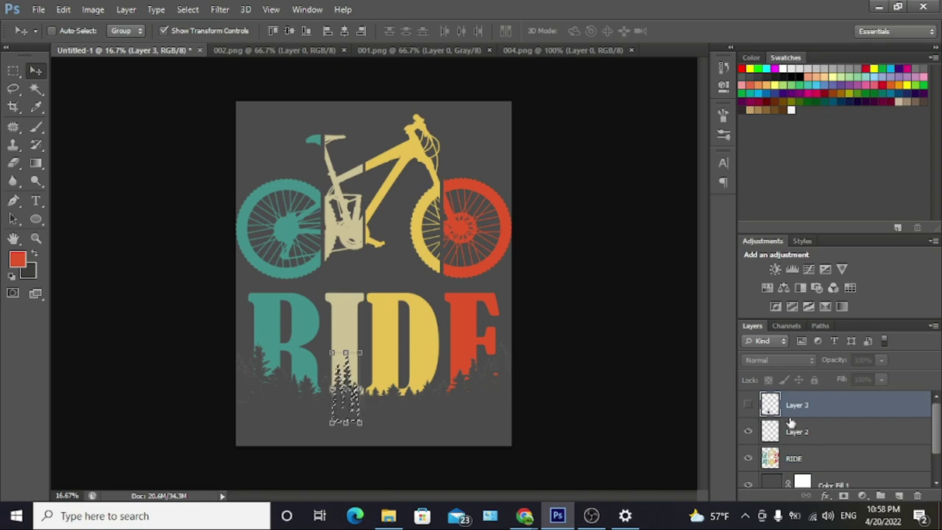
{"action": "key", "text": "ctrl+d"}
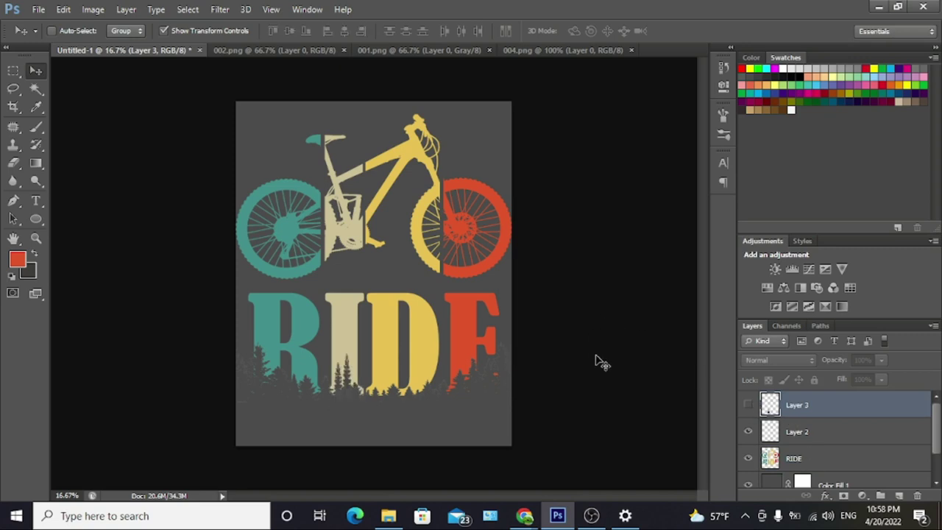
Step: Open the bird silhouette image 005.png
{"action": "left_click", "coordinate": [59, 10]}
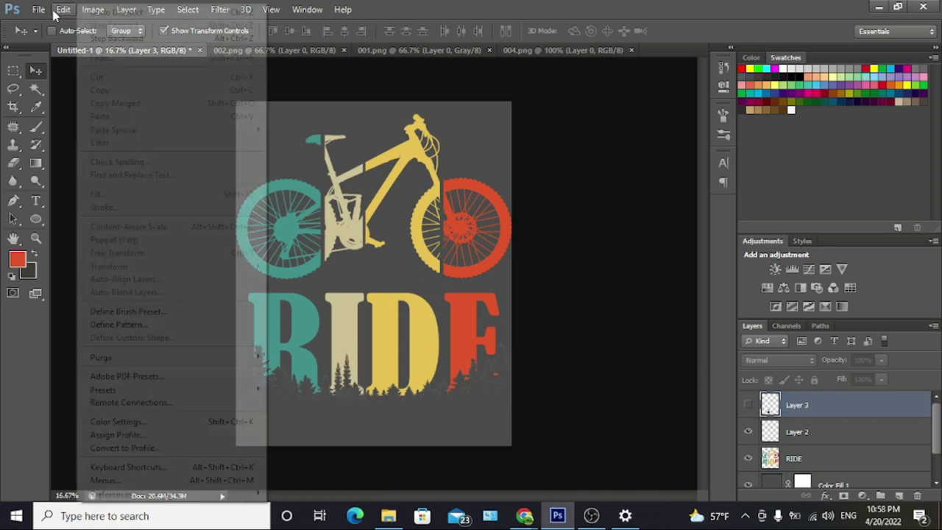
{"action": "left_click", "coordinate": [39, 9]}
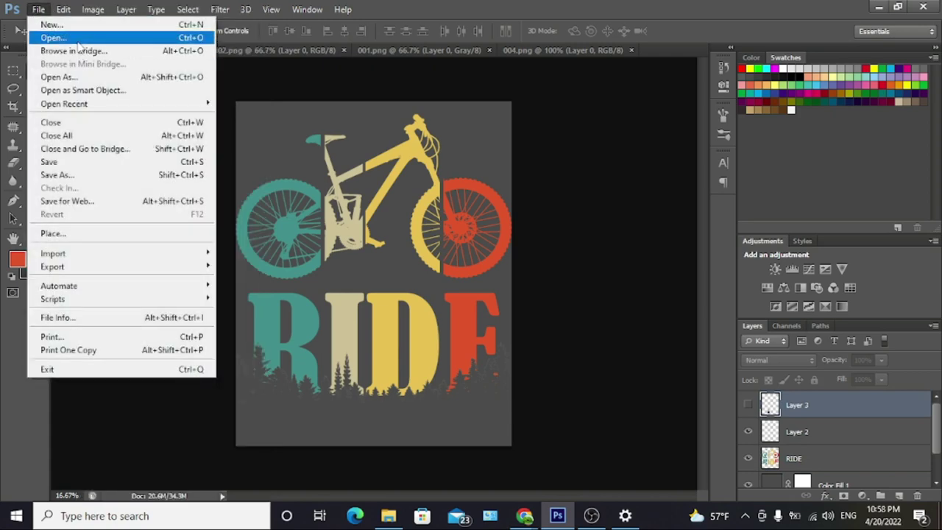
{"action": "left_click", "coordinate": [77, 43]}
{"action": "double_click", "coordinate": [398, 233]}
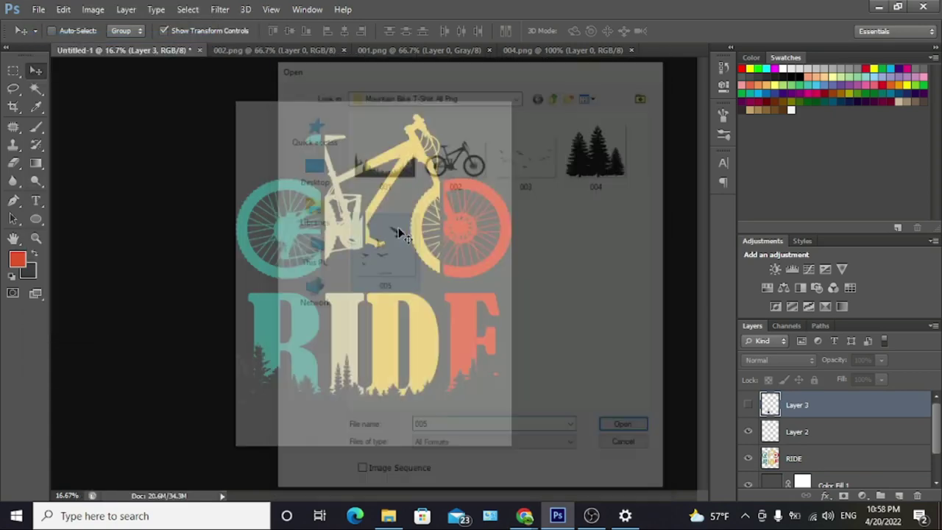
Step: Place the birds over RIDE's I and D, scaled to 87.55% × 77.52%
{"action": "mouse_move", "coordinate": [404, 291]}
{"action": "left_mouse_down"}
{"action": "mouse_move", "coordinate": [203, 110]}
{"action": "mouse_move", "coordinate": [376, 311]}
{"action": "left_mouse_up"}
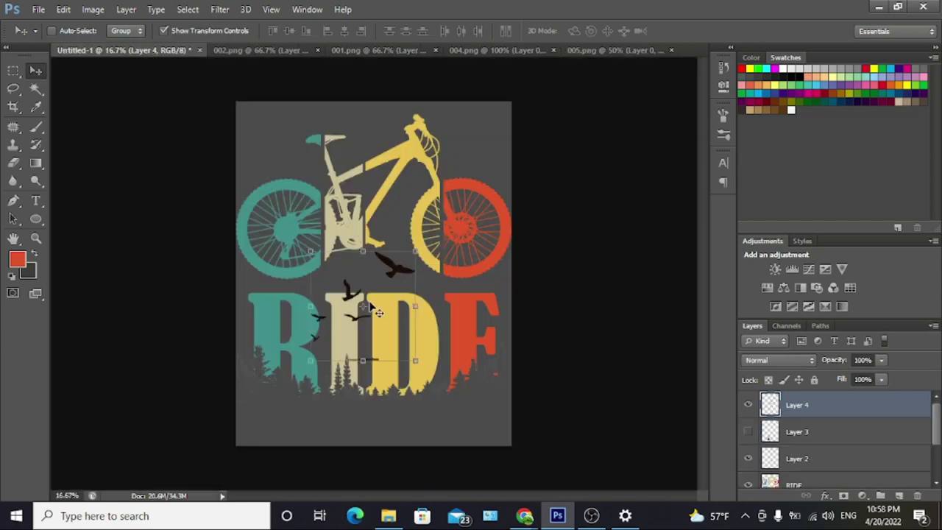
{"action": "mouse_move", "coordinate": [310, 251]}
{"action": "left_mouse_down"}
{"action": "mouse_move", "coordinate": [279, 253]}
{"action": "mouse_move", "coordinate": [292, 242]}
{"action": "left_mouse_up"}
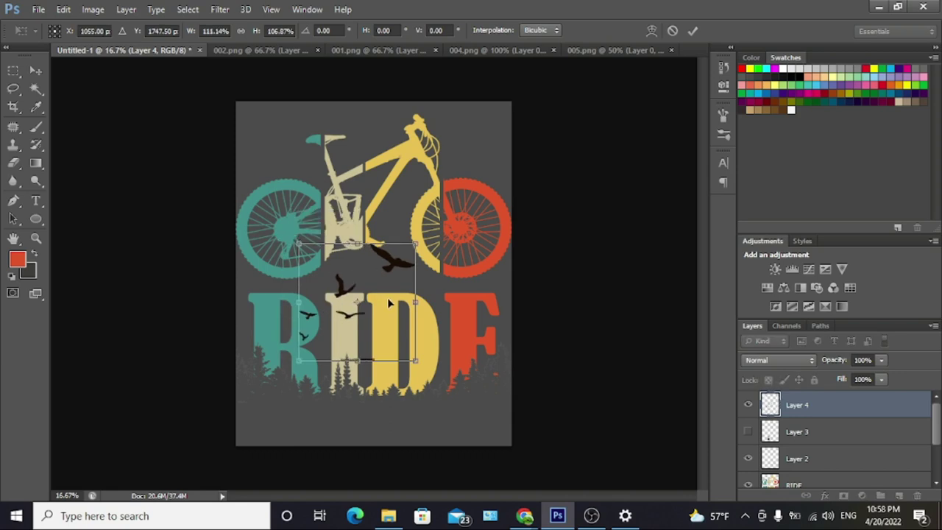
{"action": "mouse_move", "coordinate": [387, 297]}
{"action": "left_mouse_down"}
{"action": "mouse_move", "coordinate": [394, 340]}
{"action": "mouse_move", "coordinate": [421, 355]}
{"action": "mouse_move", "coordinate": [415, 343]}
{"action": "mouse_move", "coordinate": [402, 351]}
{"action": "left_mouse_up"}
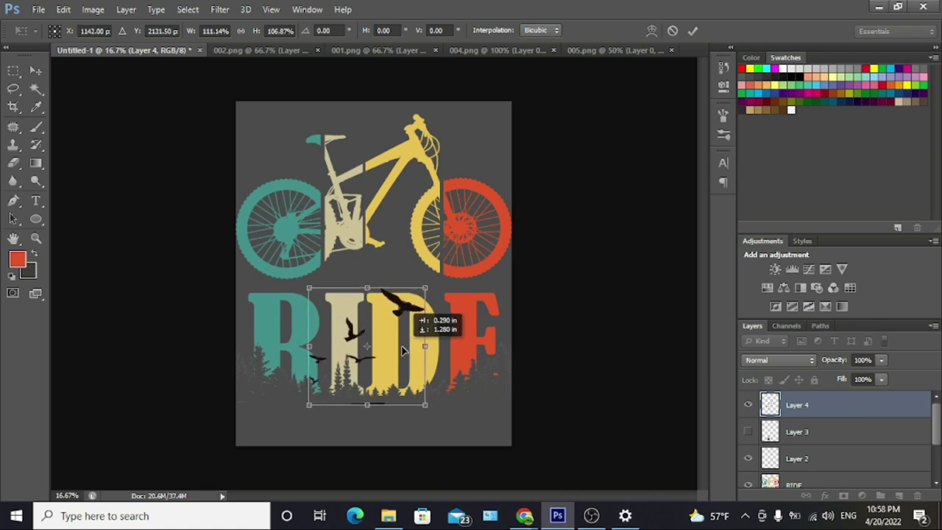
{"action": "left_click_drag", "start_coordinate": [401, 351], "coordinate": [431, 367]}
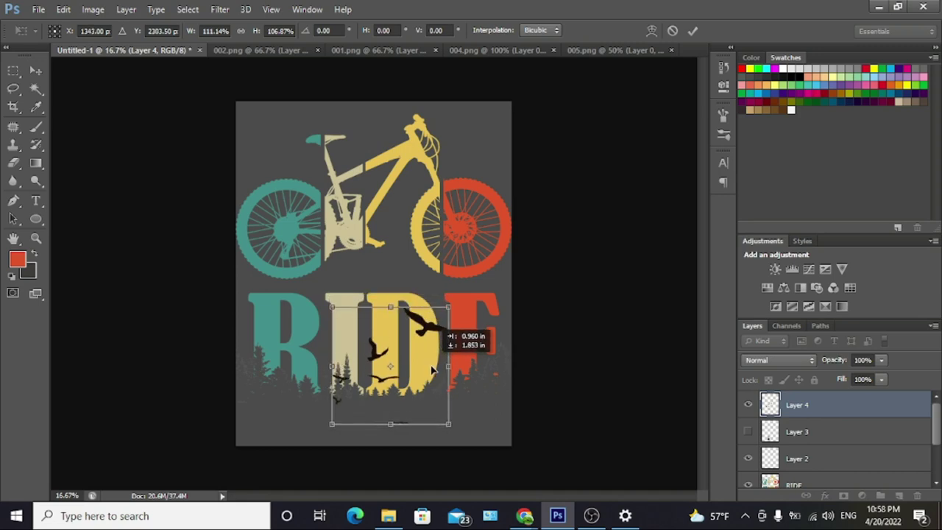
{"action": "left_click_drag", "start_coordinate": [432, 369], "coordinate": [435, 368]}
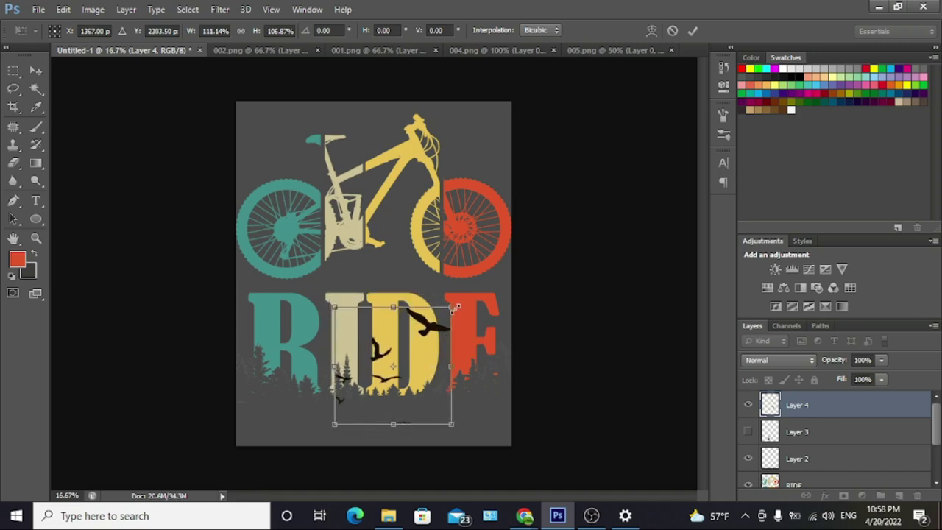
{"action": "mouse_move", "coordinate": [455, 308]}
{"action": "left_mouse_down"}
{"action": "mouse_move", "coordinate": [427, 329]}
{"action": "mouse_move", "coordinate": [424, 357]}
{"action": "left_mouse_up"}
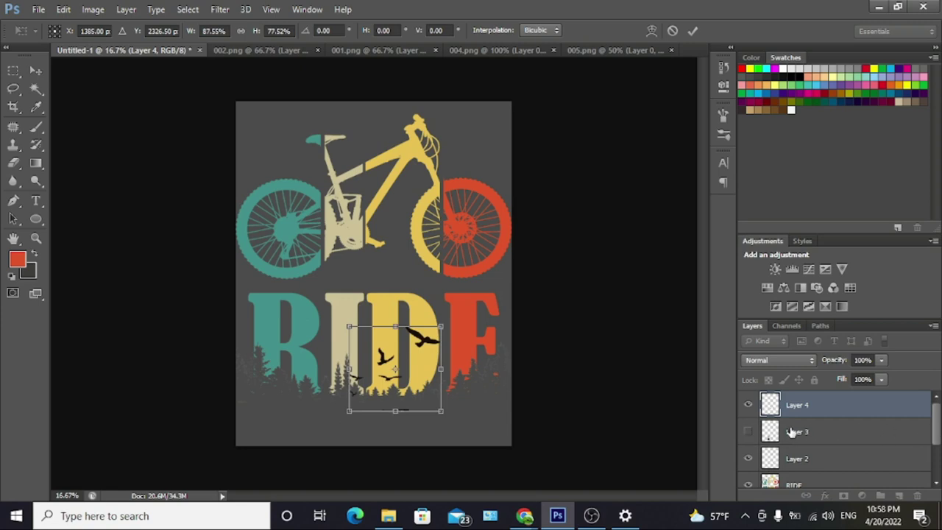
{"action": "left_click", "coordinate": [693, 31]}
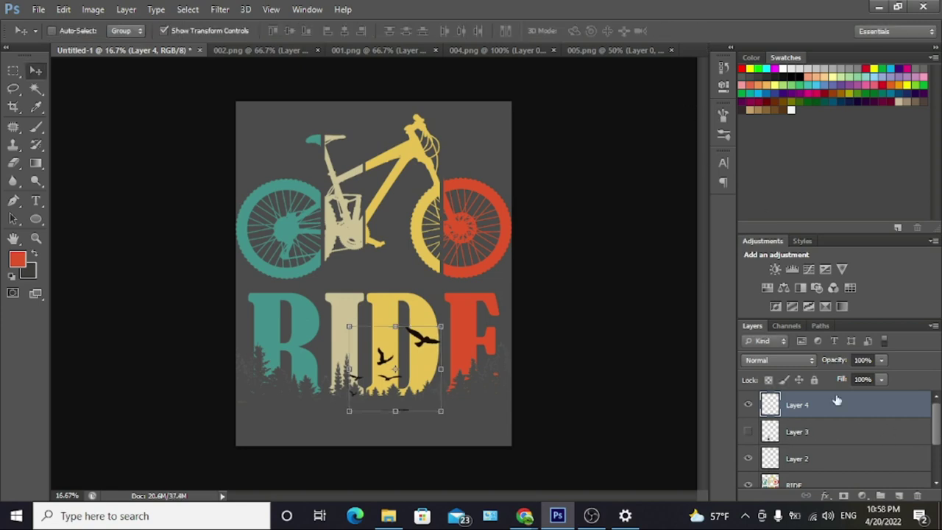
Step: Commit the birds' placement and delete Layer 3 and Layer 2
{"action": "left_click", "coordinate": [815, 439]}
{"action": "left_click", "coordinate": [742, 434]}
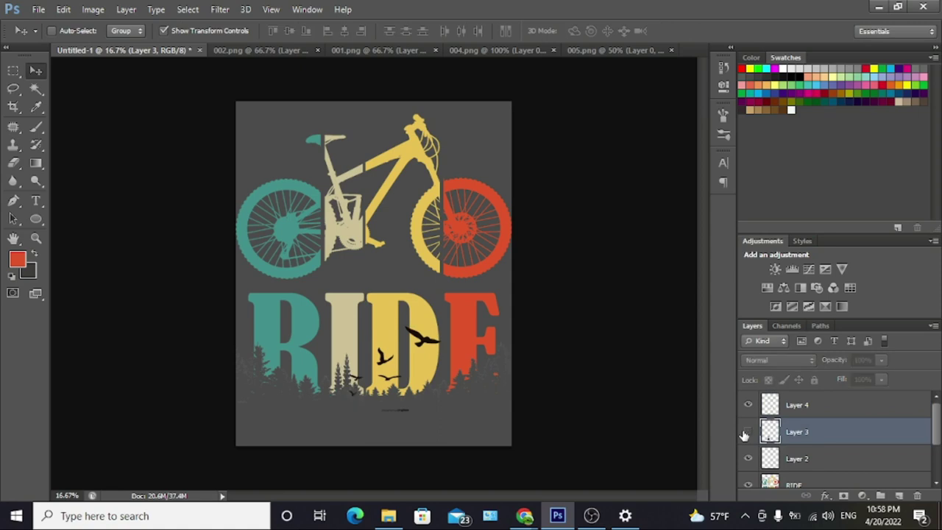
{"action": "left_click_drag", "start_coordinate": [828, 432], "coordinate": [918, 496]}
{"action": "left_click", "coordinate": [917, 495]}
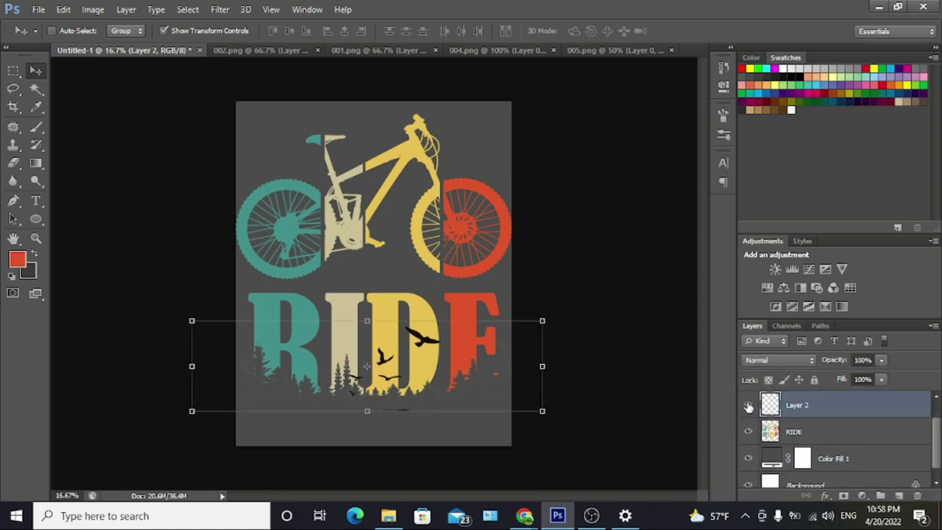
{"action": "scroll", "coordinate": [905, 479], "scroll_direction": "down", "scroll_amount": 1}
{"action": "left_click_drag", "start_coordinate": [922, 501], "coordinate": [918, 497]}
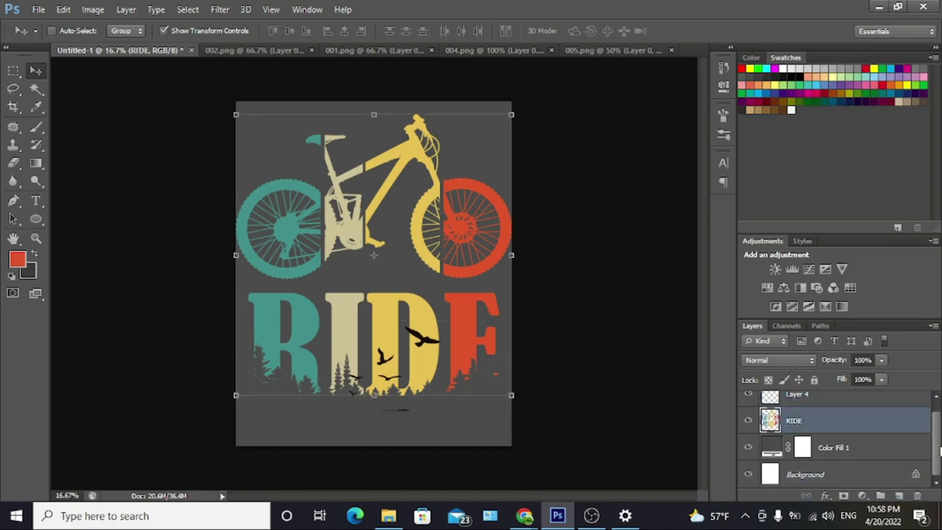
{"action": "scroll", "coordinate": [912, 427], "scroll_direction": "up", "scroll_amount": 1}
Step: Select Layer 4 with RIDE and merge the birds into the RIDE layer
{"action": "left_click", "coordinate": [839, 417]}
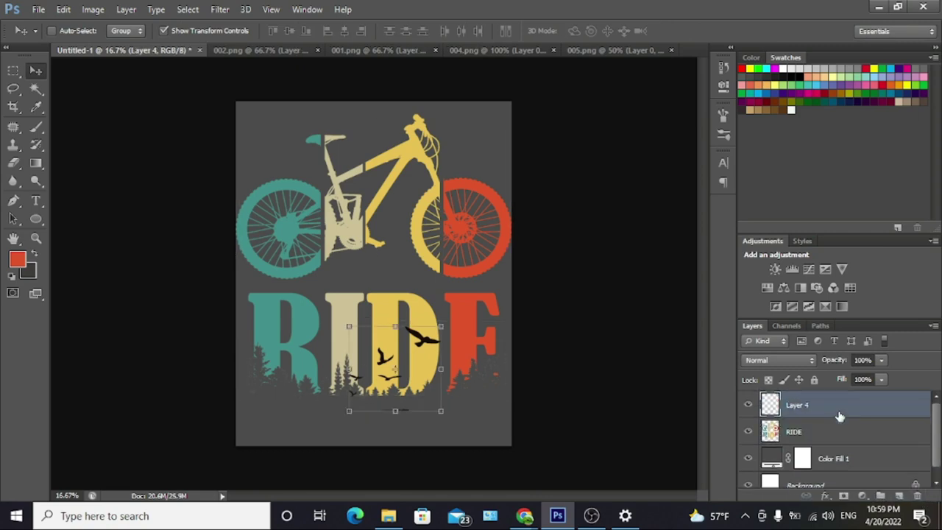
{"action": "left_click", "coordinate": [746, 406]}
{"action": "left_click", "coordinate": [806, 432]}
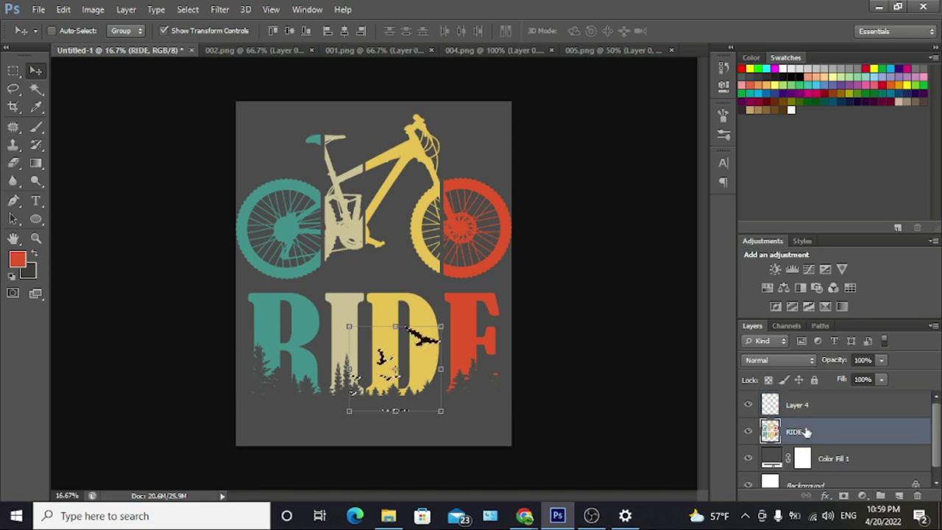
{"action": "left_click", "coordinate": [808, 413]}
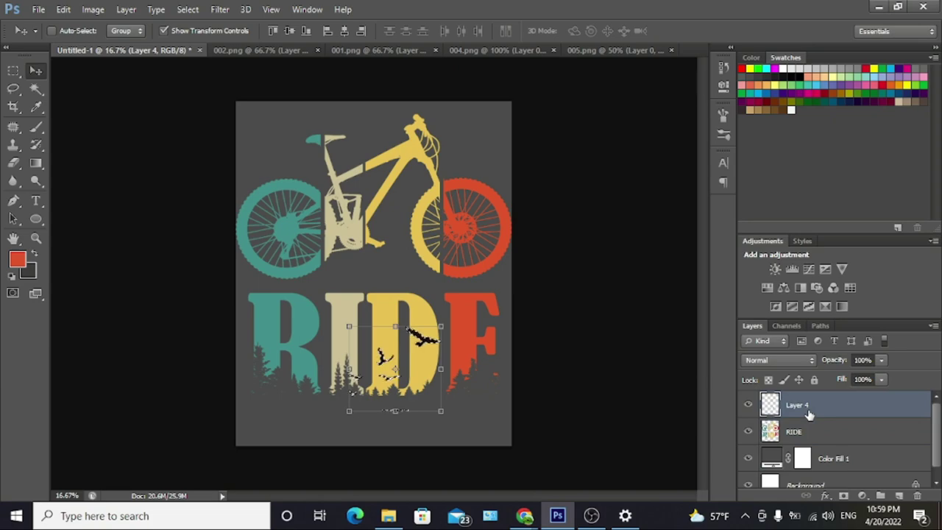
{"action": "key", "text": "ctrl+e"}
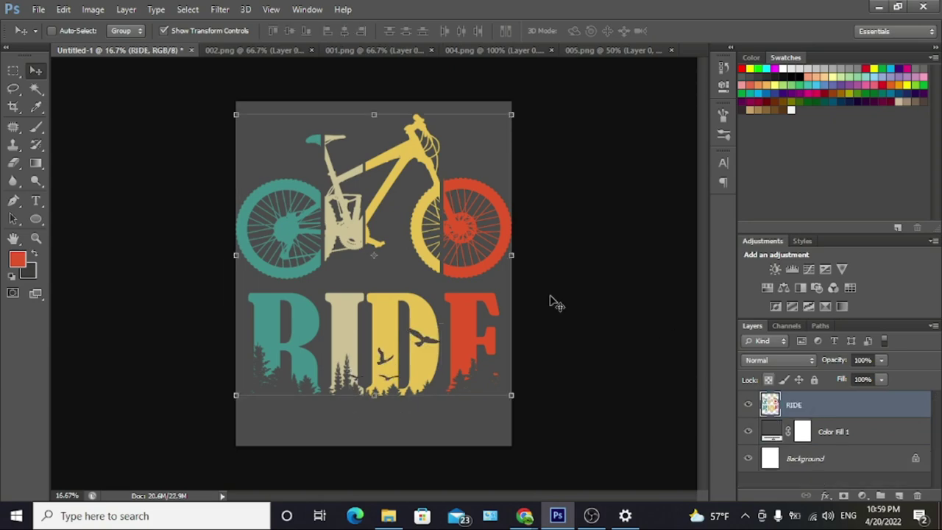
{"action": "left_click", "coordinate": [41, 8]}
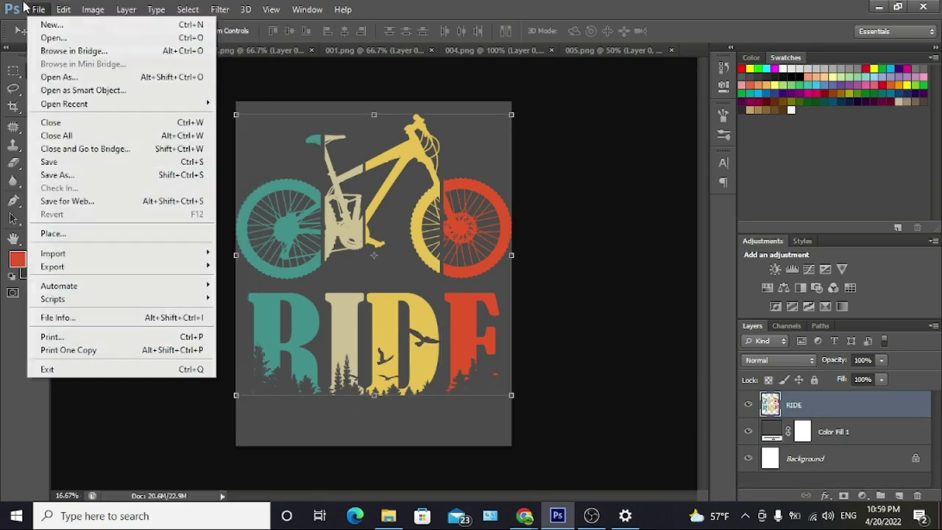
Step: Open 003.png and place its resized birds over the tops of R and I
{"action": "left_click", "coordinate": [41, 36]}
{"action": "double_click", "coordinate": [509, 162]}
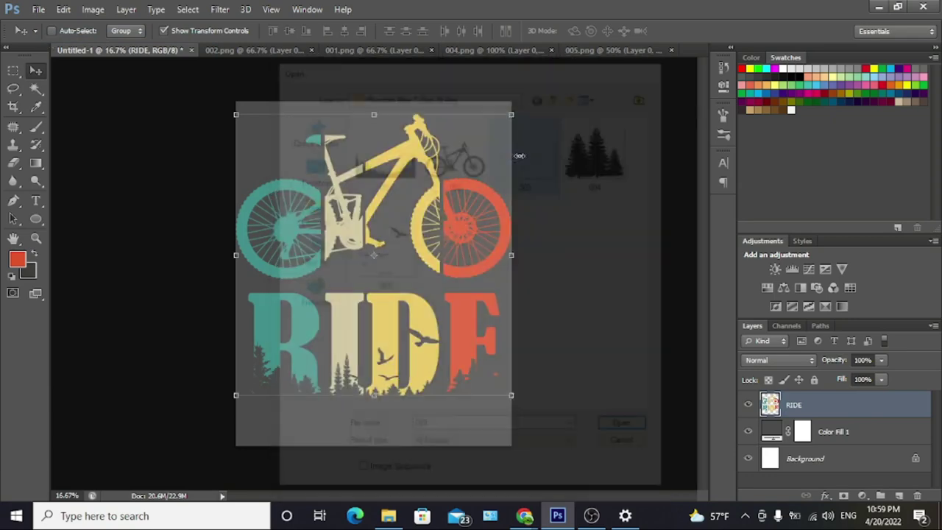
{"action": "mouse_move", "coordinate": [346, 221]}
{"action": "left_mouse_down"}
{"action": "mouse_move", "coordinate": [349, 294]}
{"action": "mouse_move", "coordinate": [373, 301]}
{"action": "mouse_move", "coordinate": [323, 325]}
{"action": "mouse_move", "coordinate": [369, 319]}
{"action": "left_mouse_up"}
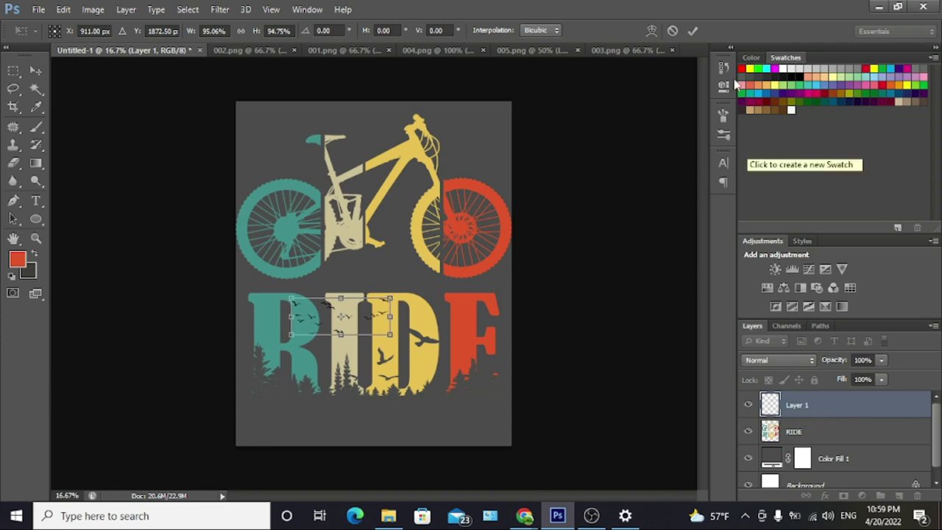
{"action": "left_click", "coordinate": [693, 30]}
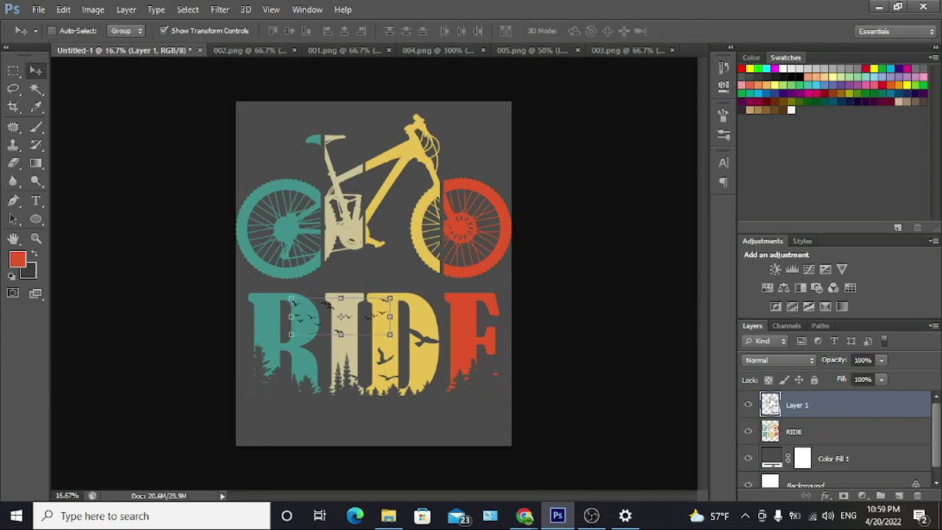
Step: Knock the bird shapes out of RIDE, deselect, and delete the separate birds layer
{"action": "left_click", "coordinate": [798, 434], "text": "shift"}
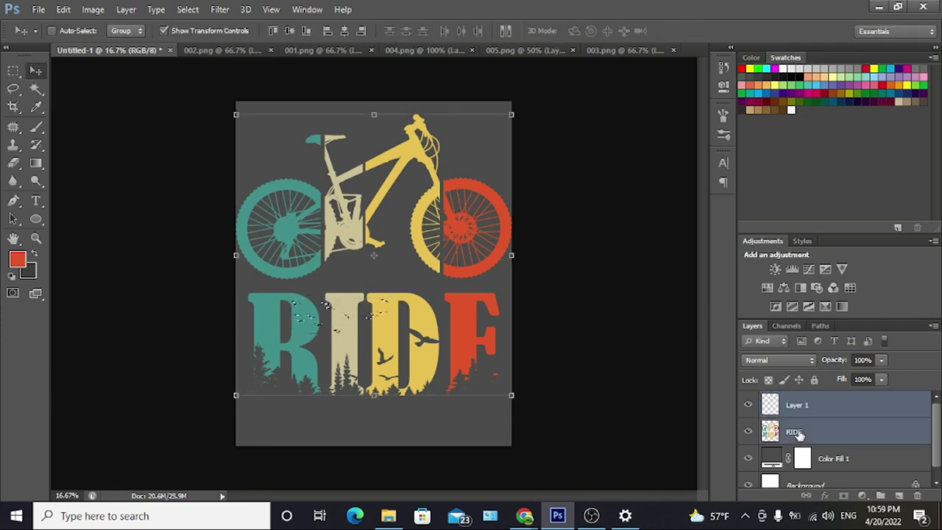
{"action": "left_click", "coordinate": [810, 401]}
{"action": "left_click", "coordinate": [806, 433]}
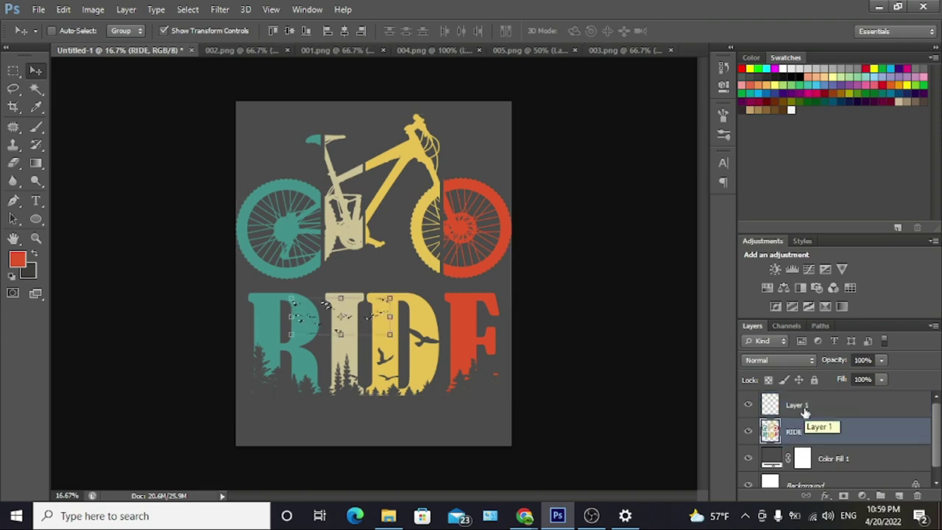
{"action": "left_click", "coordinate": [805, 412]}
{"action": "key", "text": "ctrl+d"}
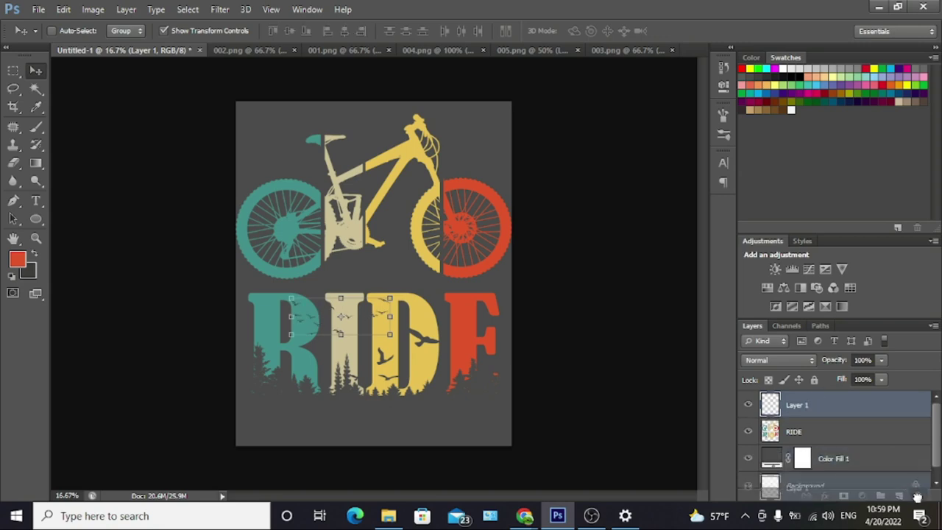
{"action": "left_click_drag", "start_coordinate": [812, 417], "coordinate": [918, 495]}
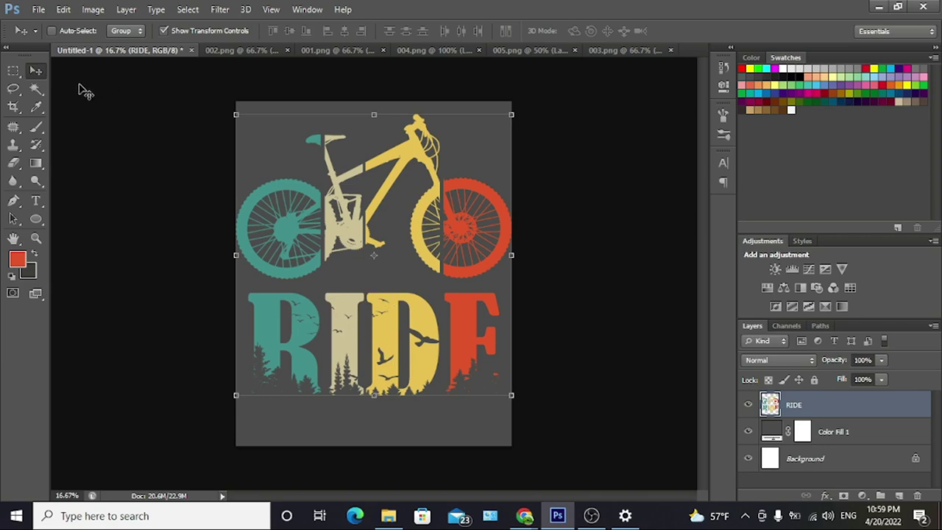
Step: Zoom in to inspect, then delete the grey Color Fill 1 and white Background layers
{"action": "left_click", "coordinate": [34, 239]}
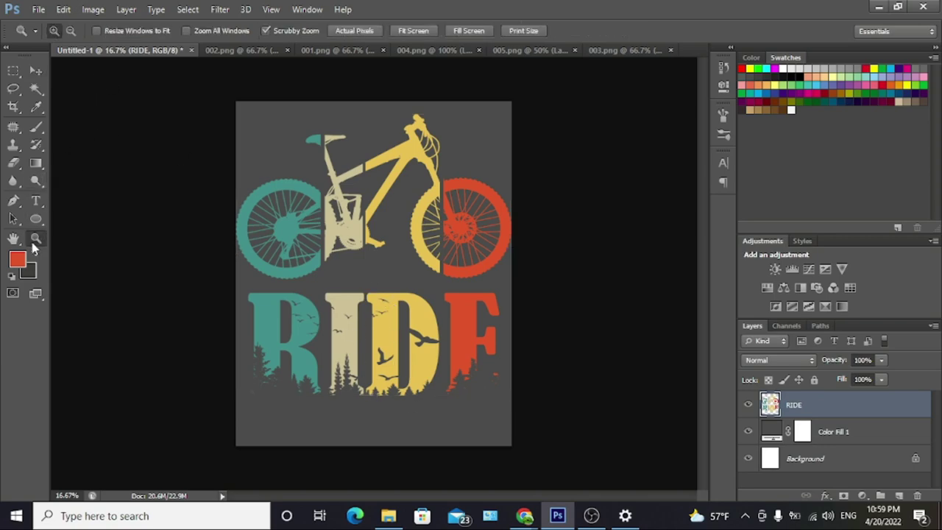
{"action": "mouse_move", "coordinate": [343, 254]}
{"action": "left_mouse_down"}
{"action": "mouse_move", "coordinate": [454, 267]}
{"action": "mouse_move", "coordinate": [500, 194]}
{"action": "left_mouse_up"}
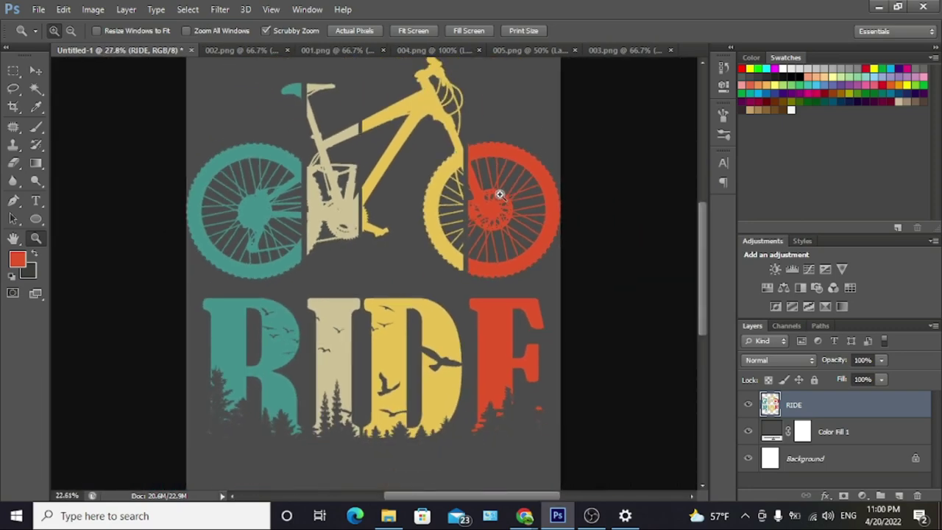
{"action": "mouse_move", "coordinate": [479, 414]}
{"action": "left_mouse_down"}
{"action": "mouse_move", "coordinate": [457, 388]}
{"action": "mouse_move", "coordinate": [480, 390]}
{"action": "left_mouse_up"}
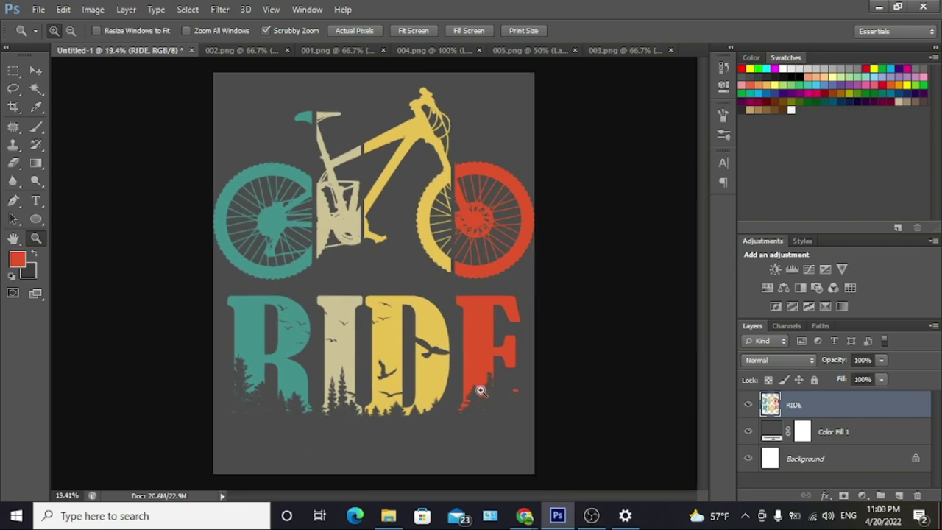
{"action": "left_click", "coordinate": [848, 432]}
{"action": "key", "text": "Delete"}
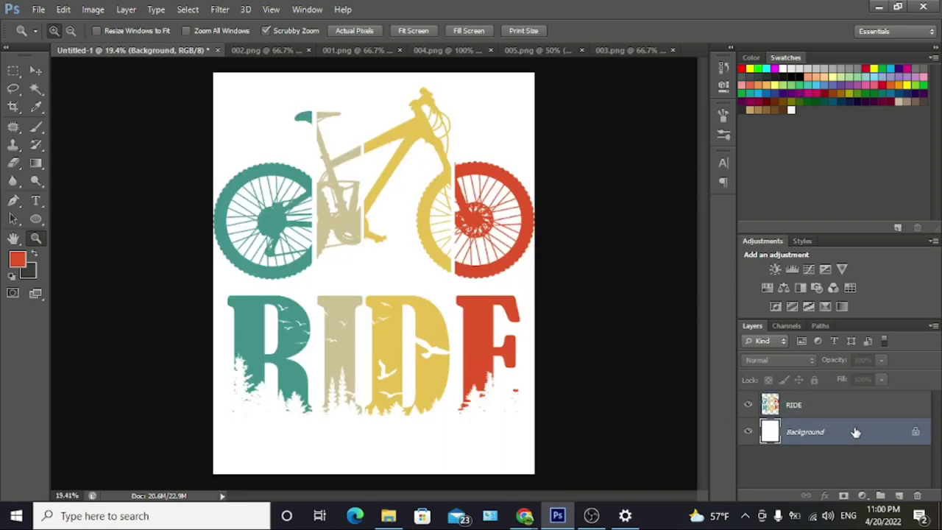
{"action": "key", "text": "Delete"}
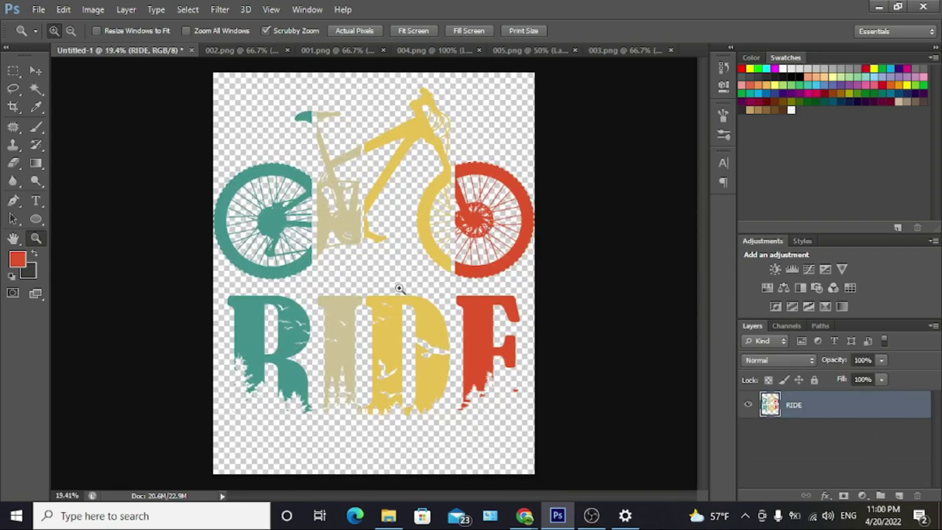
{"action": "left_click_drag", "start_coordinate": [398, 288], "coordinate": [361, 286]}
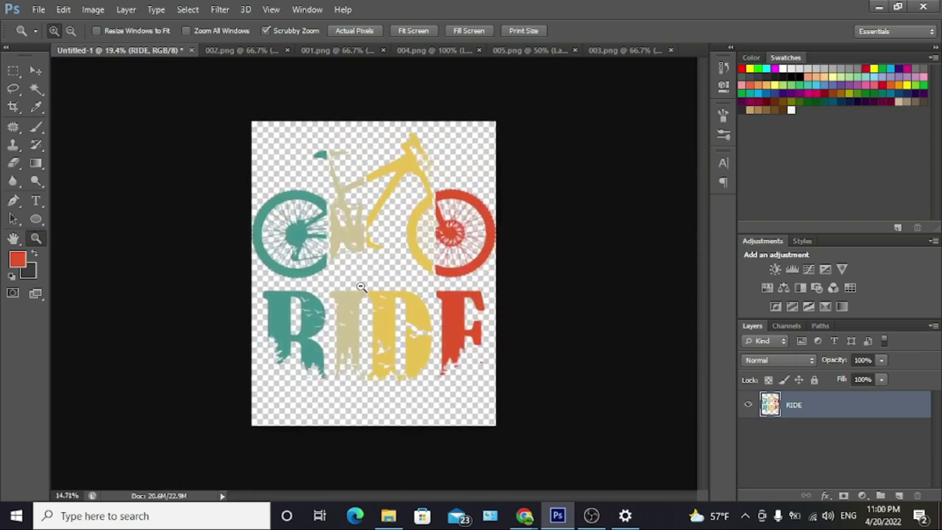
{"action": "left_click", "coordinate": [38, 9]}
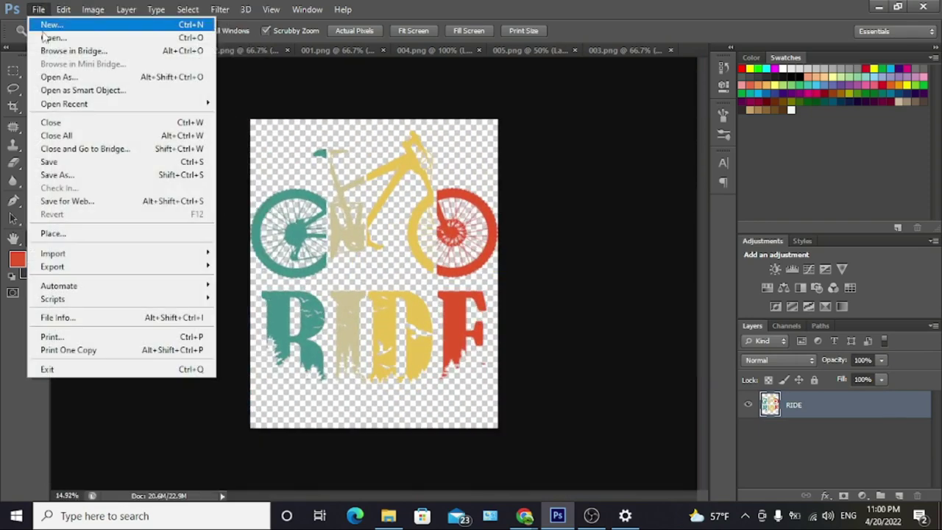
Step: Cancel the Open dialog and dismiss the Bridge browsing error
{"action": "left_click", "coordinate": [45, 37]}
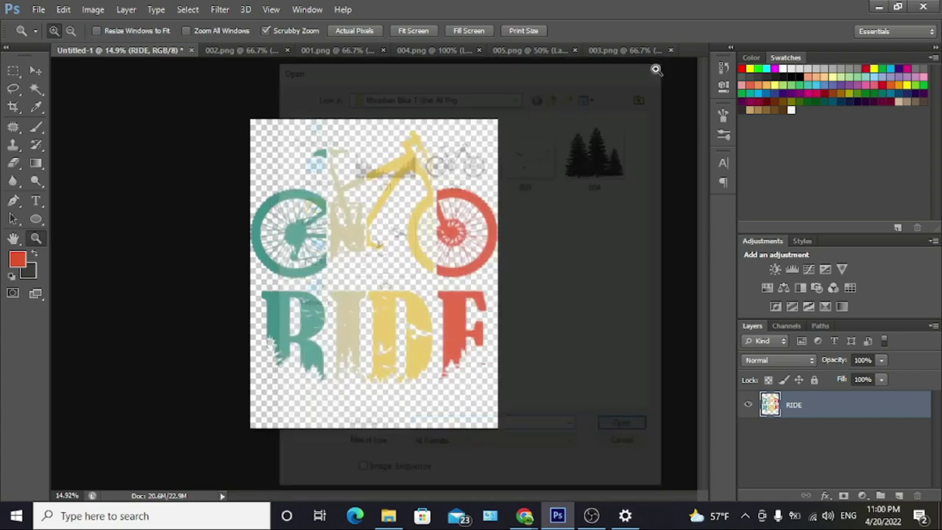
{"action": "left_click", "coordinate": [659, 65]}
{"action": "left_click", "coordinate": [37, 9]}
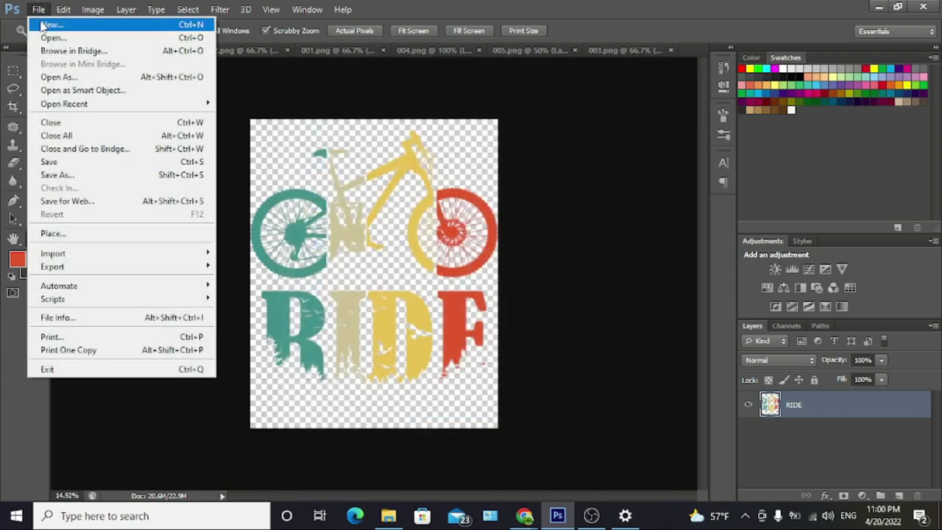
{"action": "left_click", "coordinate": [67, 51]}
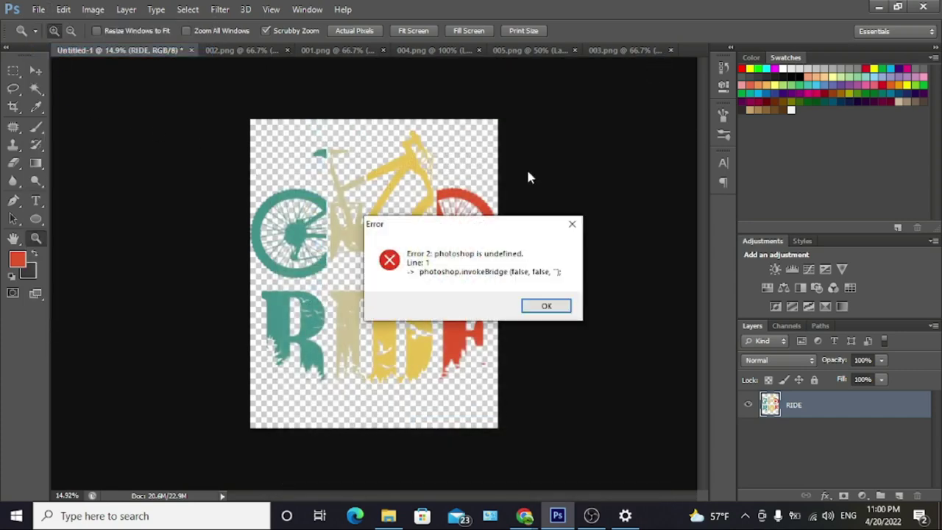
{"action": "left_click", "coordinate": [572, 223]}
Step: Save the design as Untitled-1.psd on the Desktop, then bring OBS to the front
{"action": "left_click", "coordinate": [38, 9]}
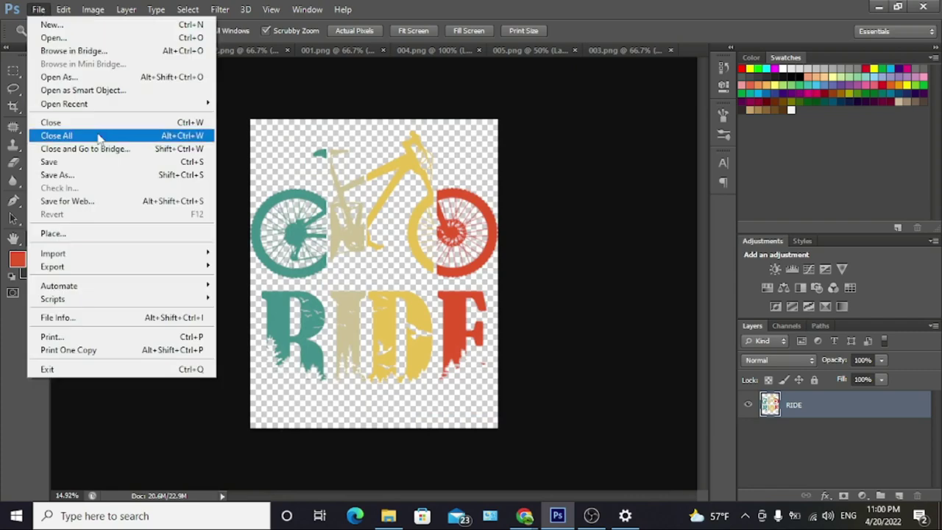
{"action": "left_click", "coordinate": [88, 162]}
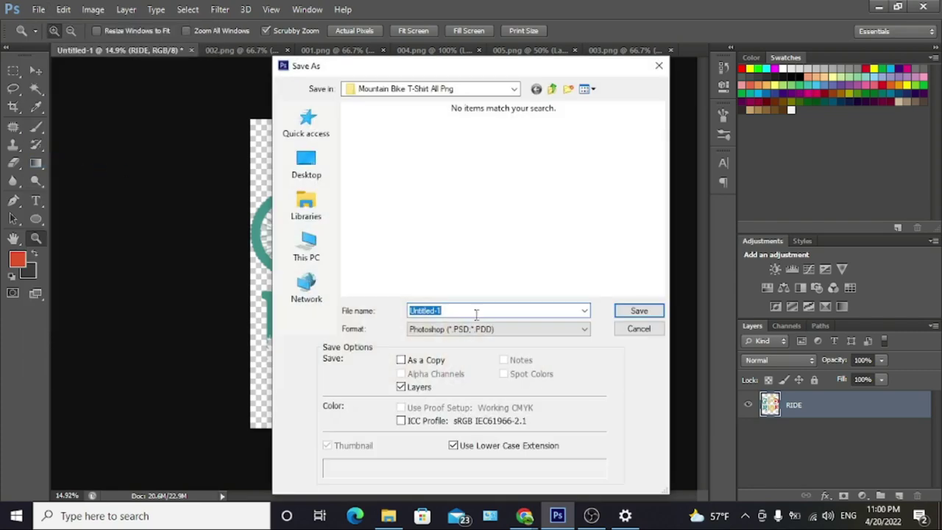
{"action": "left_click", "coordinate": [306, 164]}
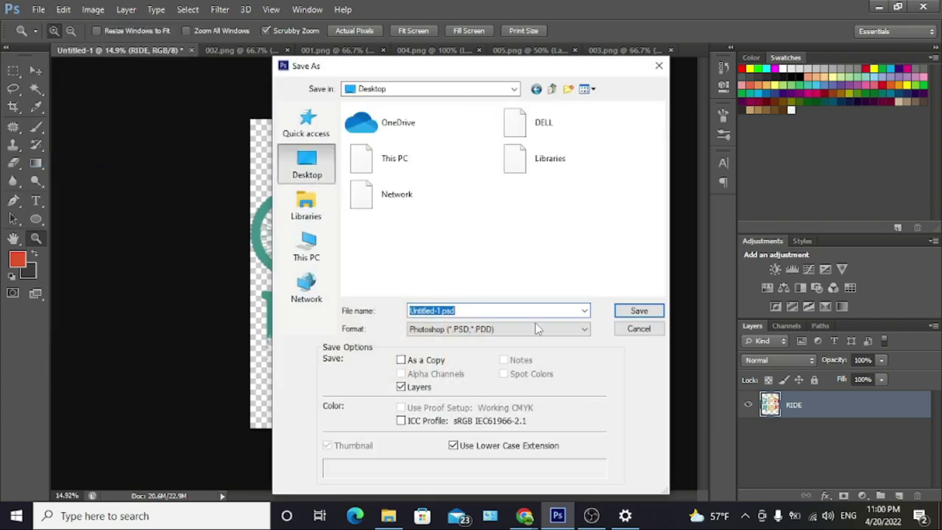
{"action": "left_click", "coordinate": [624, 311]}
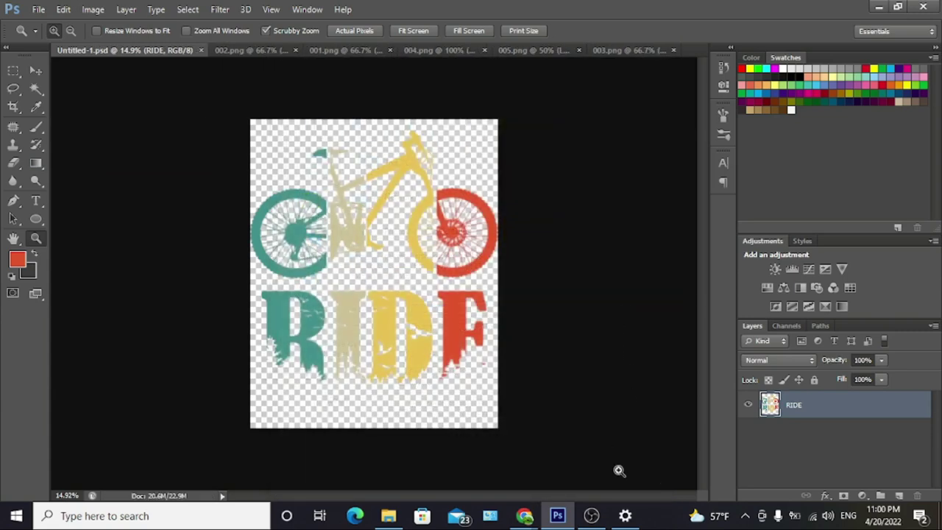
{"action": "left_click", "coordinate": [591, 515]}
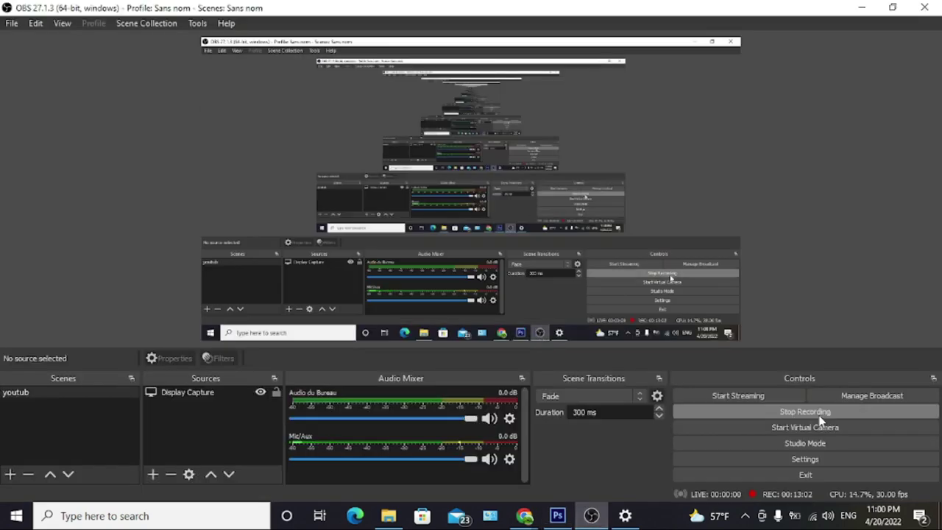